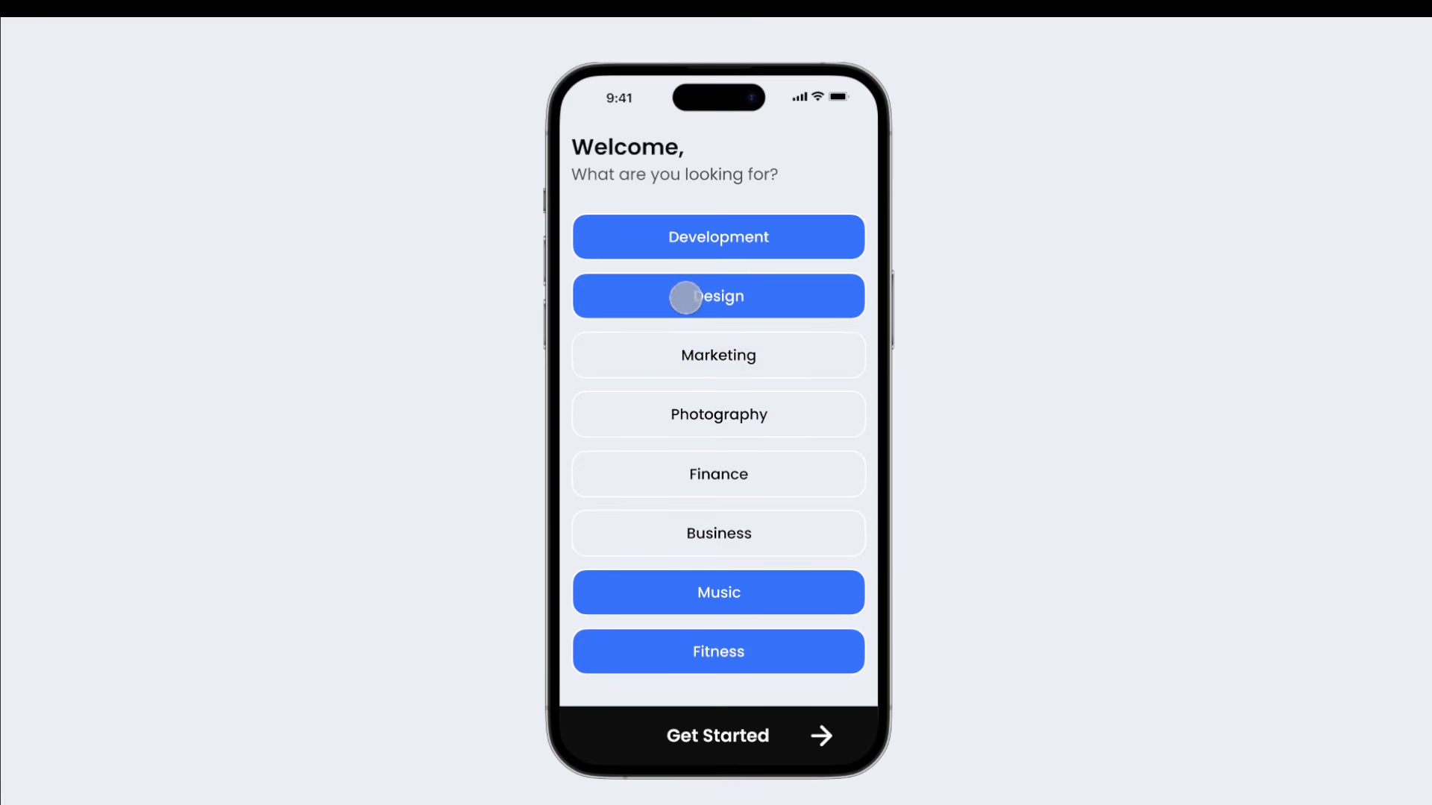
# Step: Deselect the Design, Development, Music and Fitness options in the multi-select prototype preview
pyautogui.click(681, 296)
pyautogui.click(664, 244)
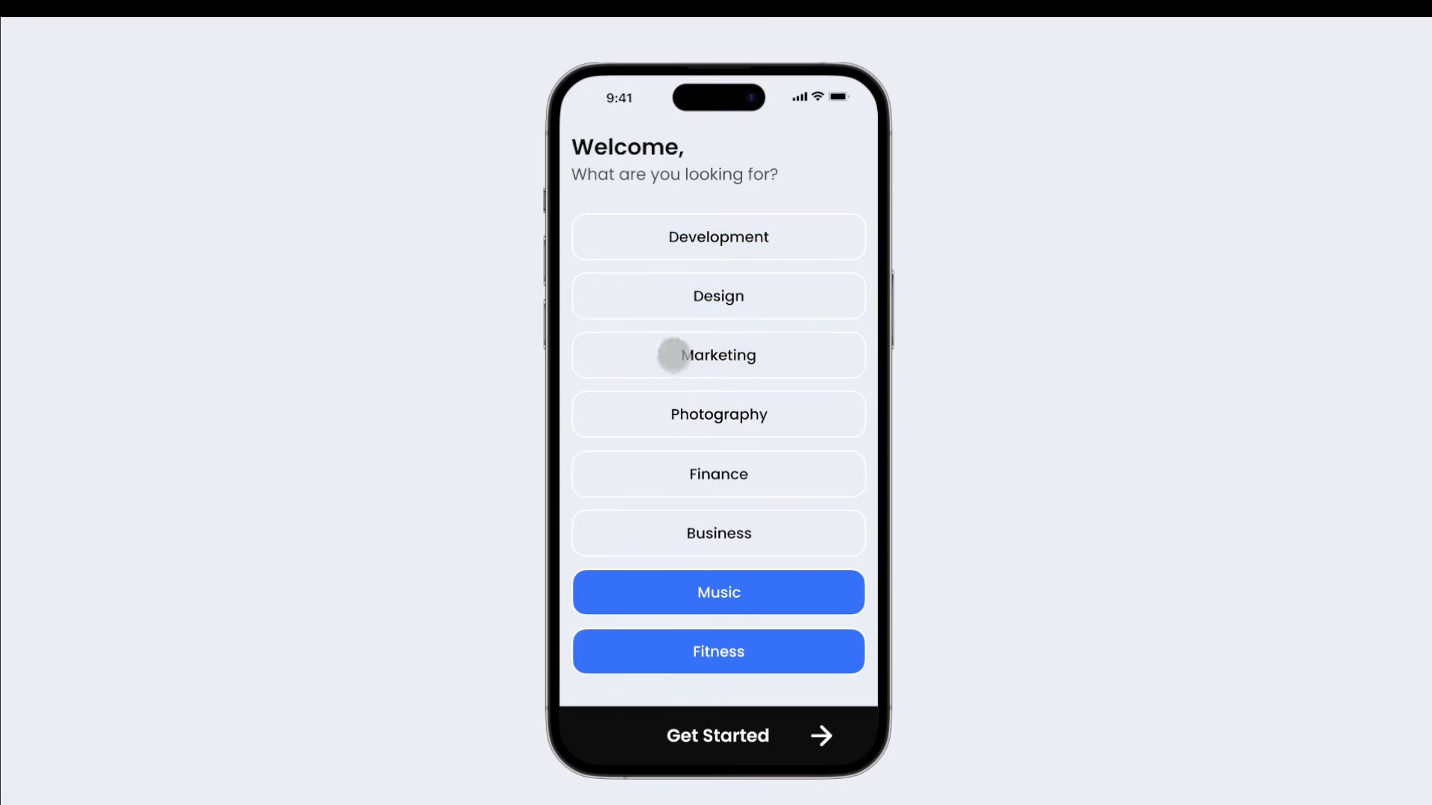
pyautogui.click(684, 589)
pyautogui.click(678, 637)
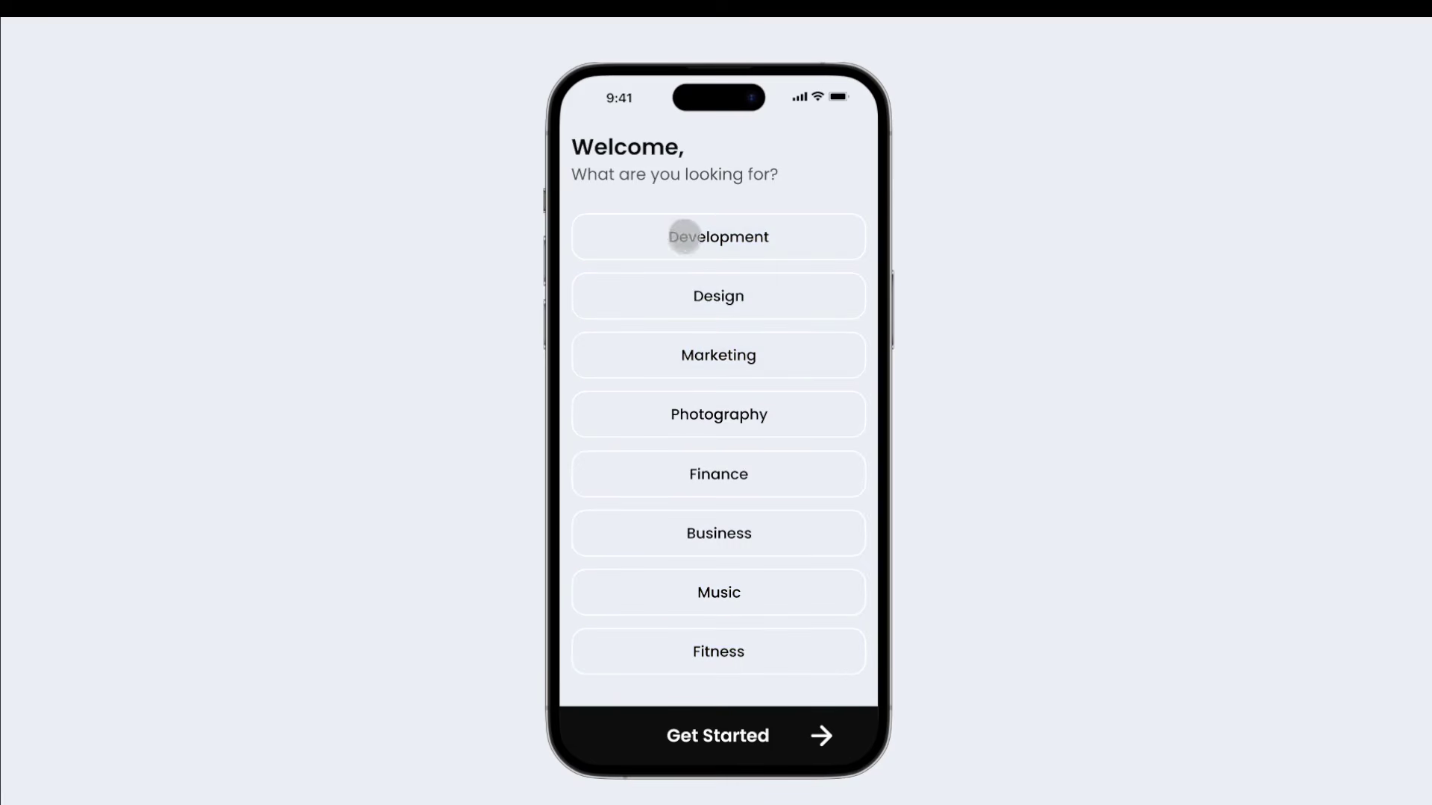
# Step: Select the Development, Design, Photography, Finance and Business options in the prototype preview
pyautogui.click(685, 237)
pyautogui.click(715, 295)
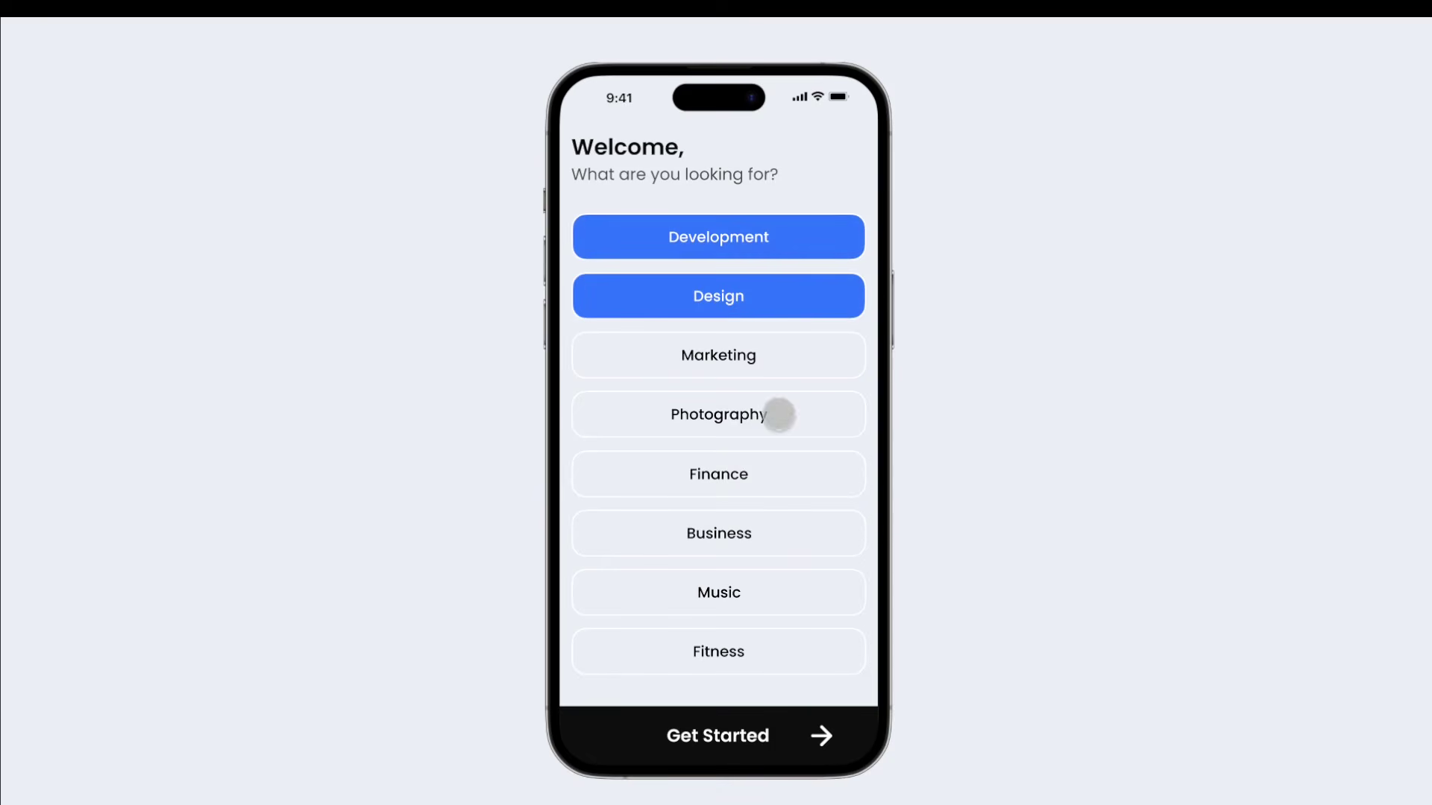
pyautogui.click(776, 414)
pyautogui.click(767, 474)
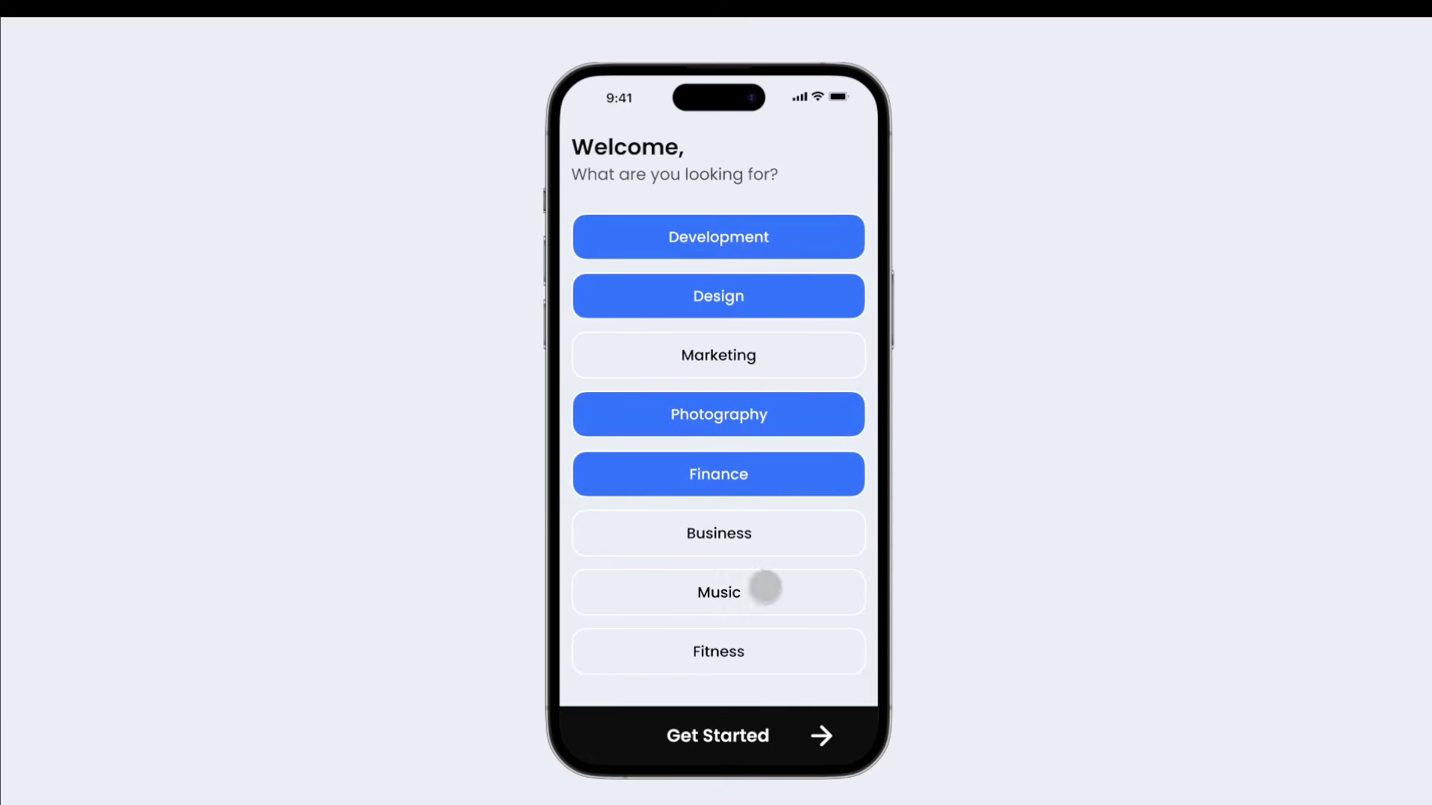
pyautogui.click(758, 534)
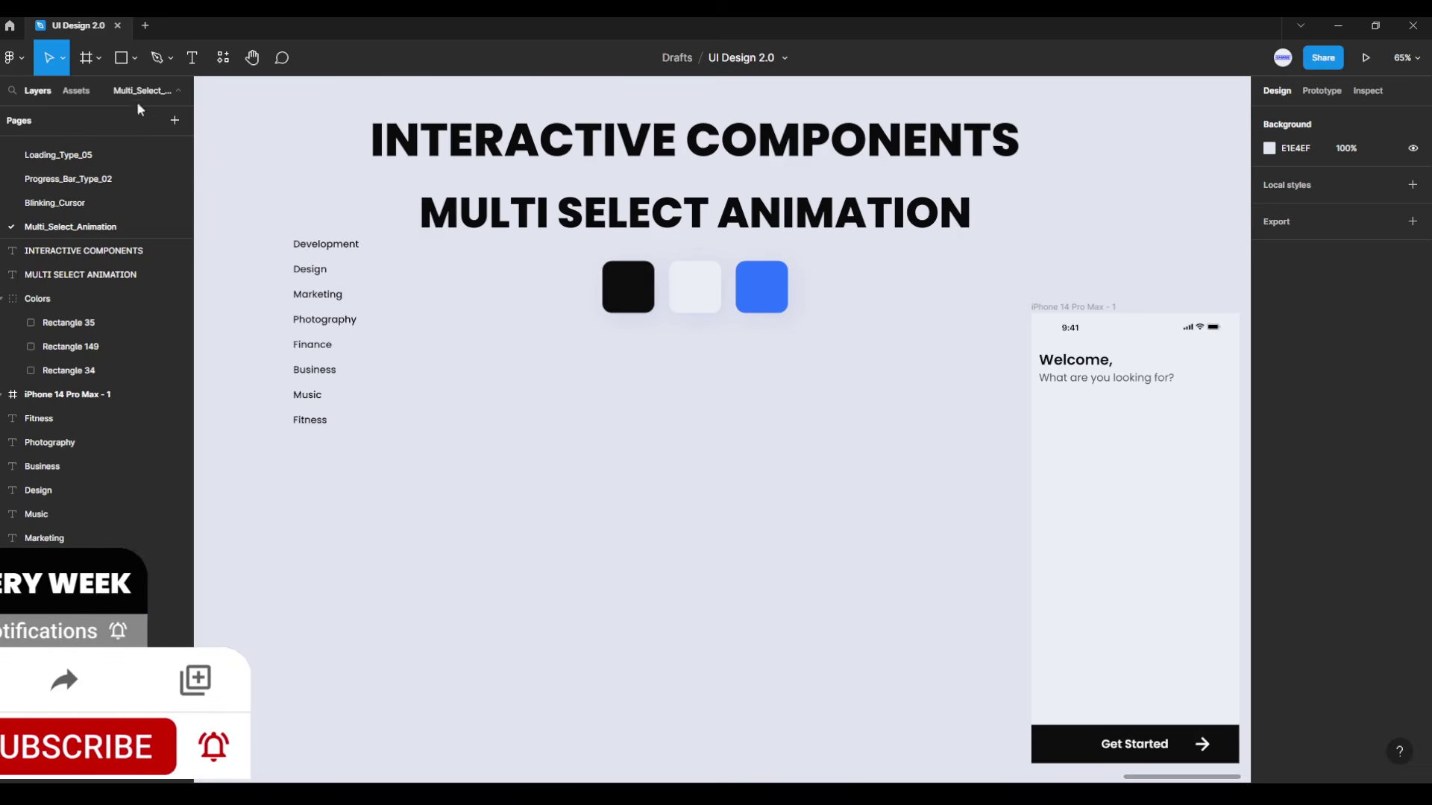
# Step: Draw a frame below the colour swatches and size it to 398 wide by 64 high
pyautogui.click(97, 59)
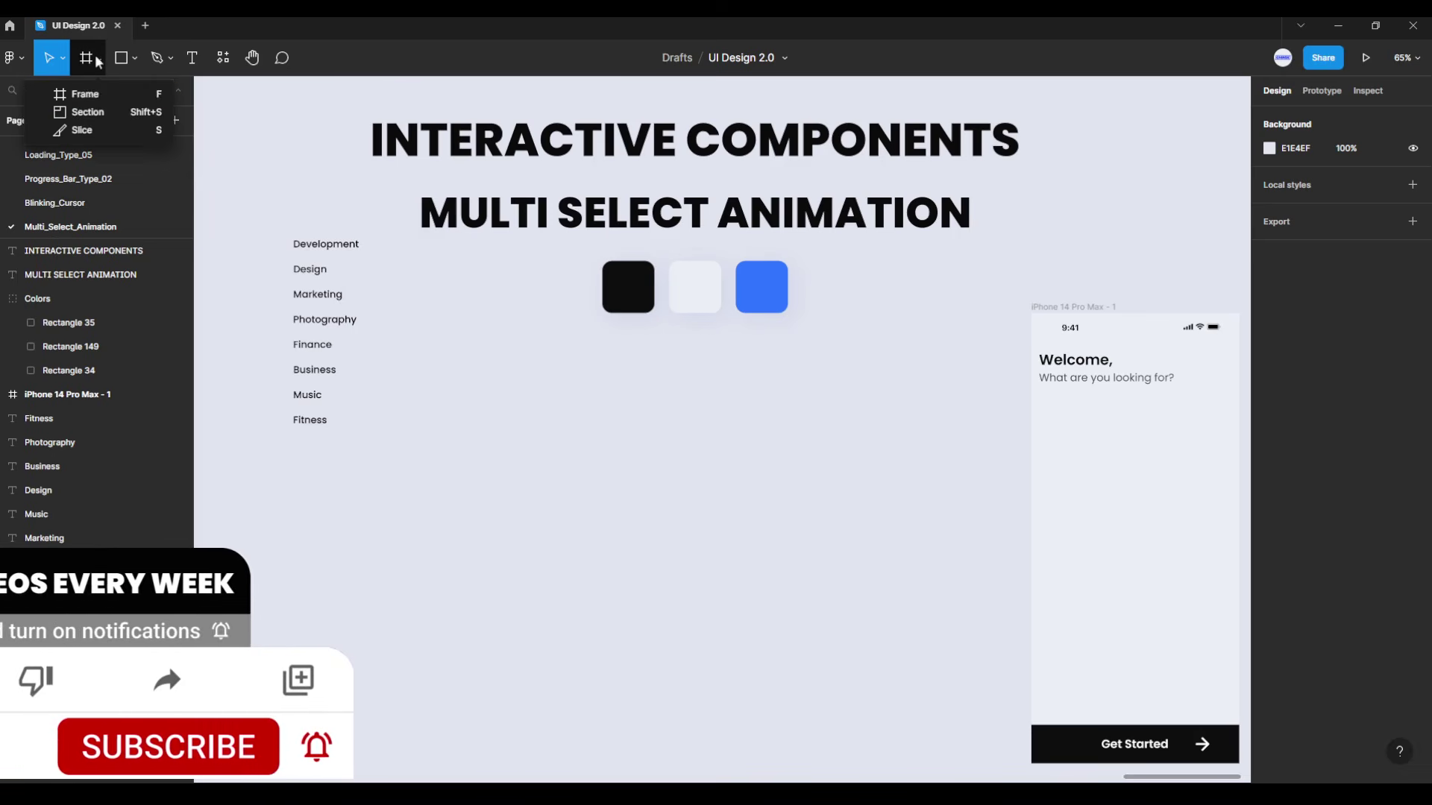
pyautogui.click(85, 95)
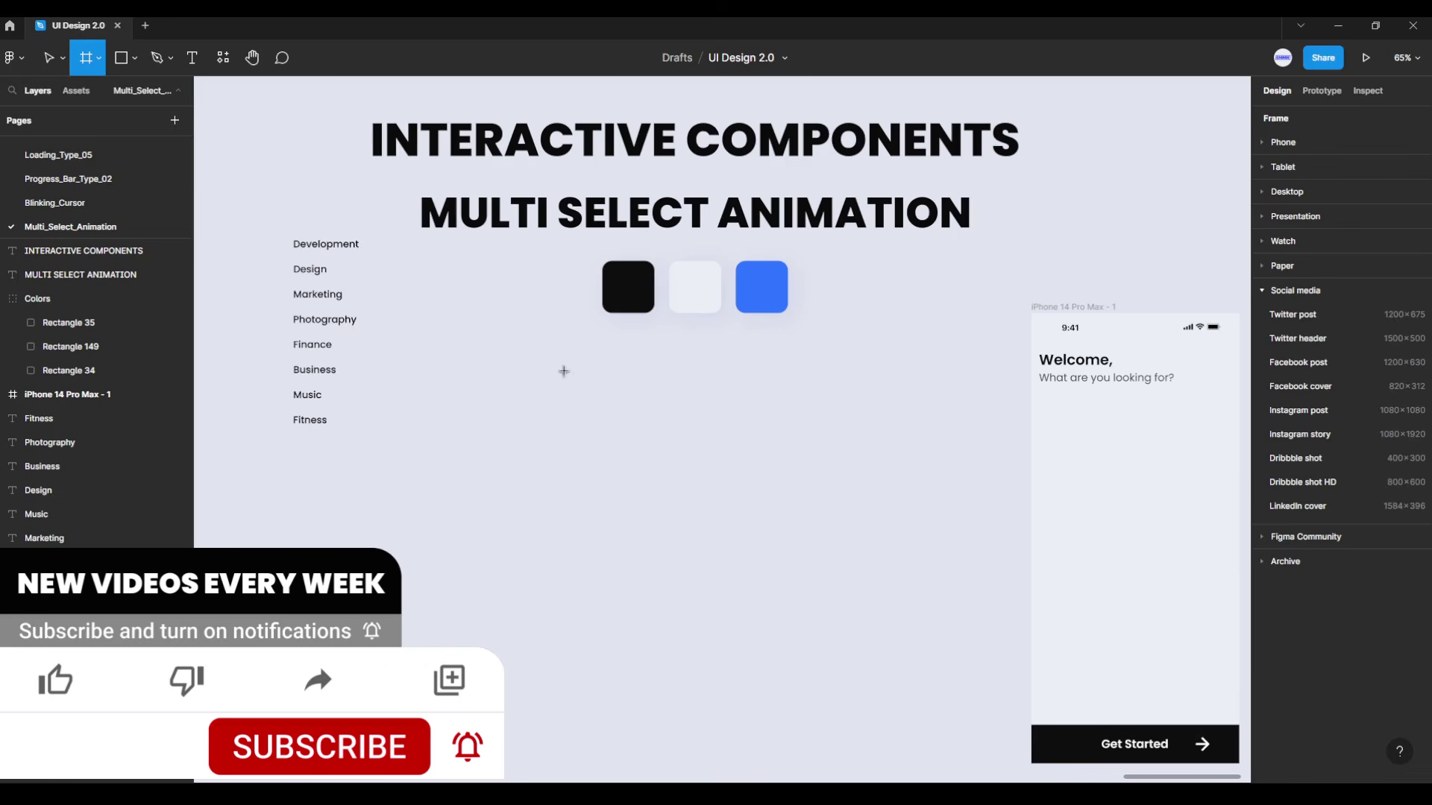
pyautogui.moveTo(603, 399); pyautogui.dragTo(800, 448)
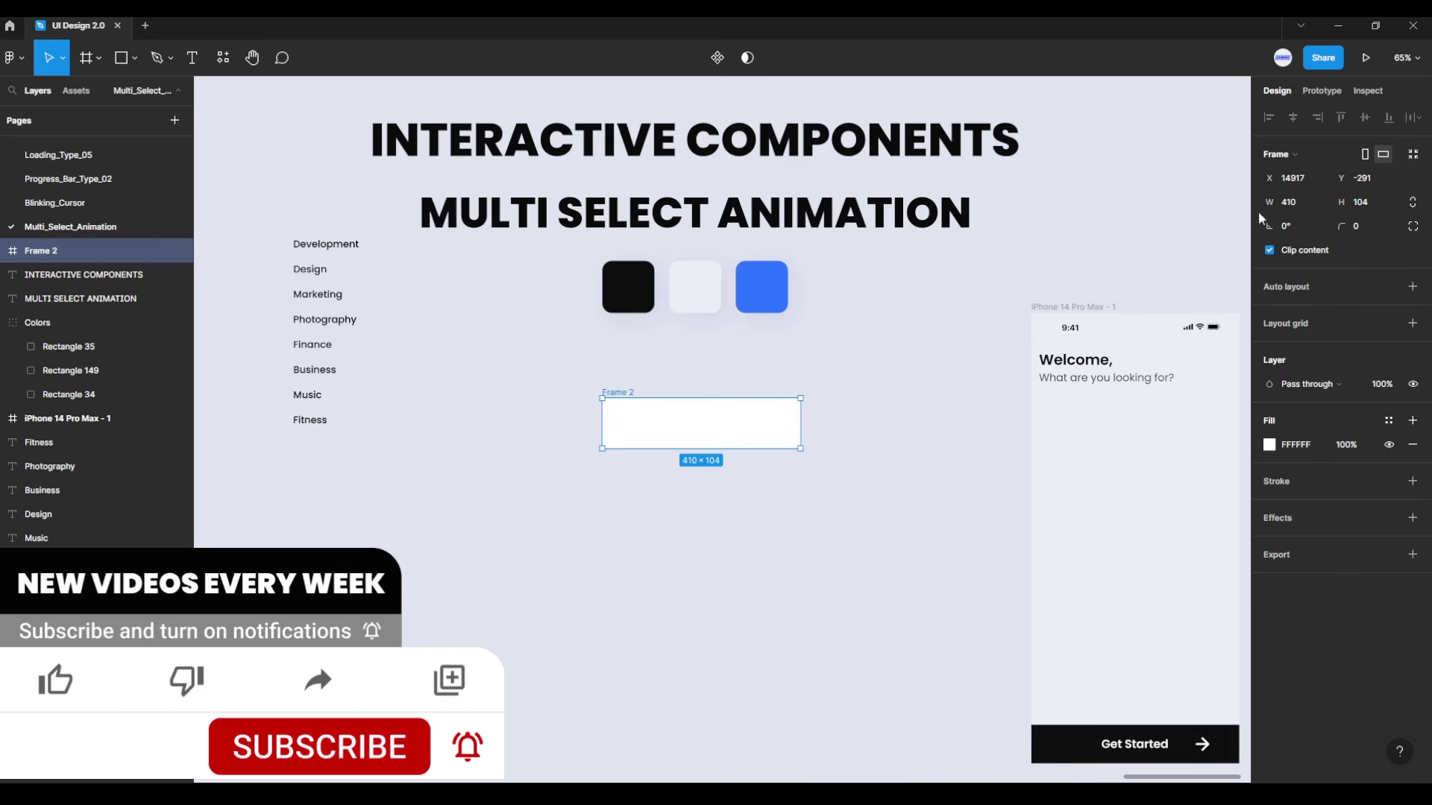
pyautogui.click(1316, 207)
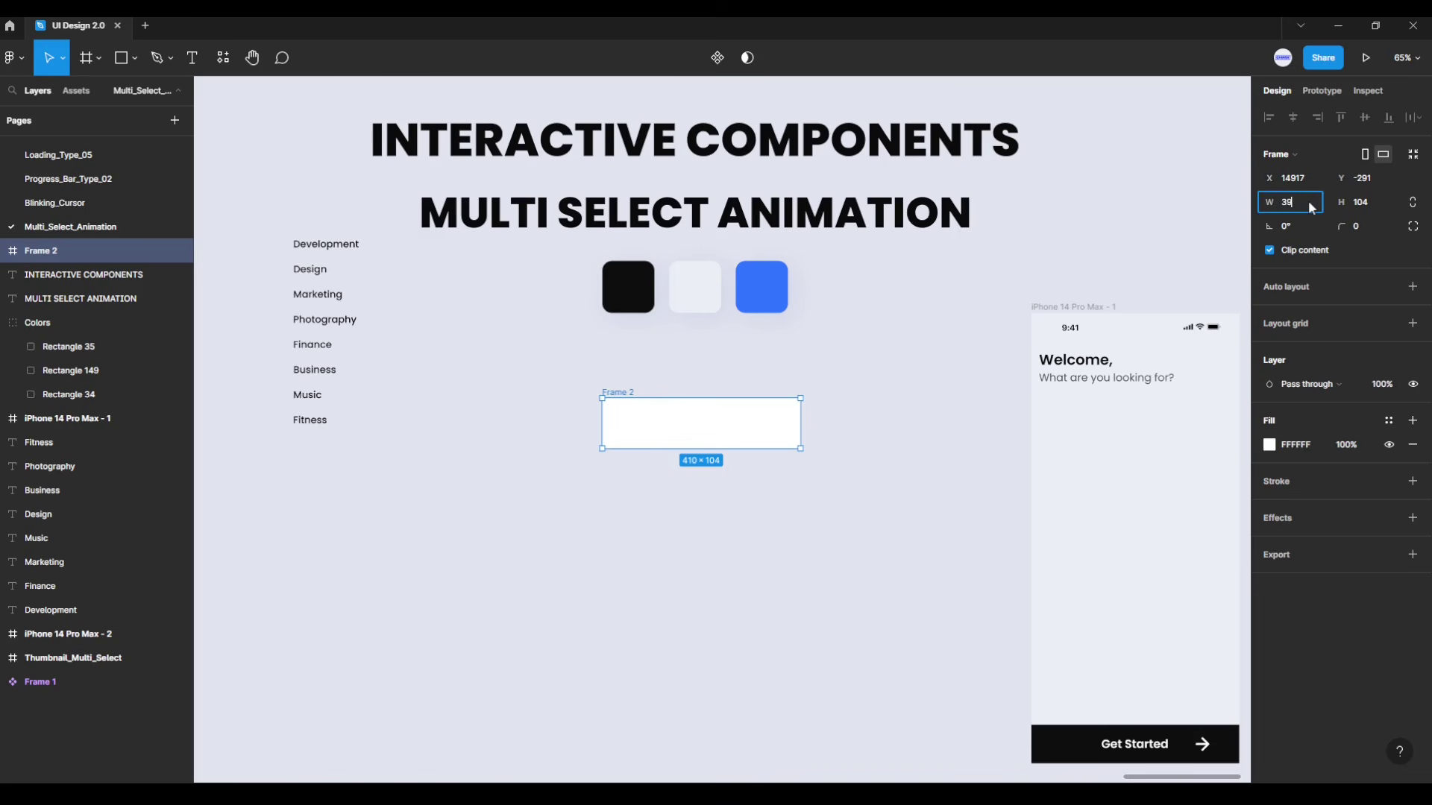
pyautogui.press('Return')
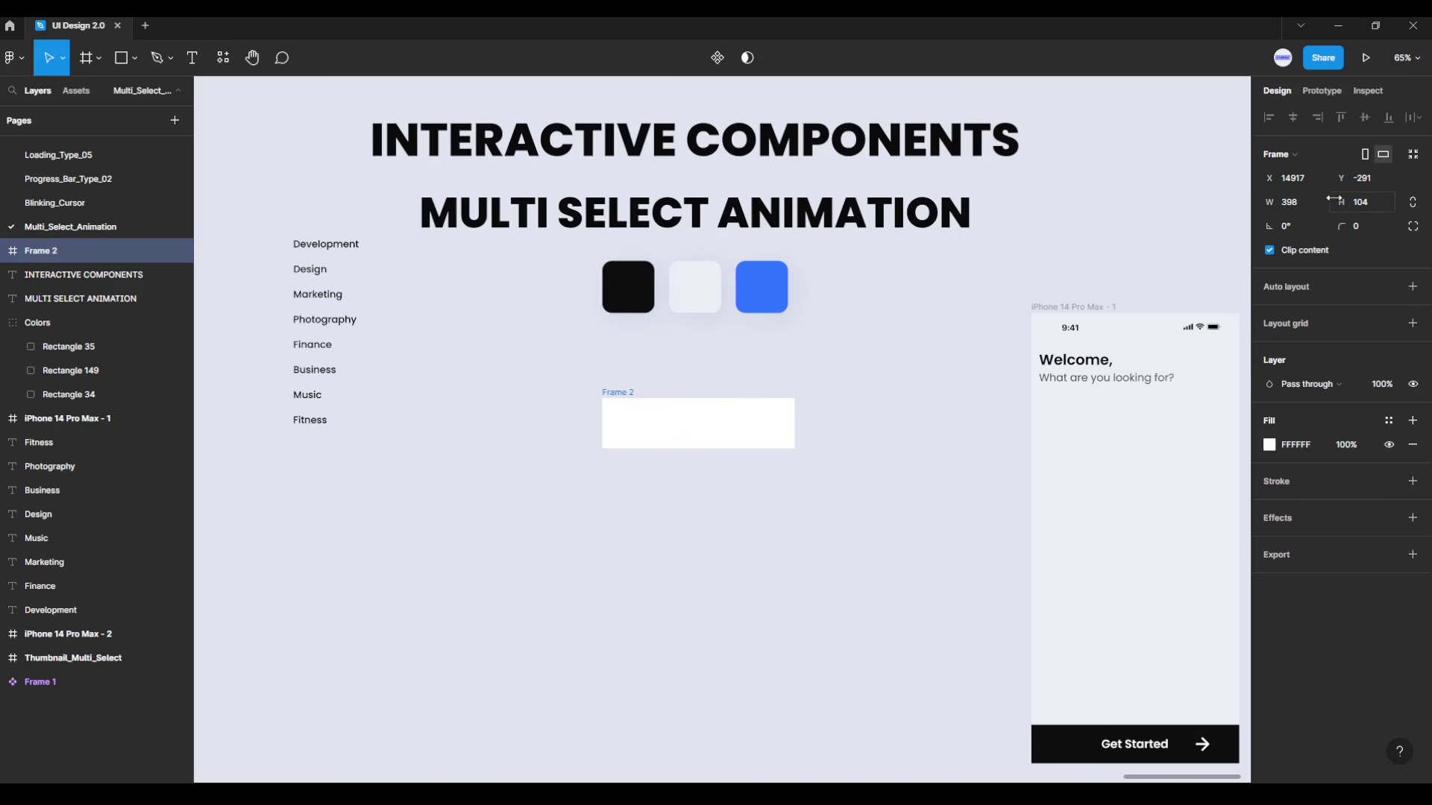
pyautogui.click(1380, 203)
pyautogui.press('Return')
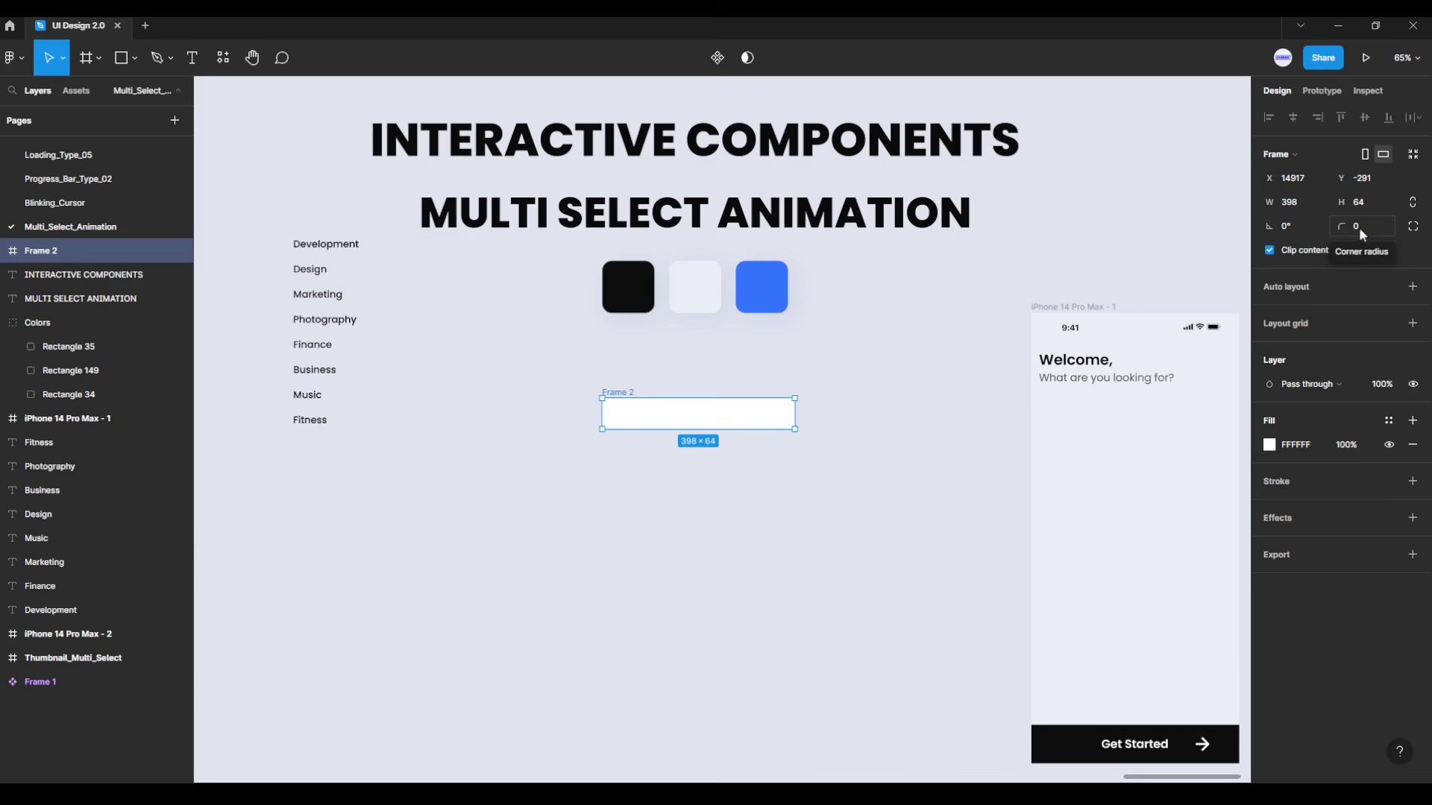
# Step: Round all corners of the new frame to a radius of 20 with 60% (iOS) corner smoothing
pyautogui.press('Return')
pyautogui.click(1414, 226)
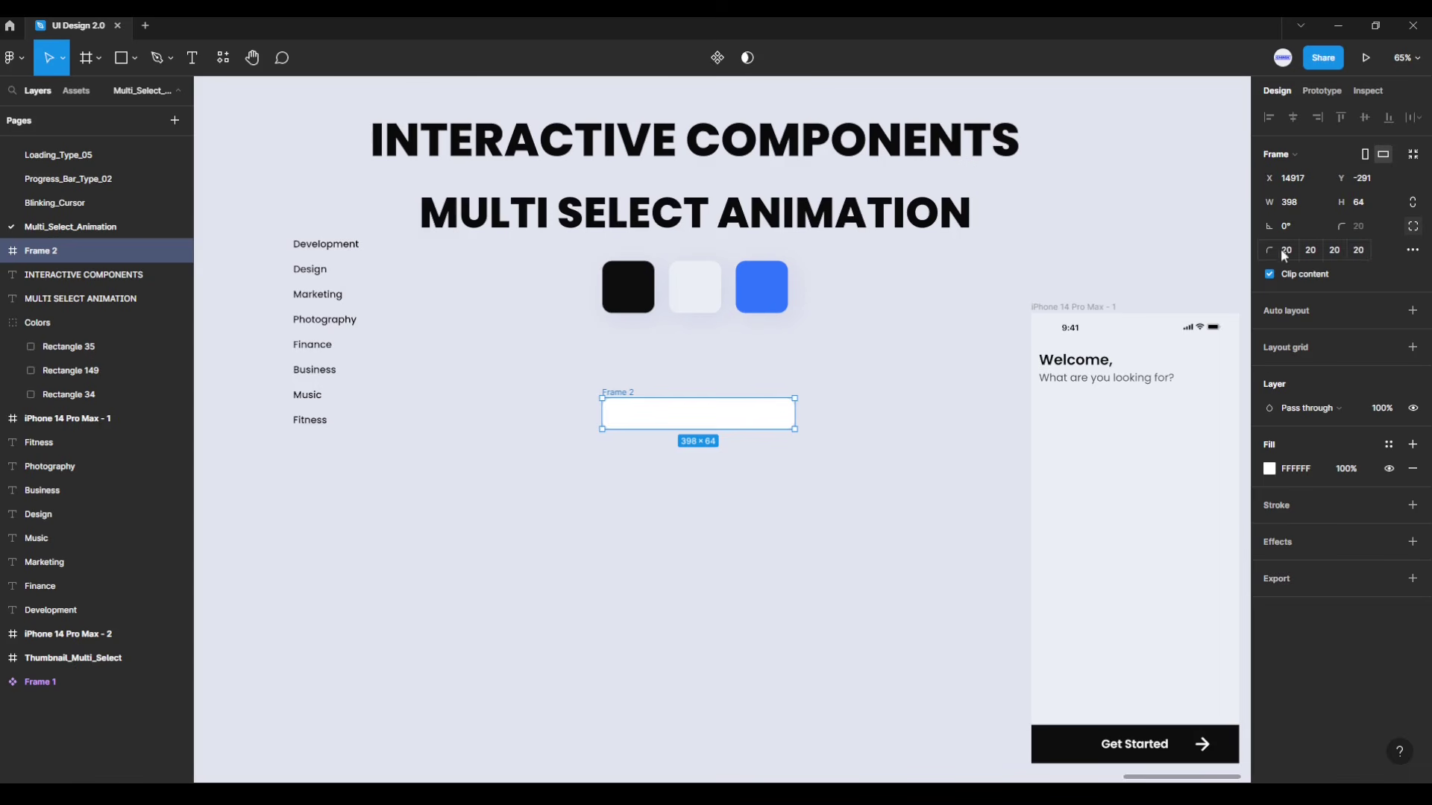
pyautogui.click(1413, 251)
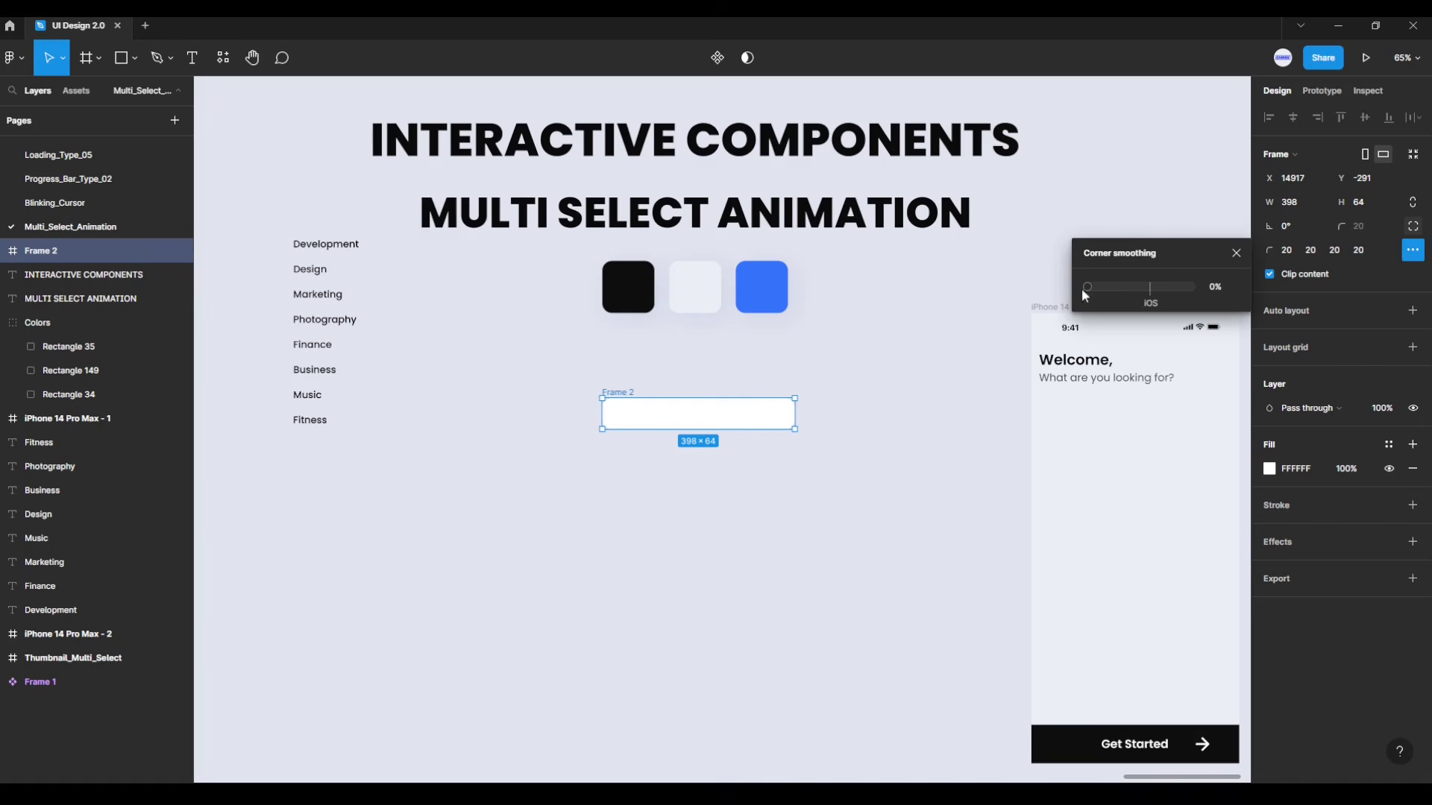
pyautogui.moveTo(1090, 292); pyautogui.dragTo(1114, 293)
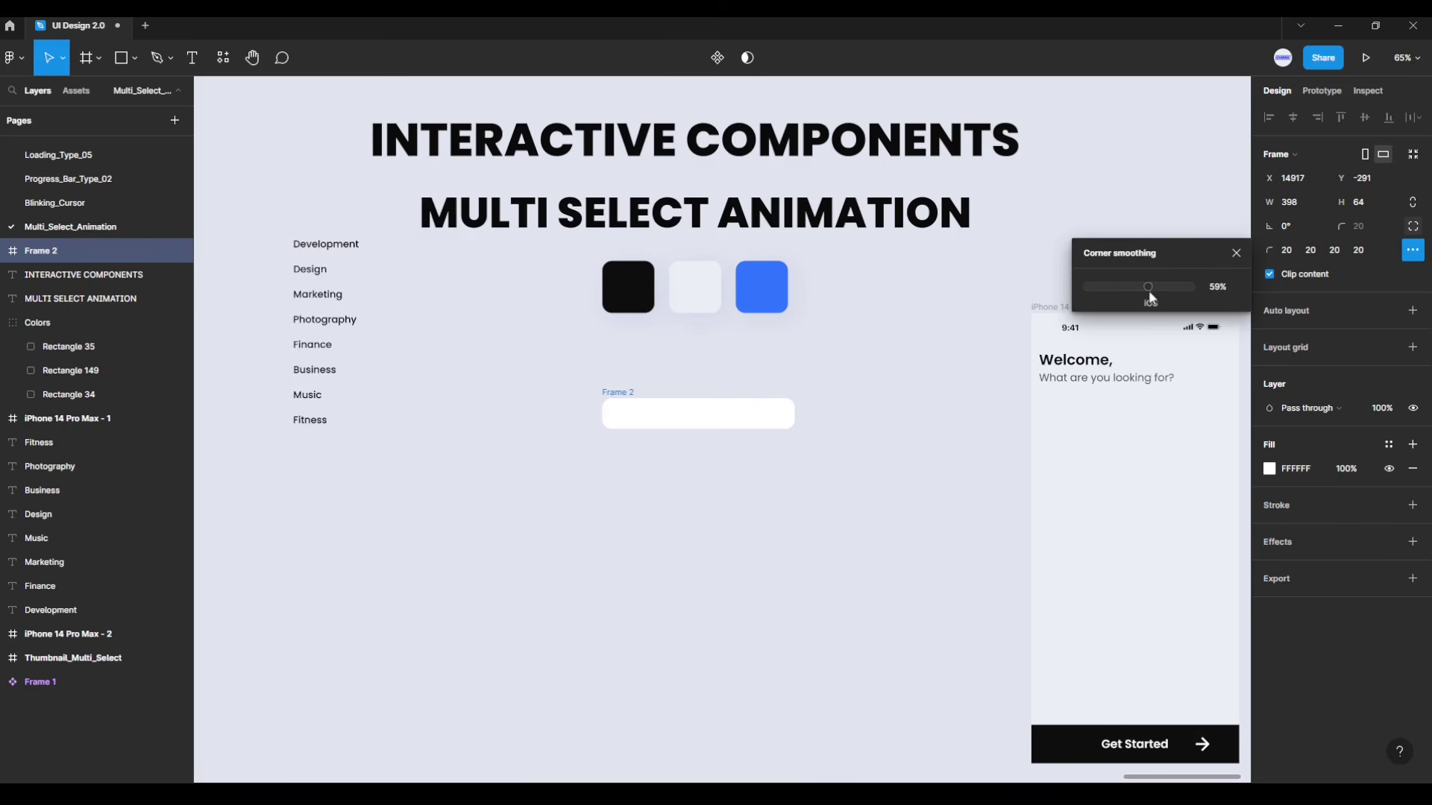
pyautogui.moveTo(1148, 290); pyautogui.dragTo(1151, 284)
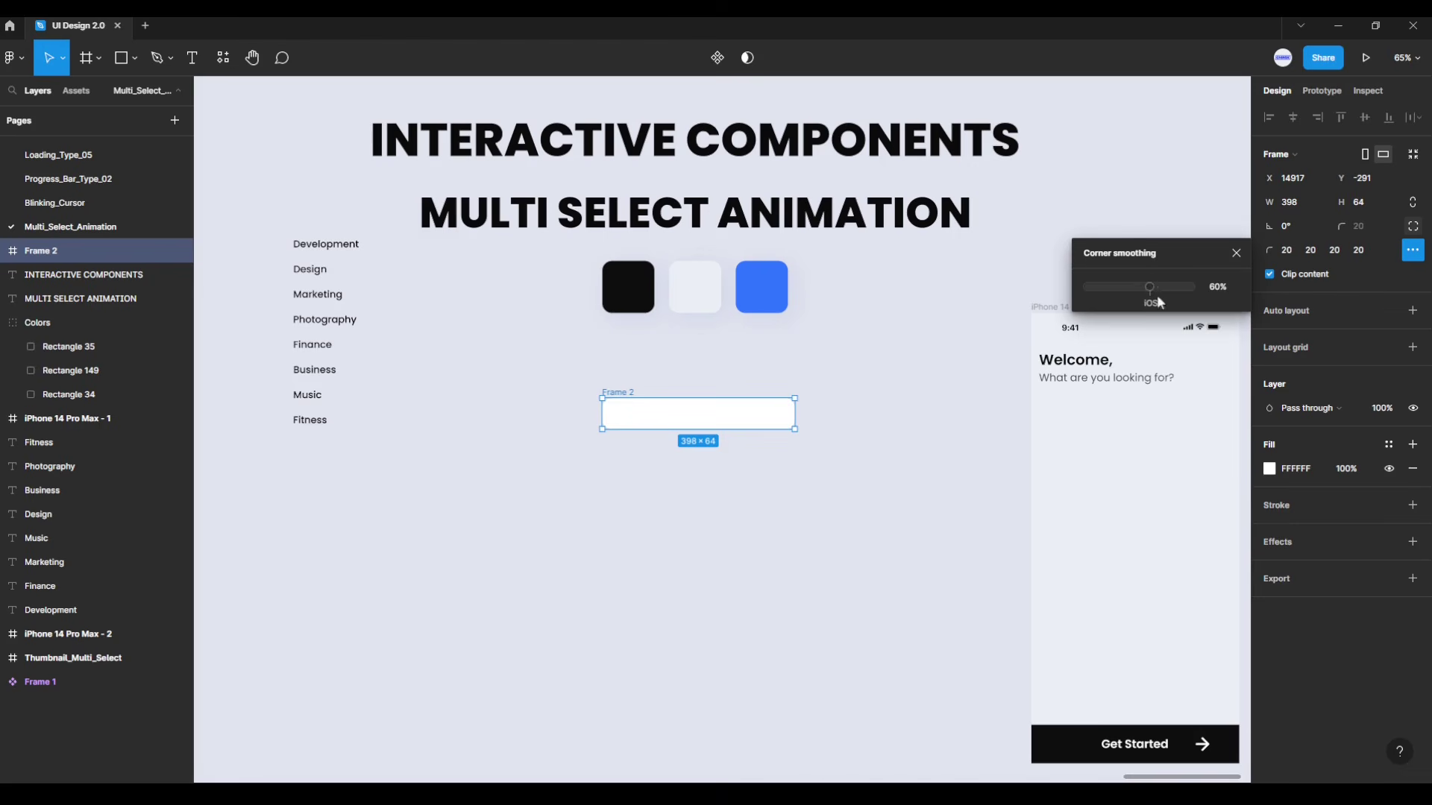
pyautogui.click(1235, 254)
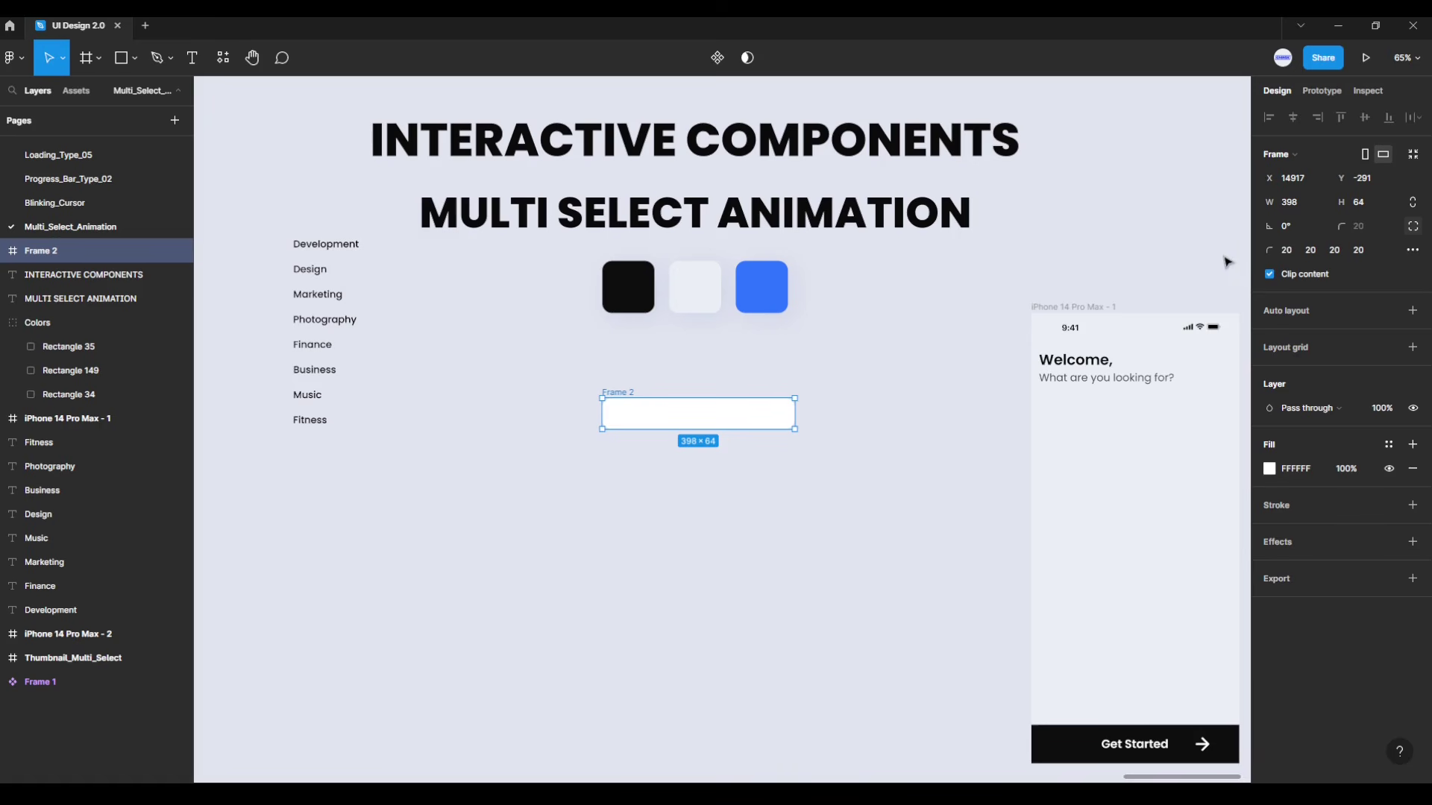
pyautogui.click(707, 371)
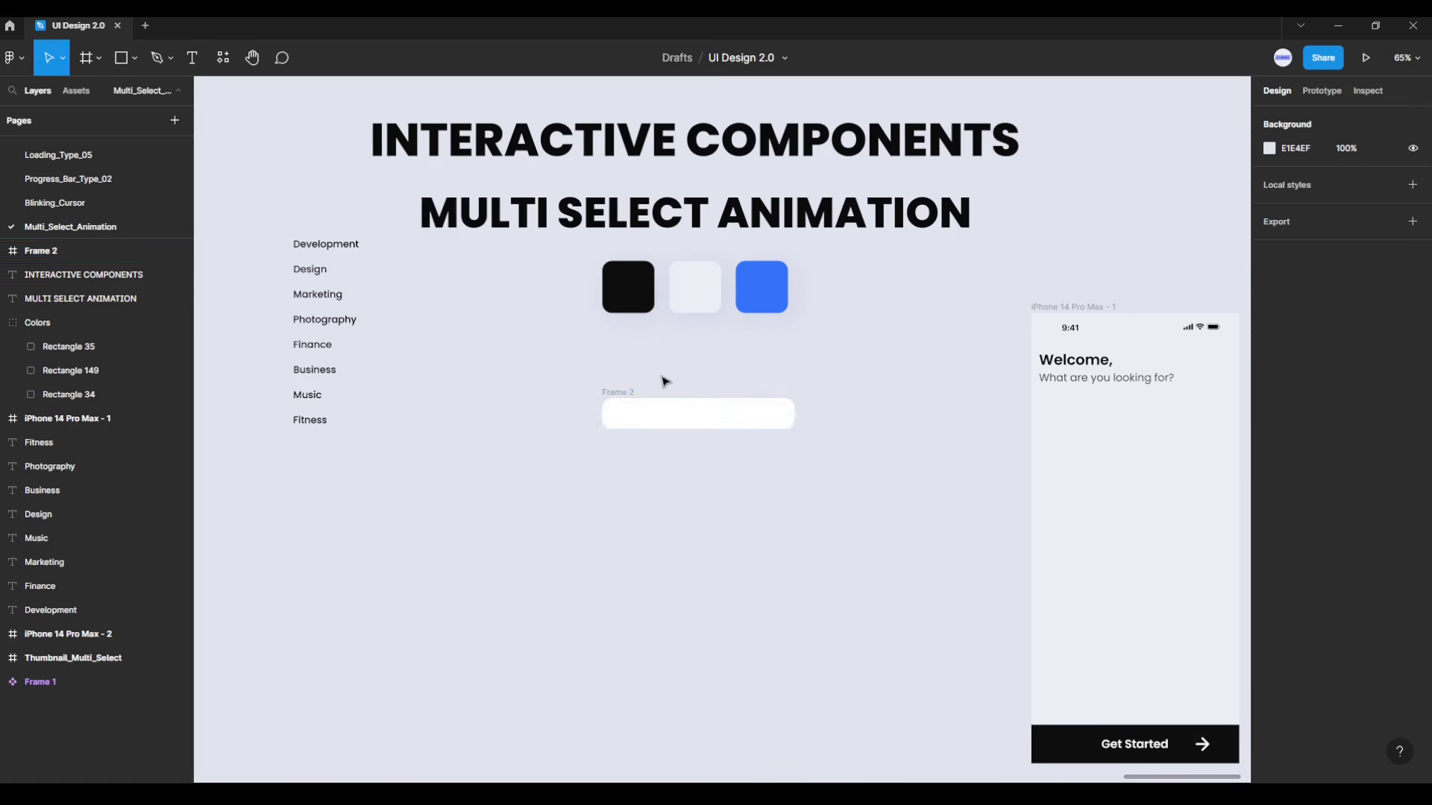
# Step: Fill the rounded frame with the light grey EAEFF5 sampled from the middle colour swatch
pyautogui.scroll(2, 679, 418)
pyautogui.moveTo(869, 390); pyautogui.dragTo(983, 418)
pyautogui.scroll(4, 917, 342)
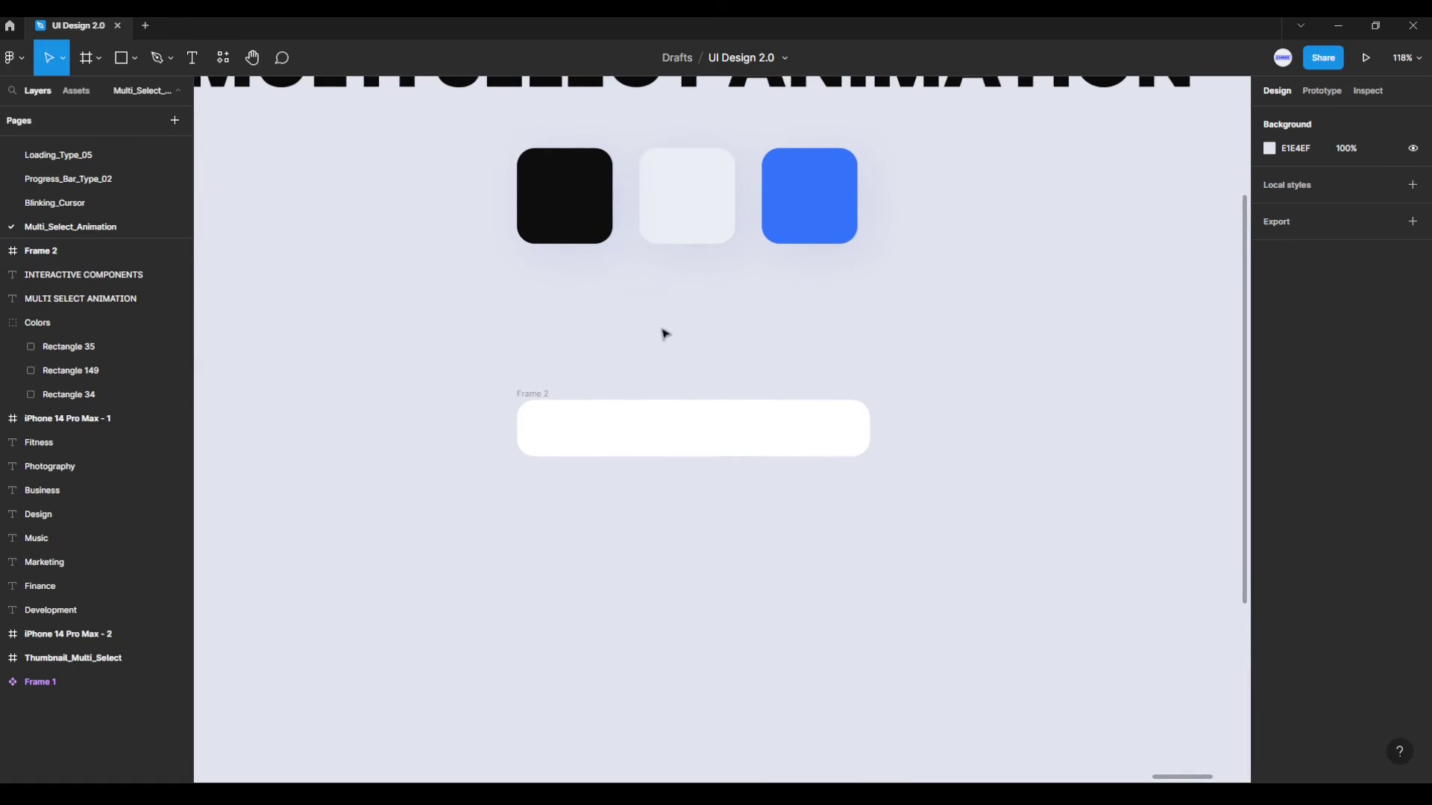
pyautogui.click(533, 394)
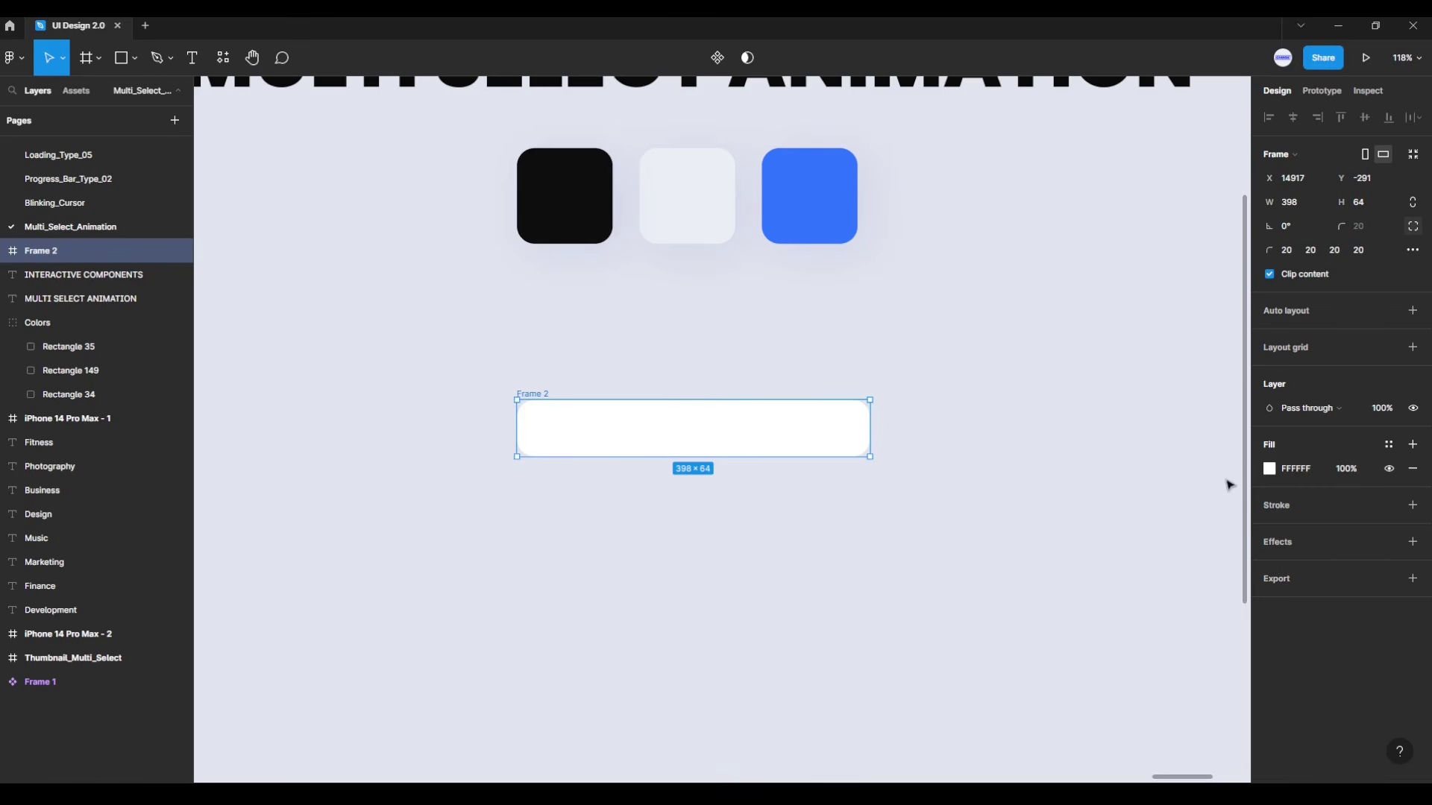
pyautogui.click(1269, 470)
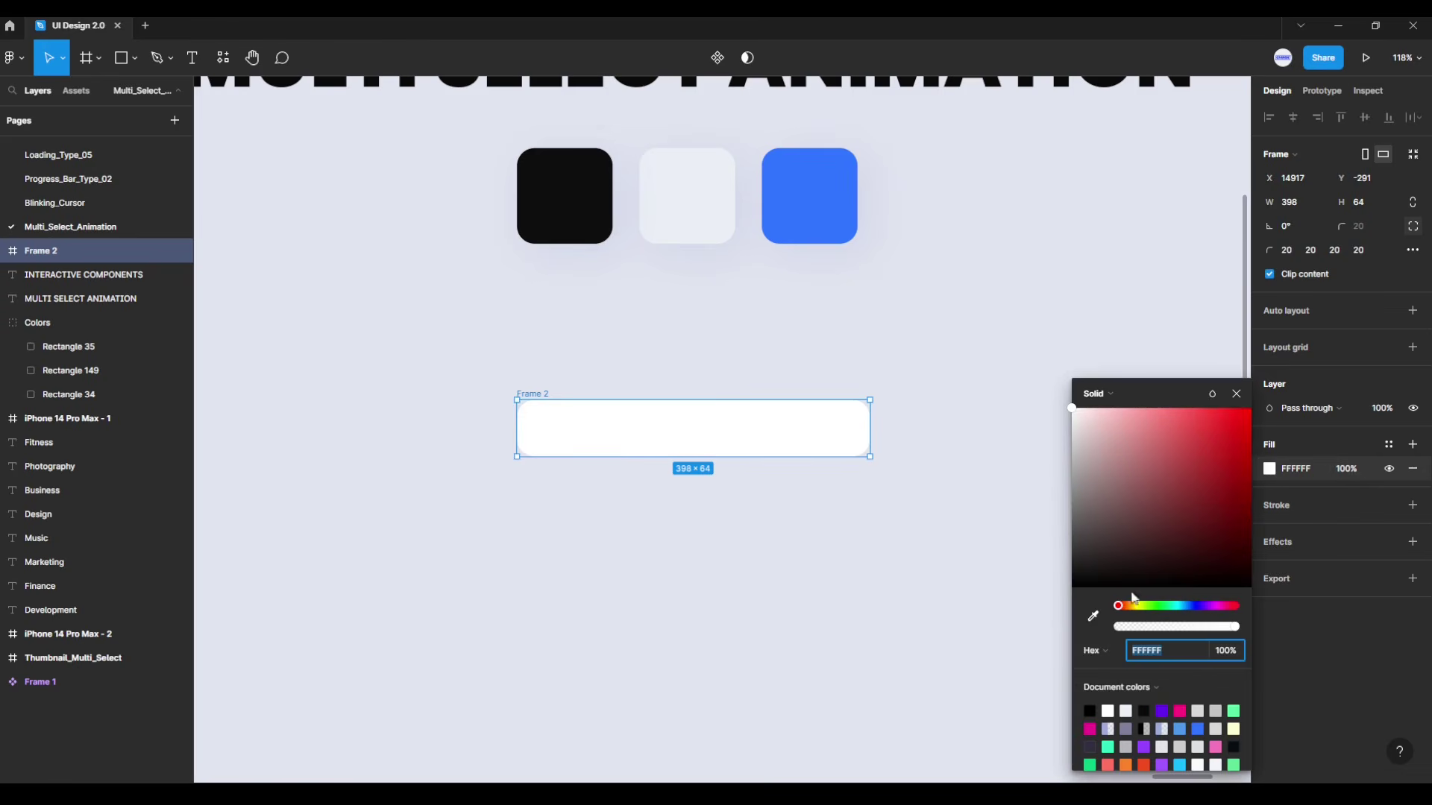
pyautogui.click(1092, 616)
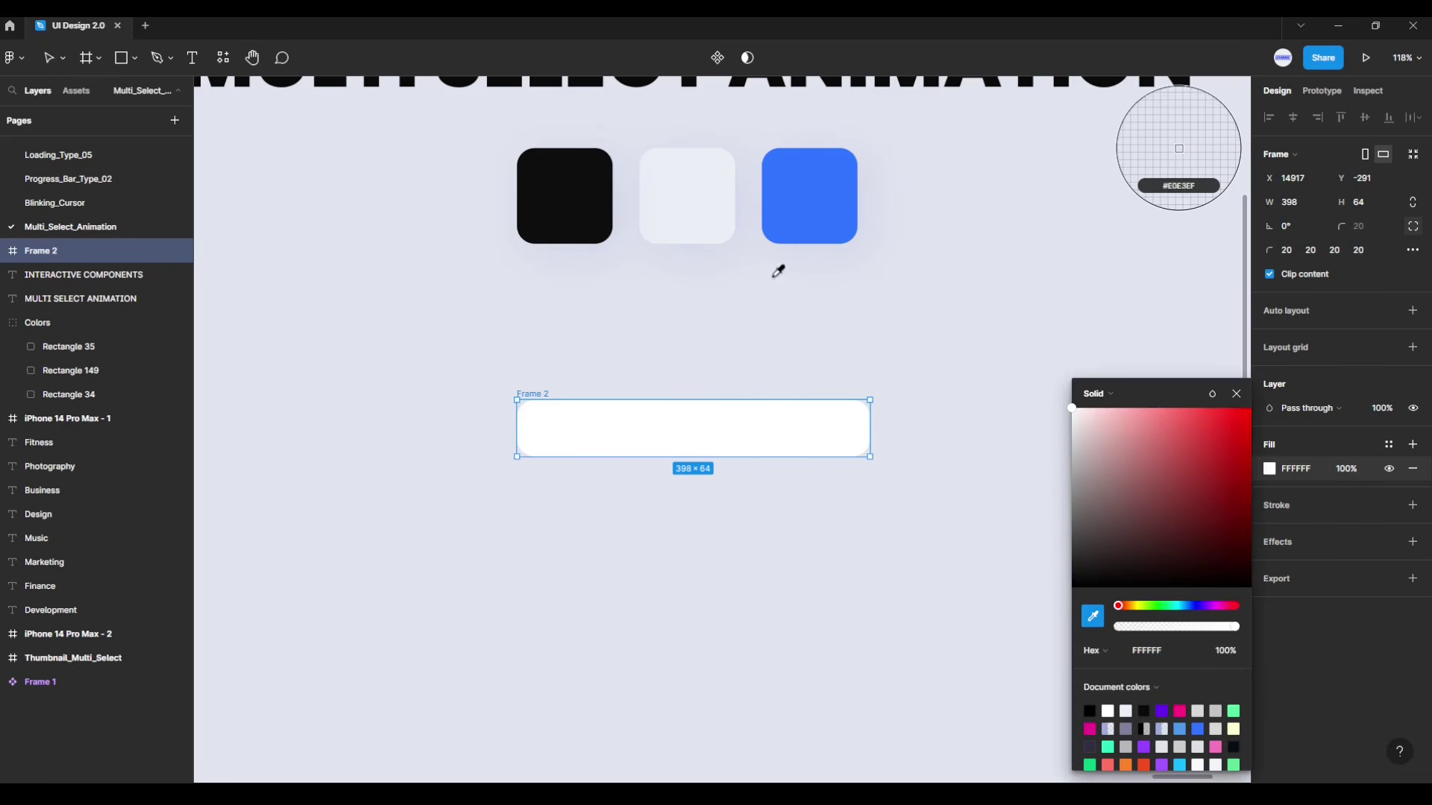
pyautogui.click(688, 195)
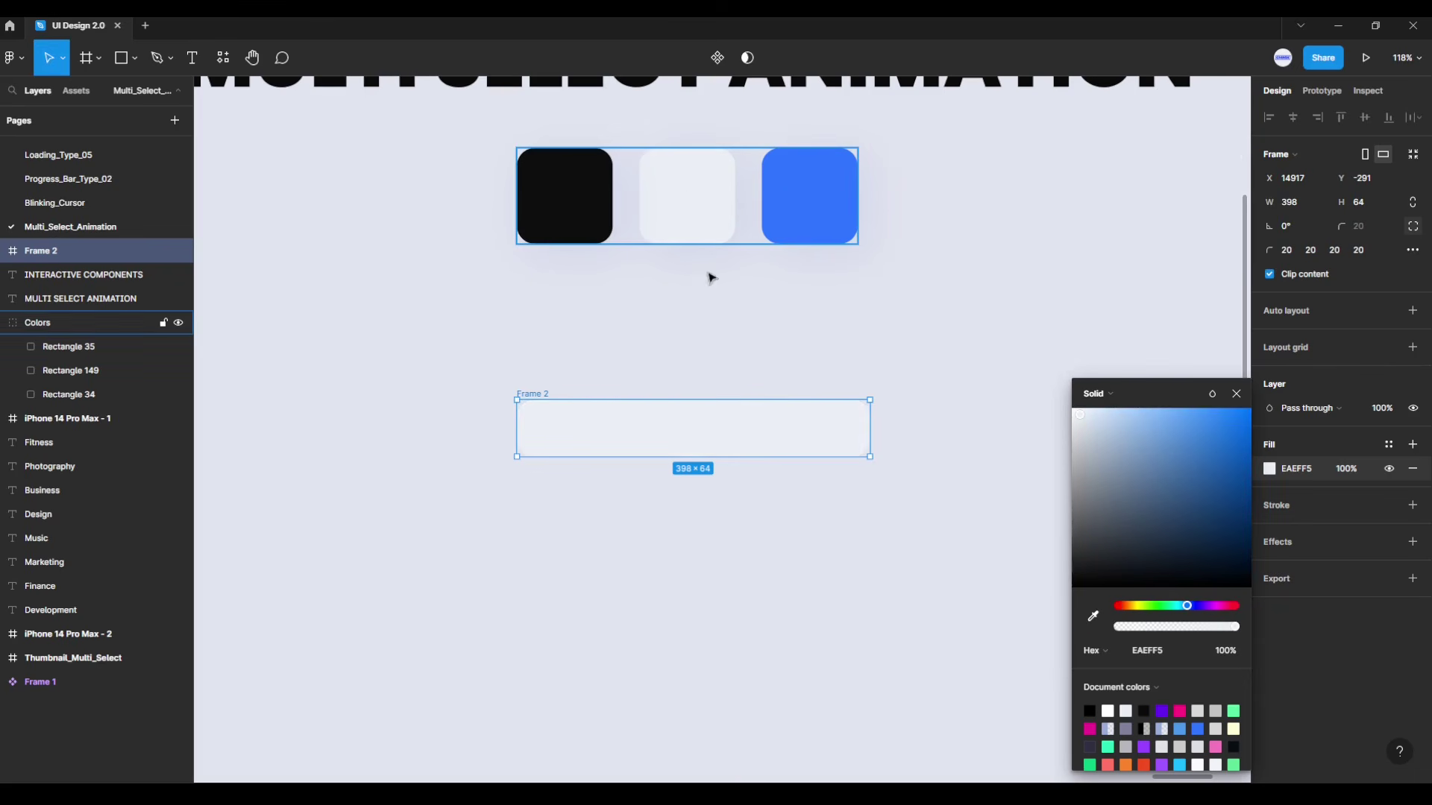
pyautogui.click(694, 374)
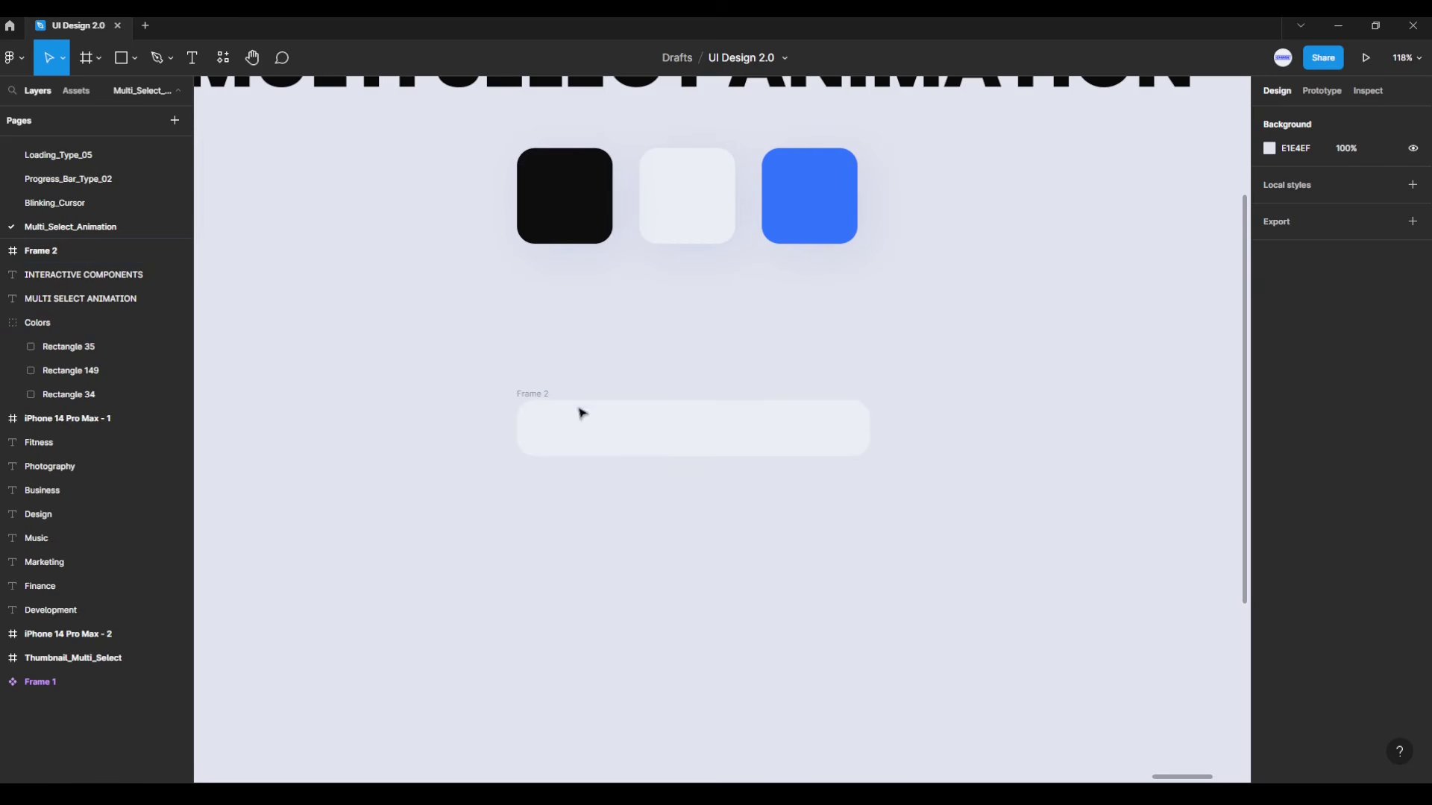
# Step: Add a white FFFFFF inside stroke with a thickness of 2 to the rounded frame
pyautogui.click(544, 393)
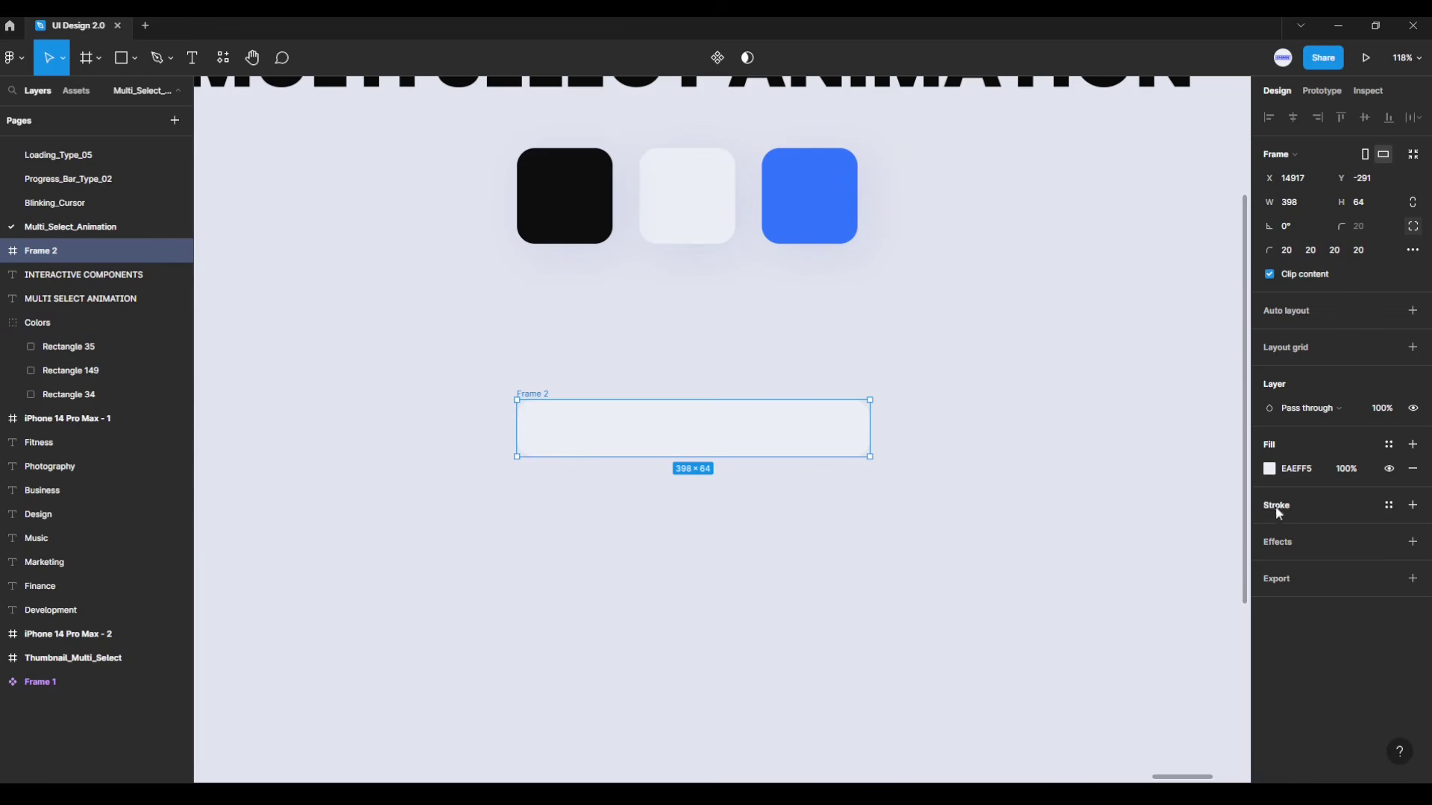
pyautogui.click(1412, 507)
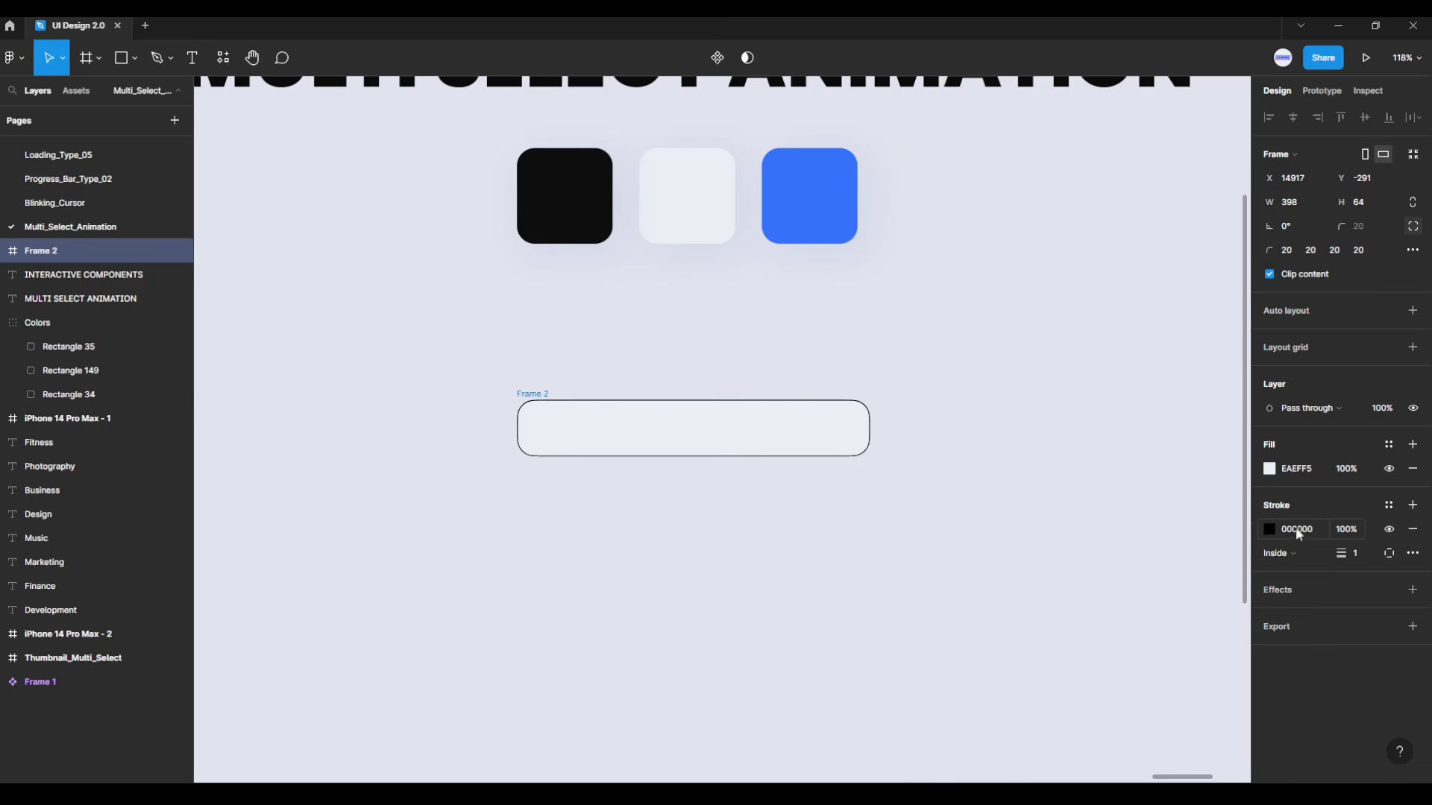
pyautogui.click(1268, 527)
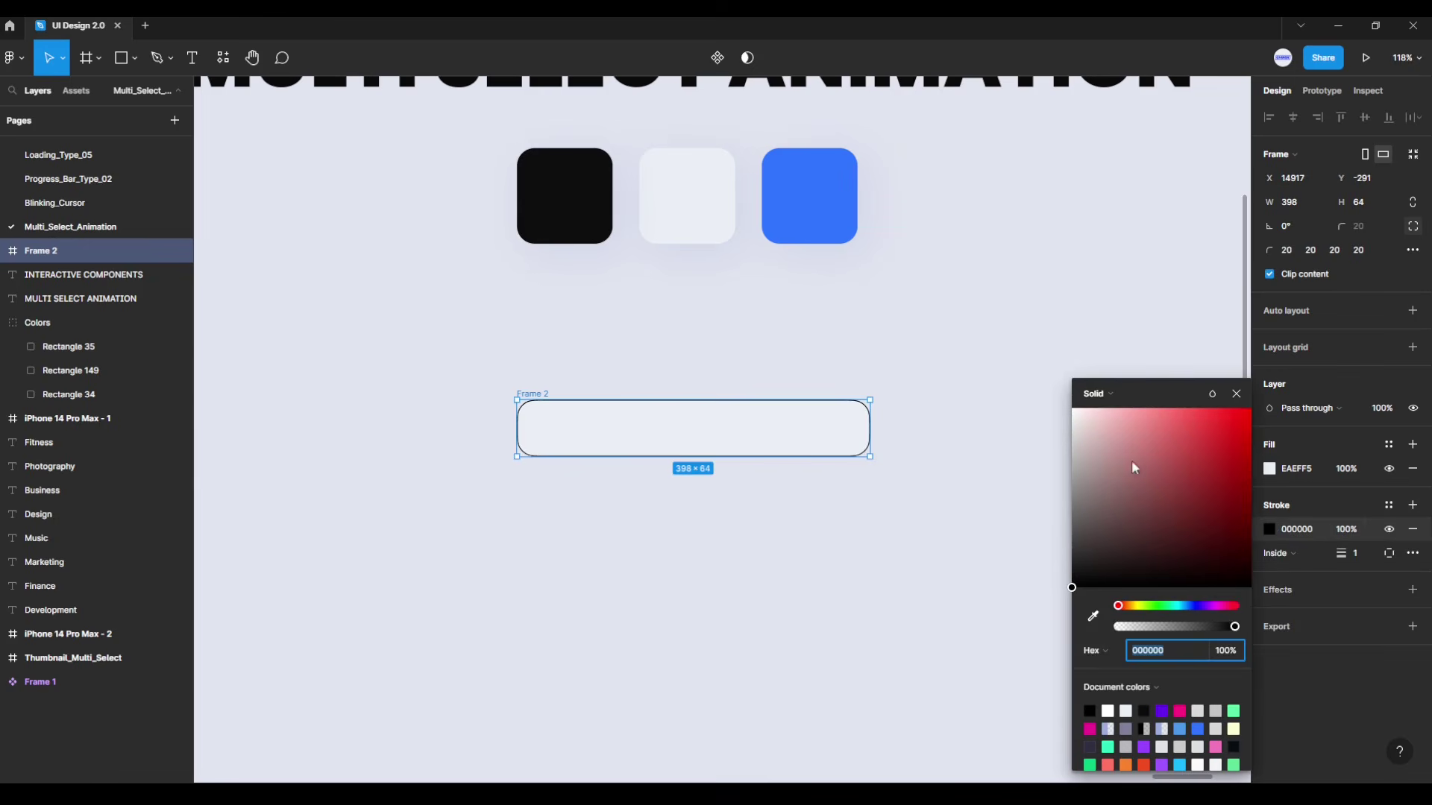
pyautogui.moveTo(1133, 467); pyautogui.dragTo(1031, 399)
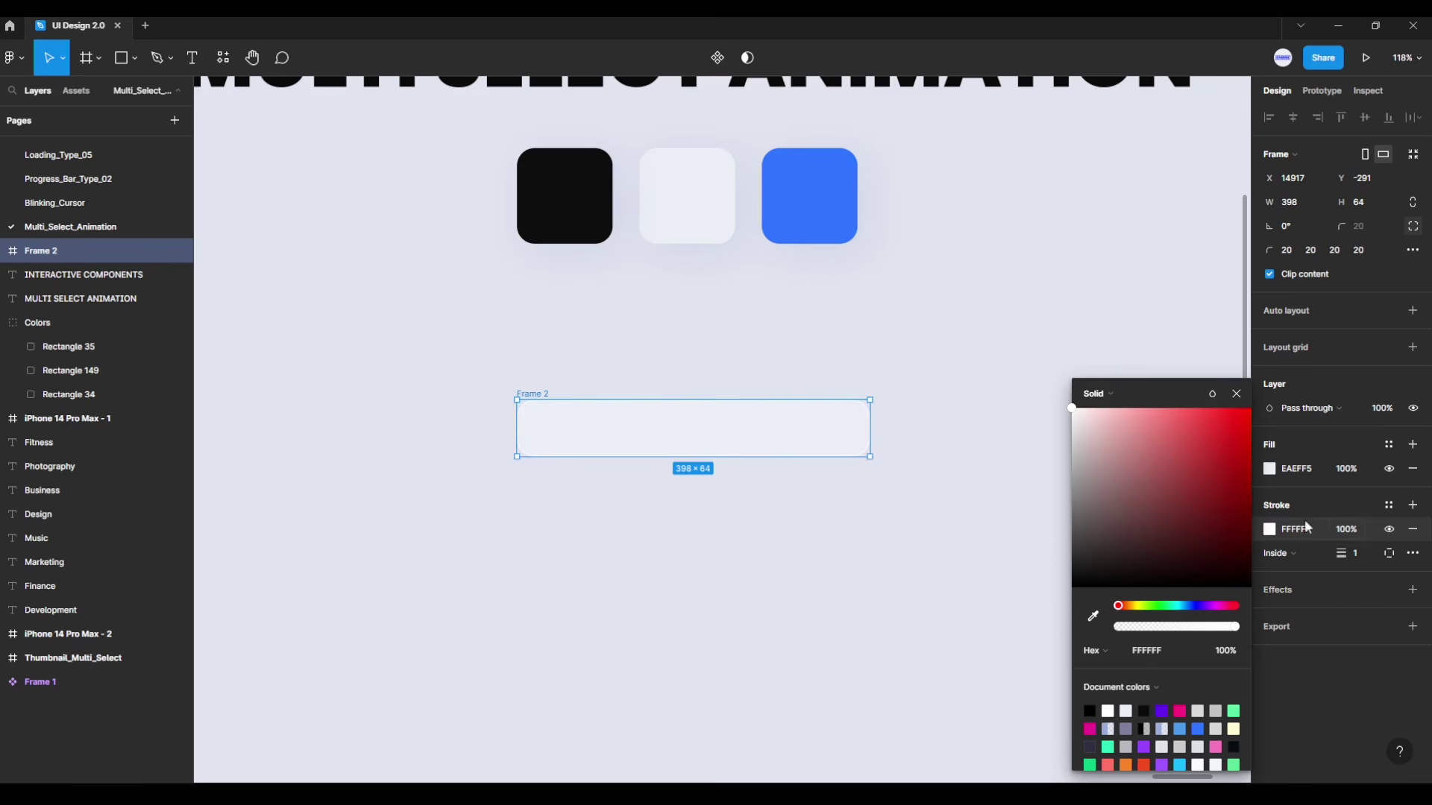
pyautogui.click(1357, 554)
pyautogui.write('2')
pyautogui.press('Return')
pyautogui.click(1237, 395)
# Step: Add a text layer reading "Development" on the canvas just above the rounded frame
pyautogui.scroll(3, 597, 426)
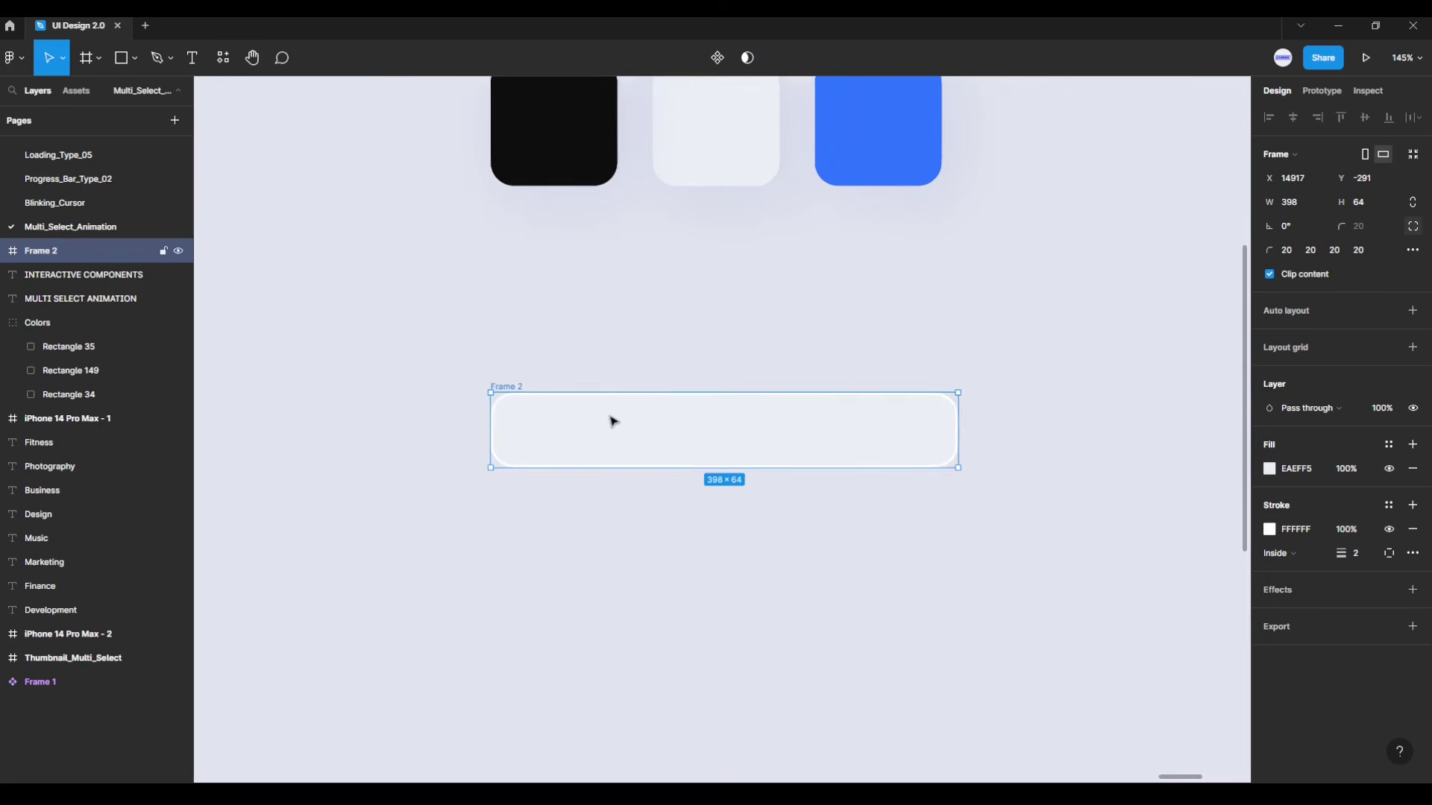
pyautogui.scroll(4, 649, 433)
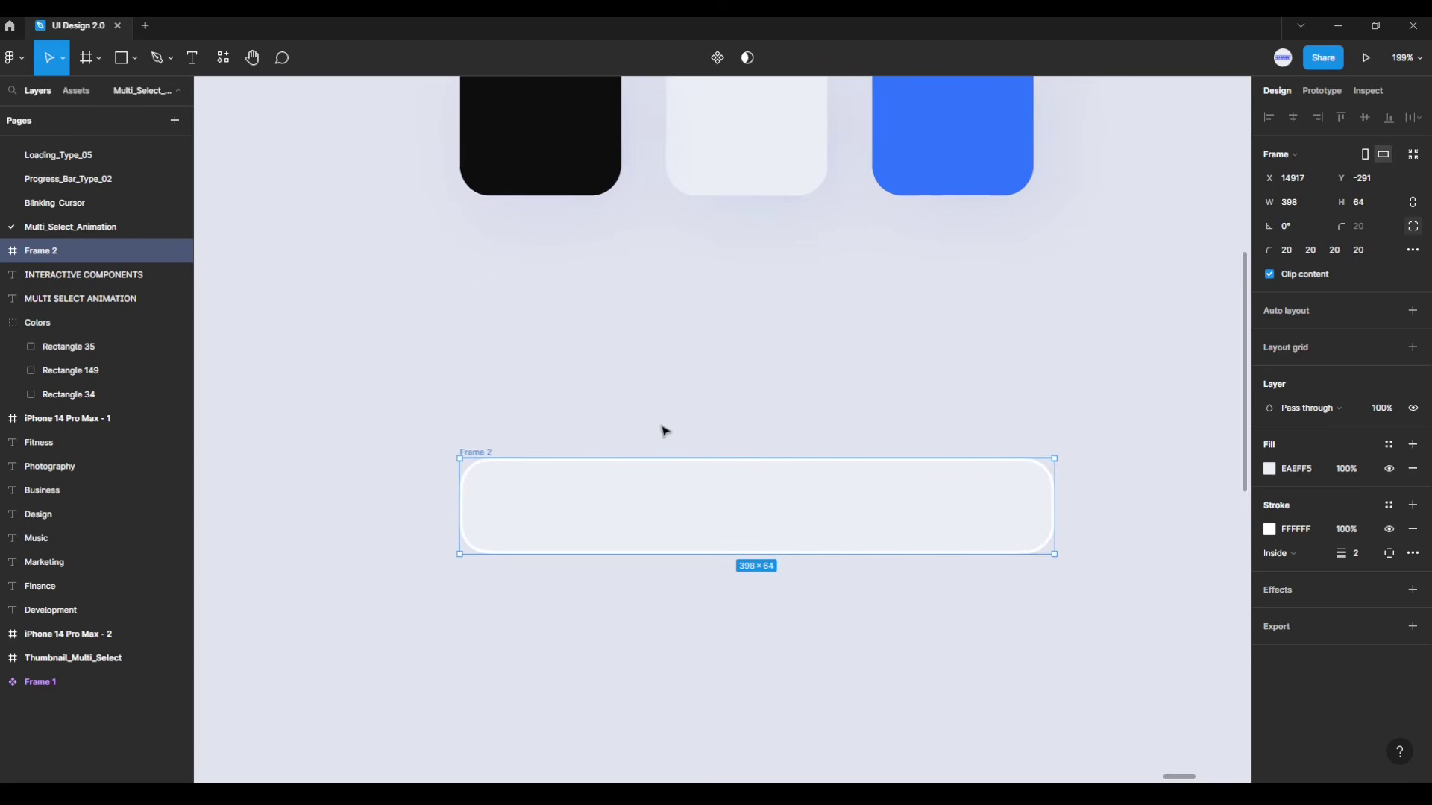
pyautogui.scroll(-2, 664, 418)
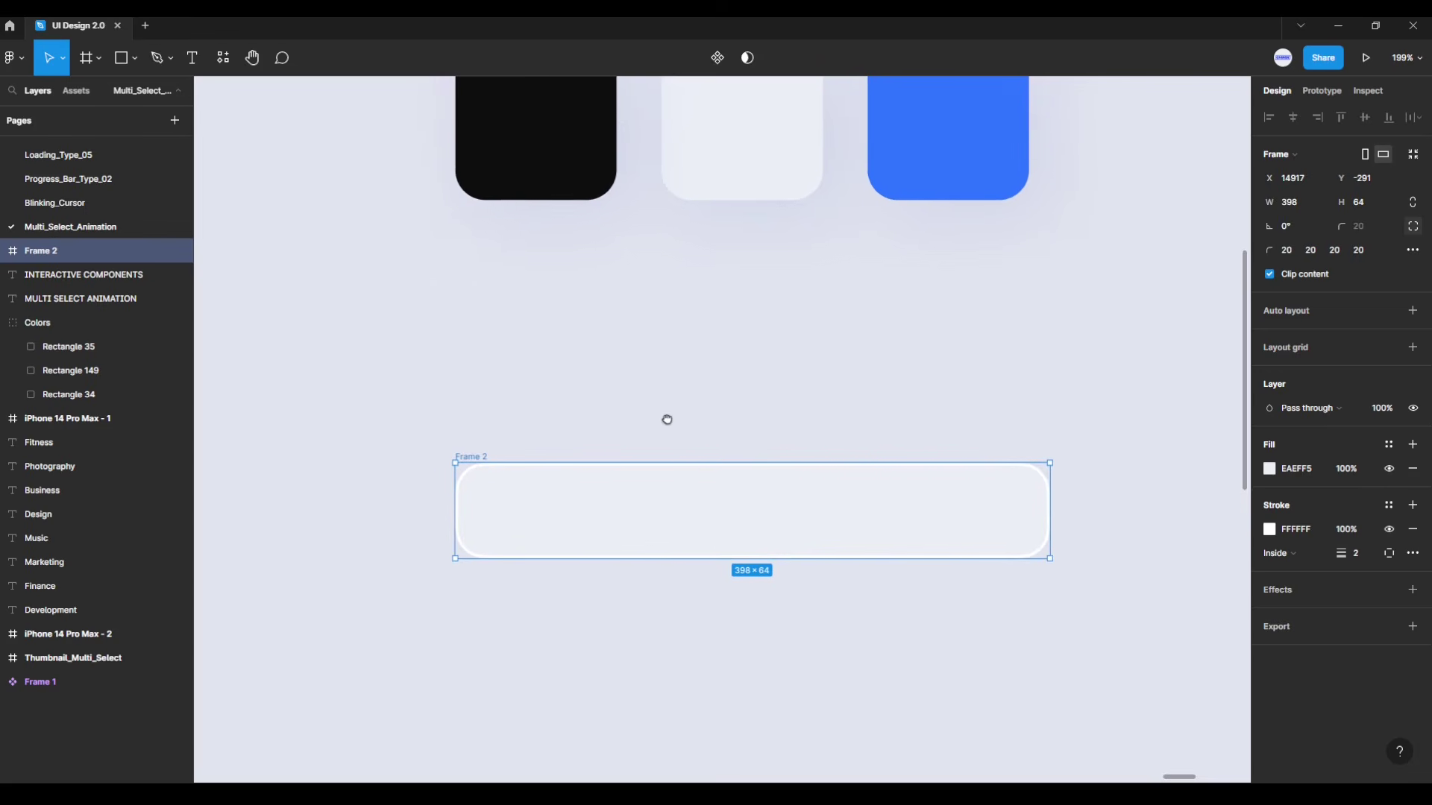
pyautogui.click(696, 356)
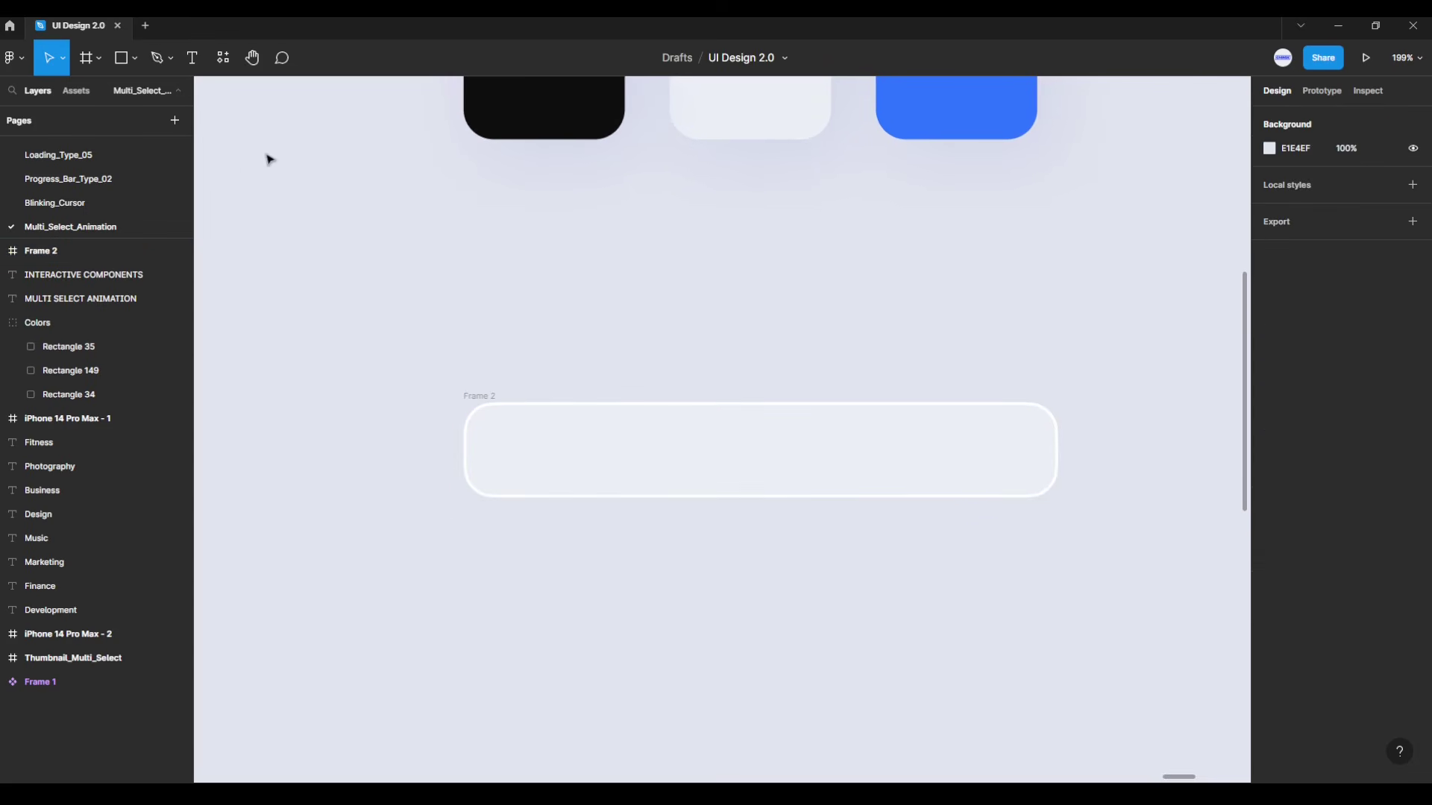
pyautogui.click(191, 58)
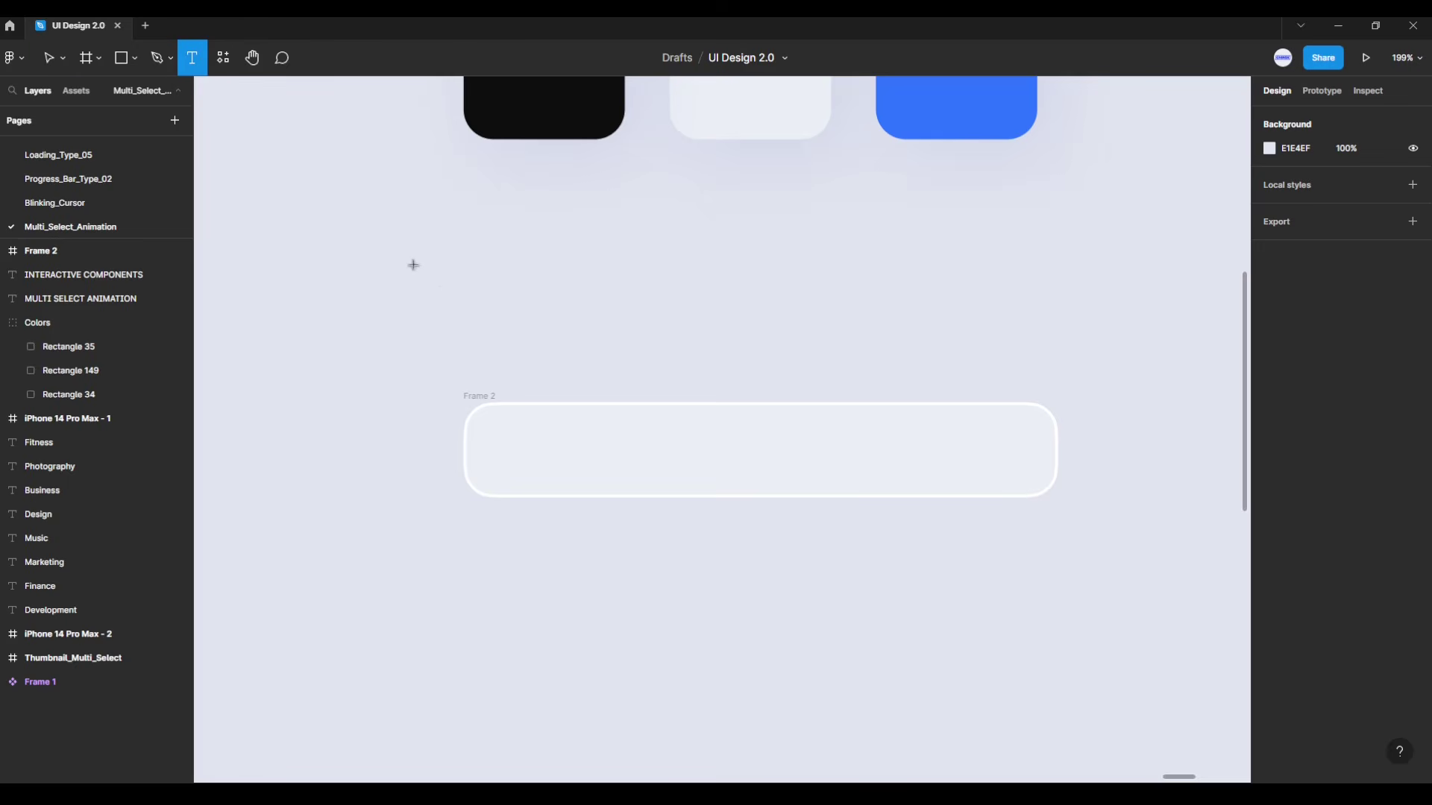
pyautogui.click(538, 335)
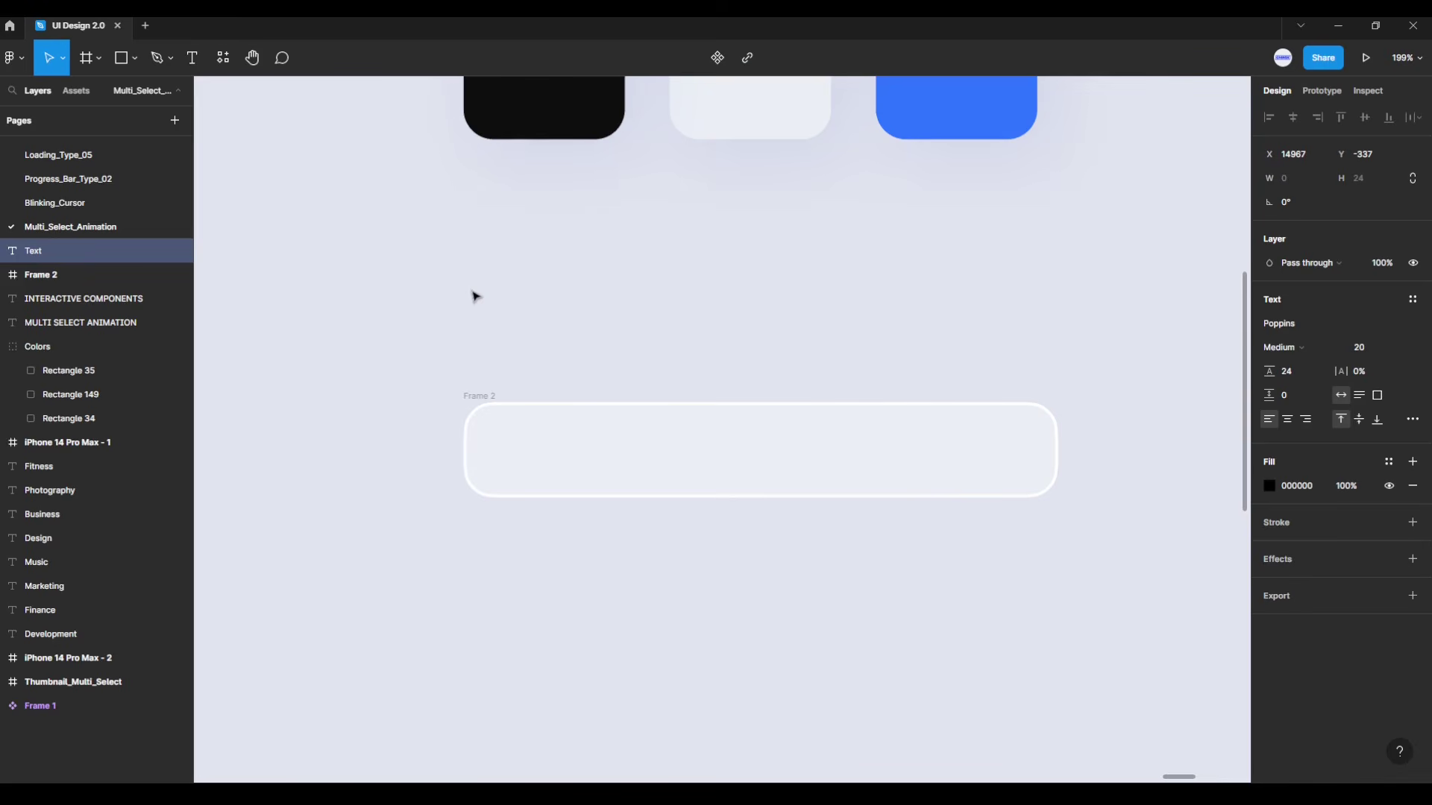
pyautogui.write('Deve')
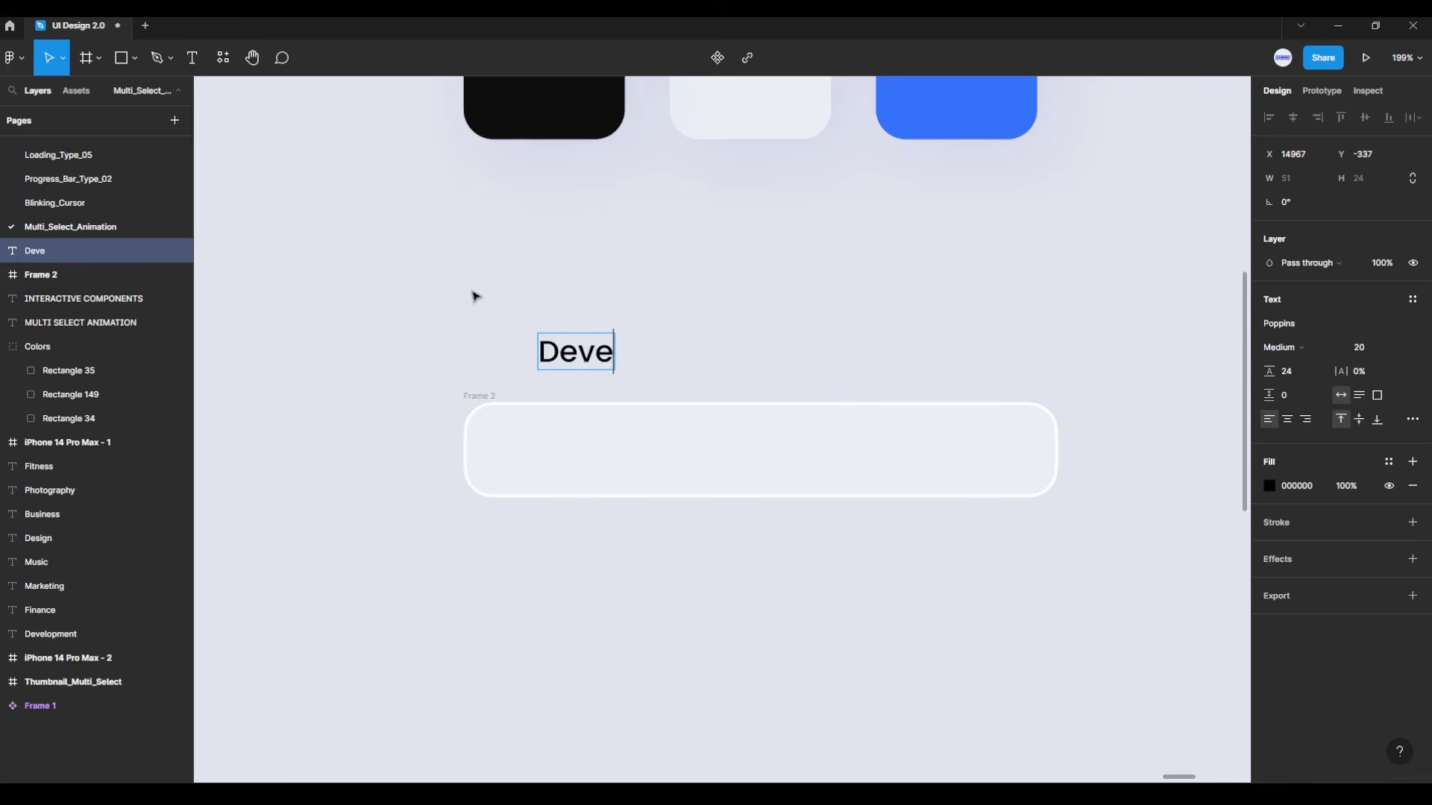
pyautogui.write('lopment')
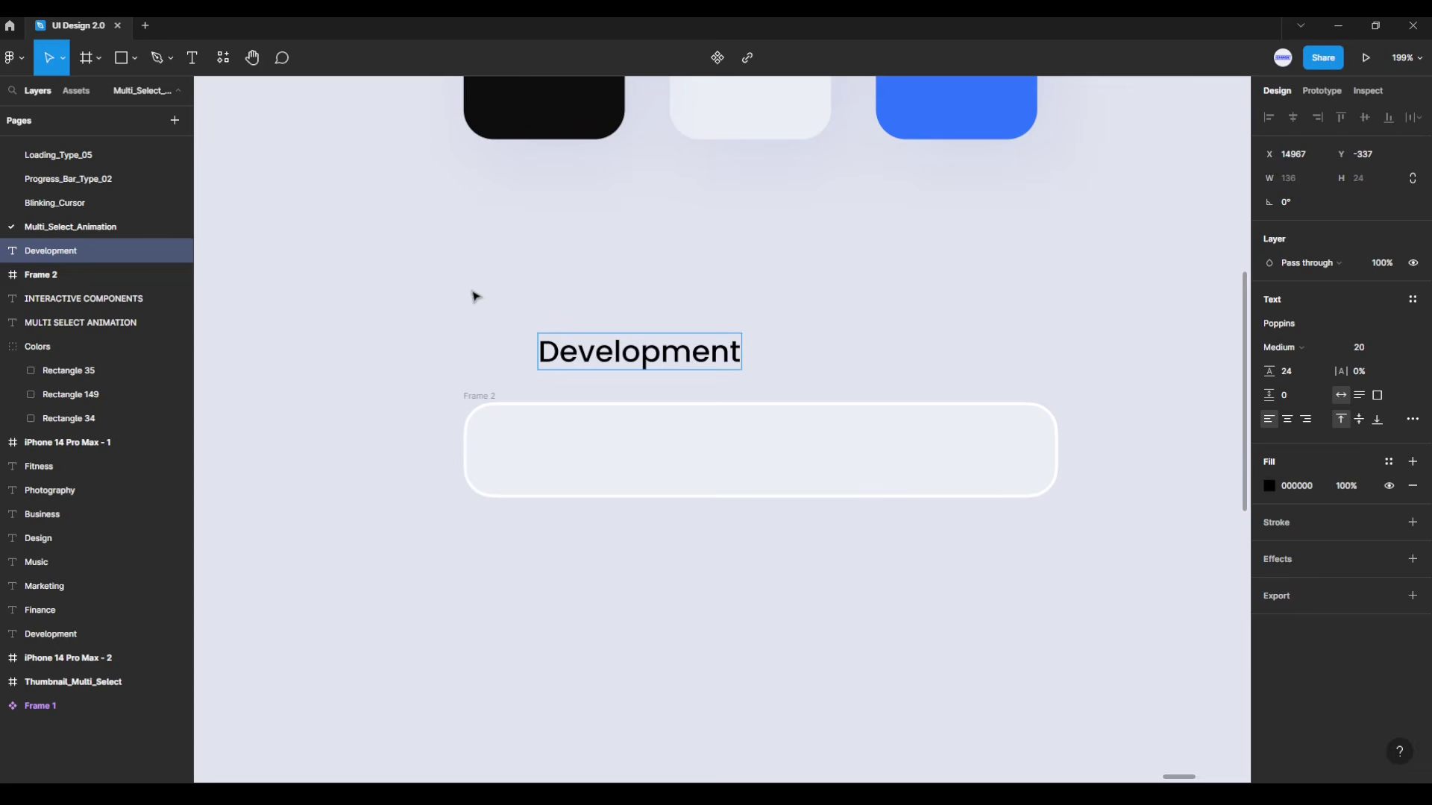
# Step: Centre-align the Development text and move it inside the rounded frame
pyautogui.press('Escape')
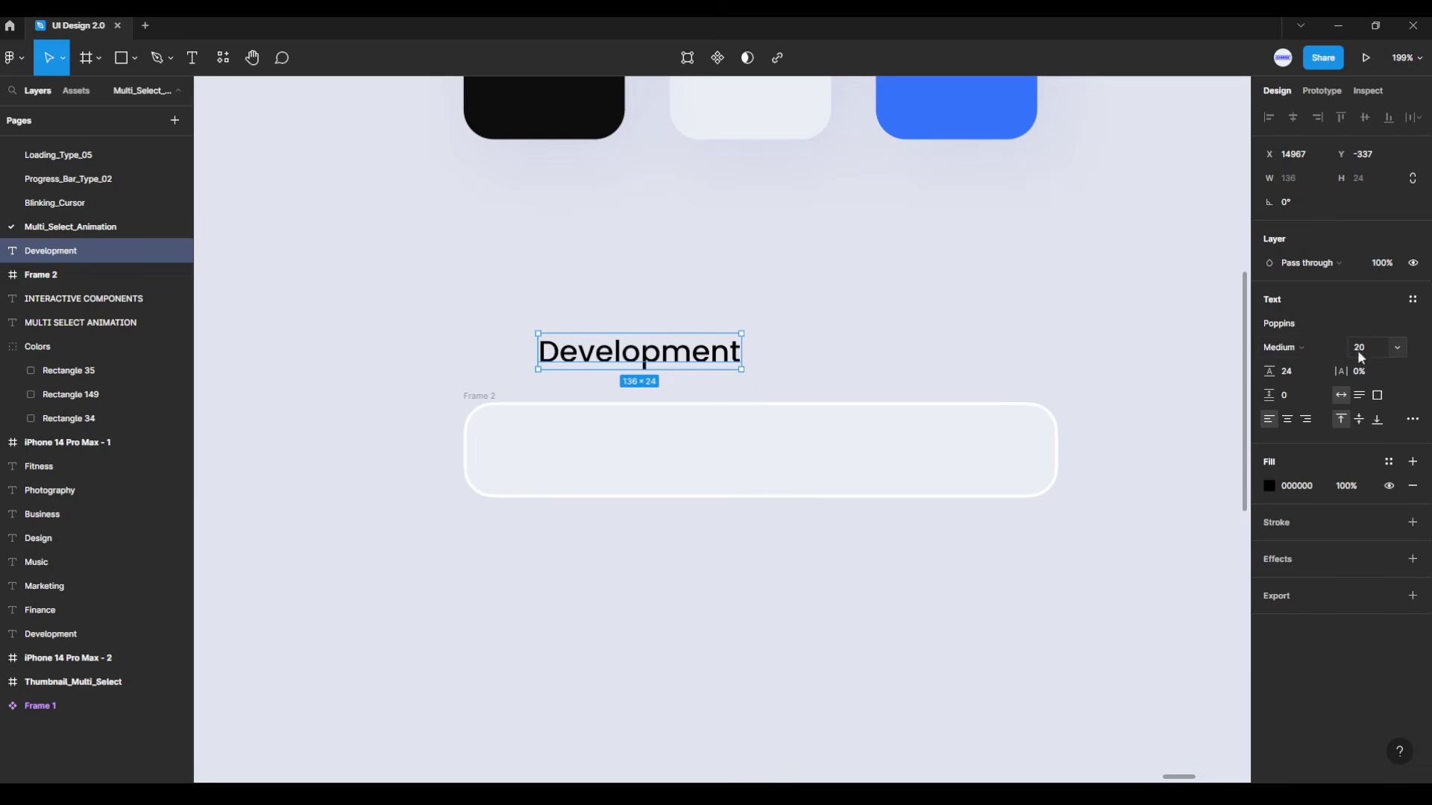
pyautogui.click(1288, 420)
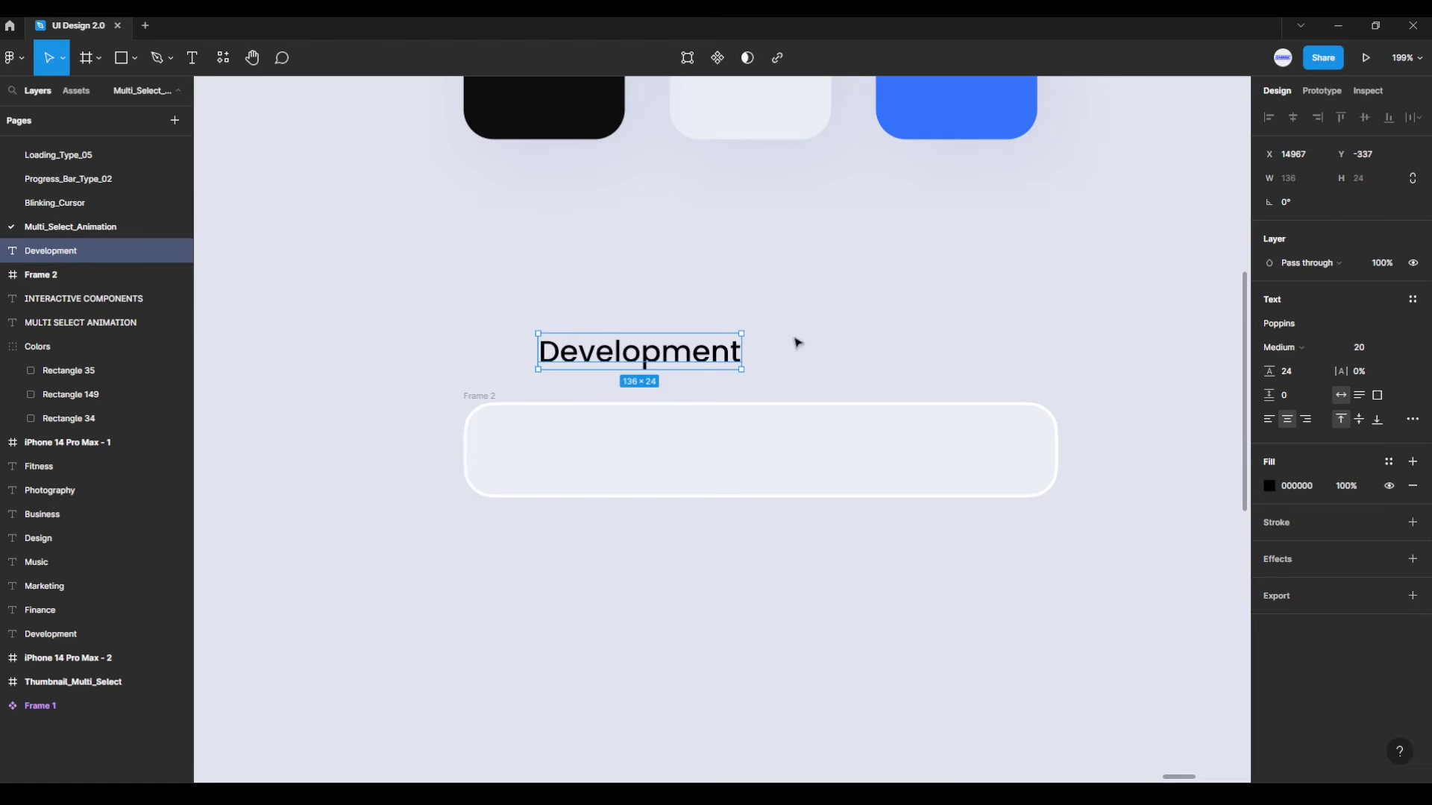
pyautogui.moveTo(701, 360); pyautogui.dragTo(762, 457)
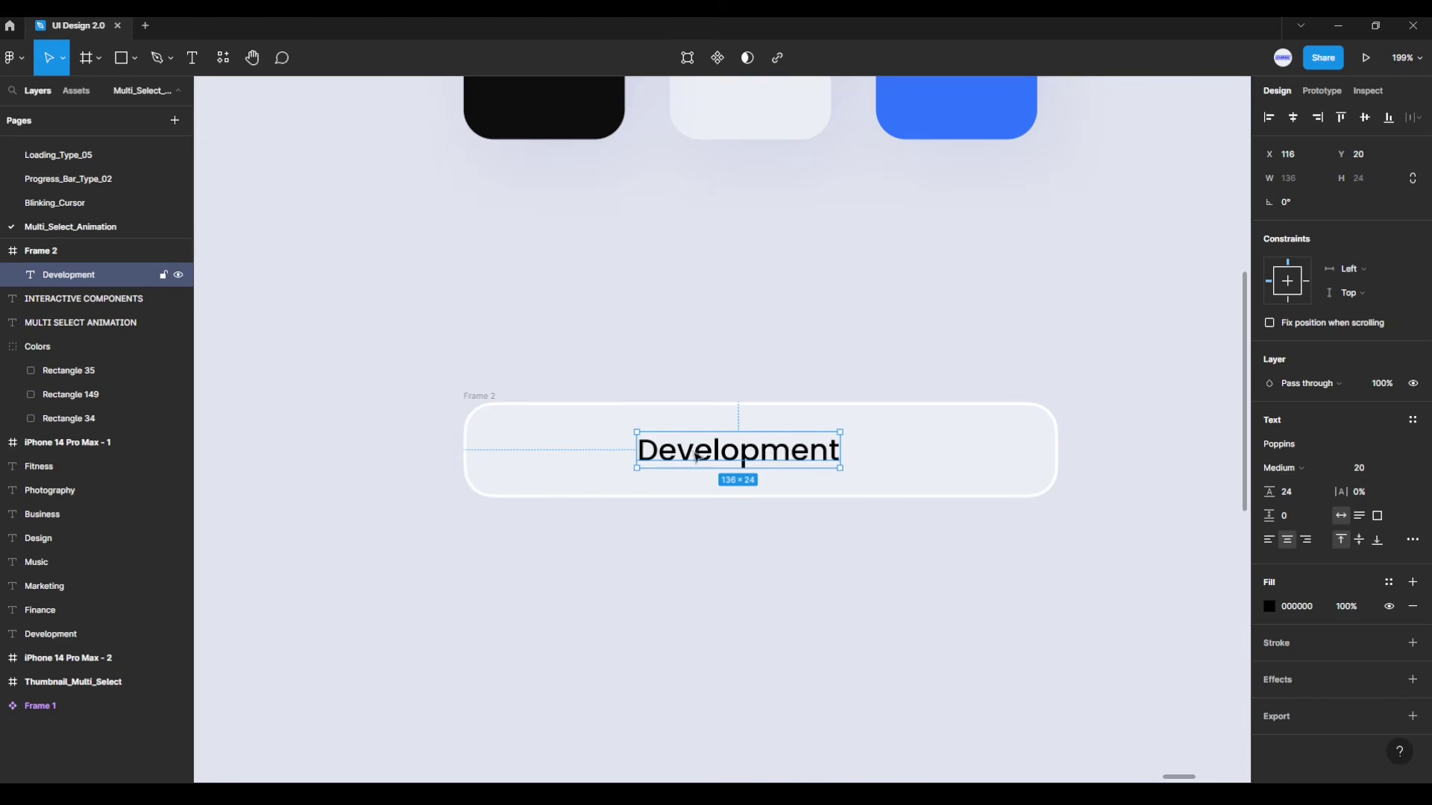
# Step: Centre the Development text horizontally and vertically within the rounded frame
pyautogui.click(49, 254)
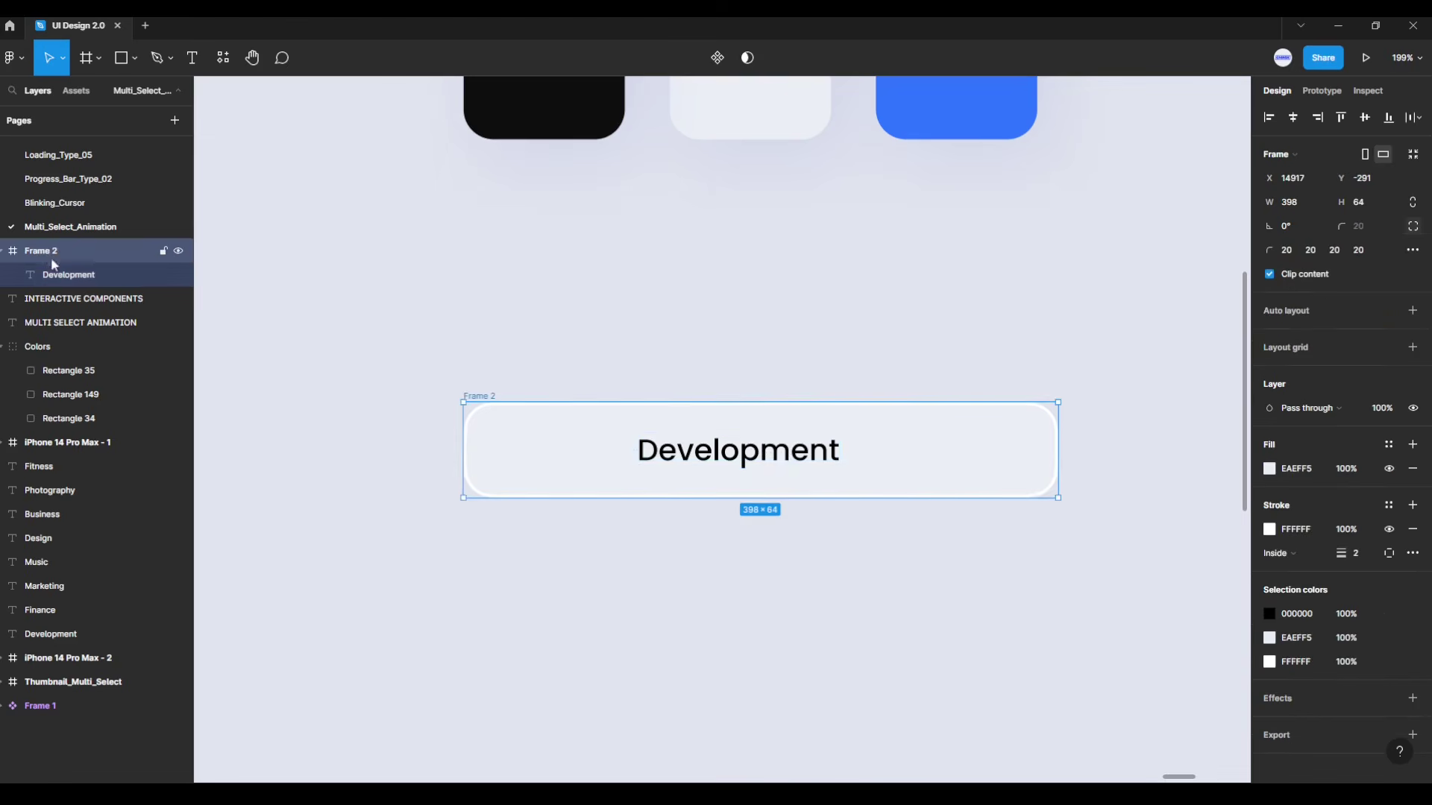
pyautogui.click(60, 279)
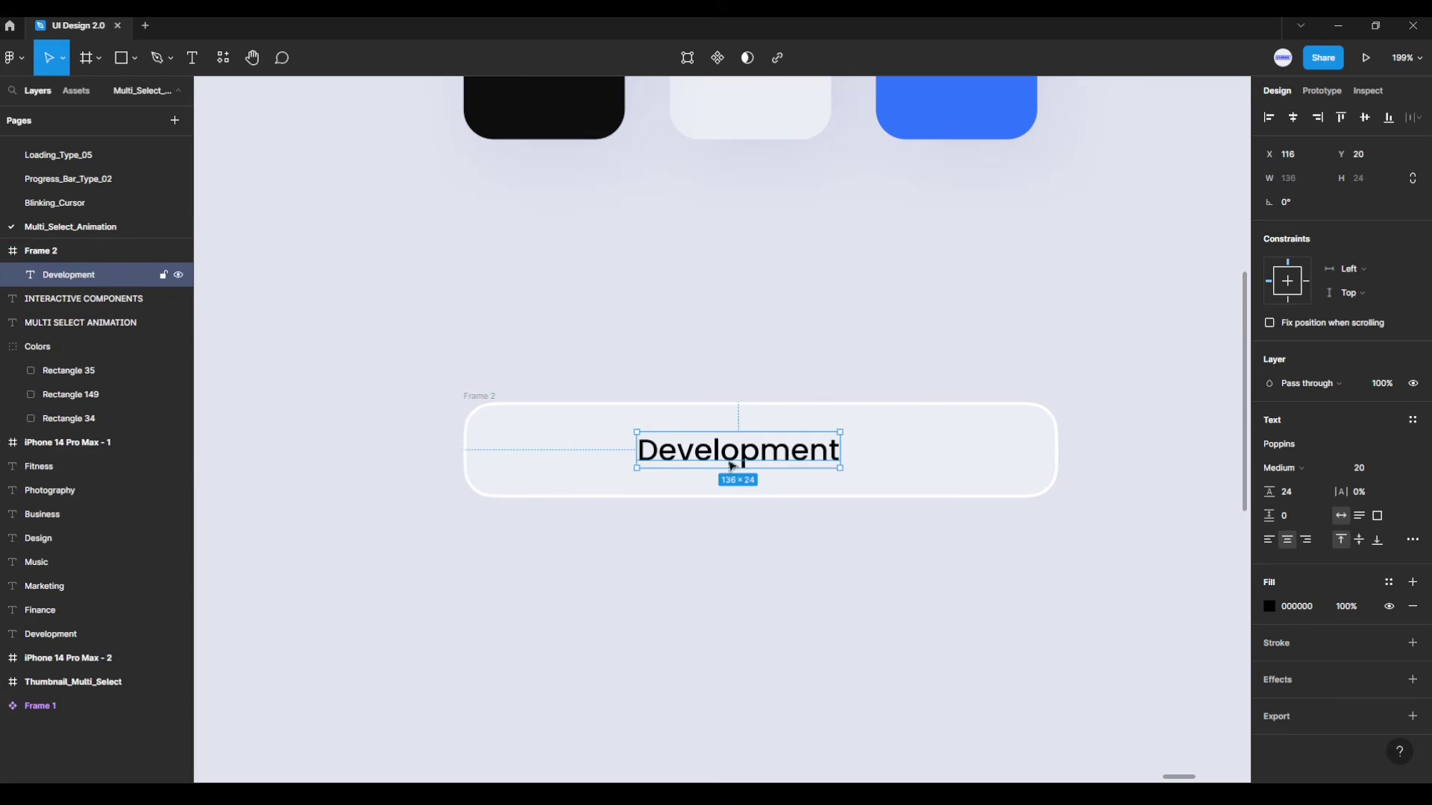
pyautogui.click(1293, 121)
pyautogui.click(1371, 119)
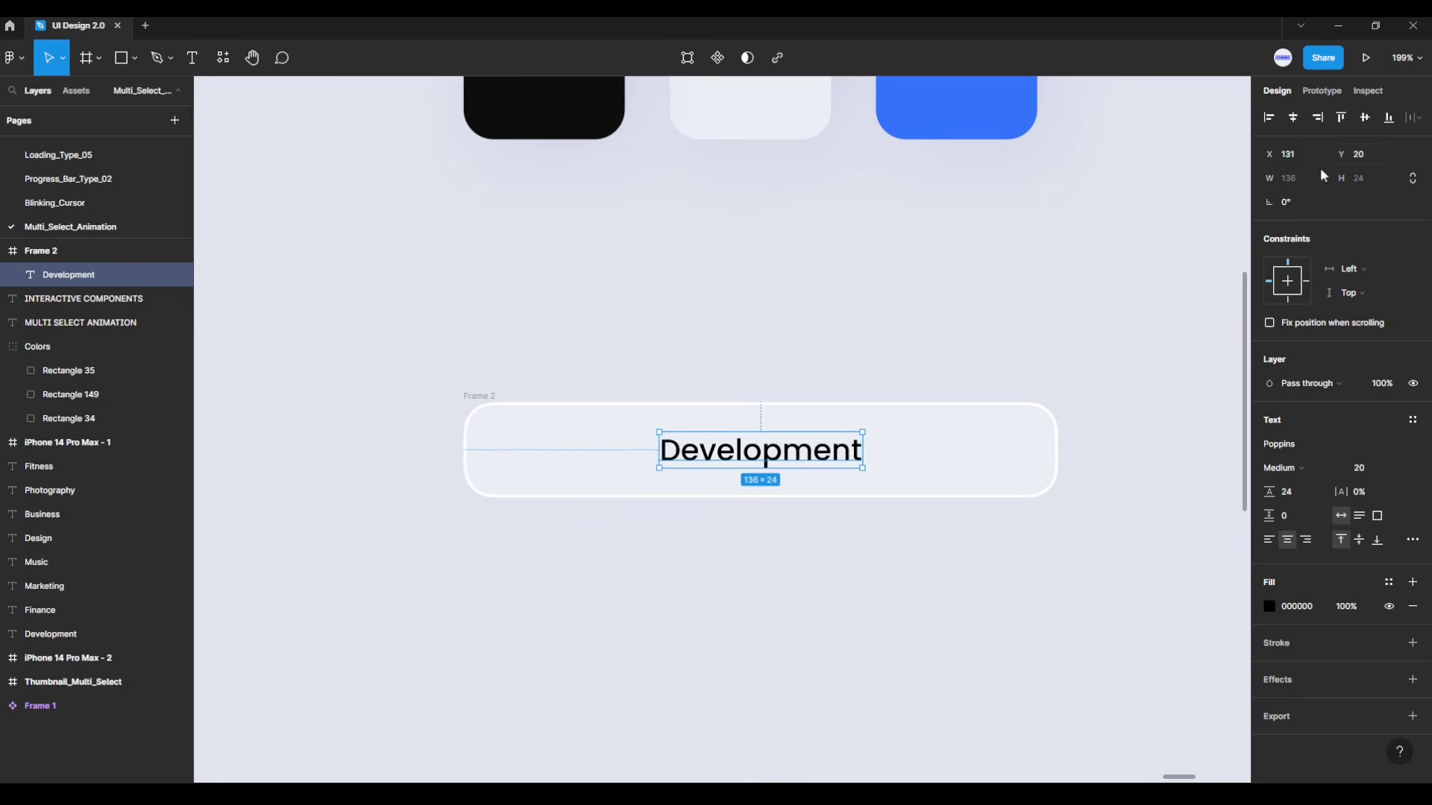
pyautogui.click(1056, 318)
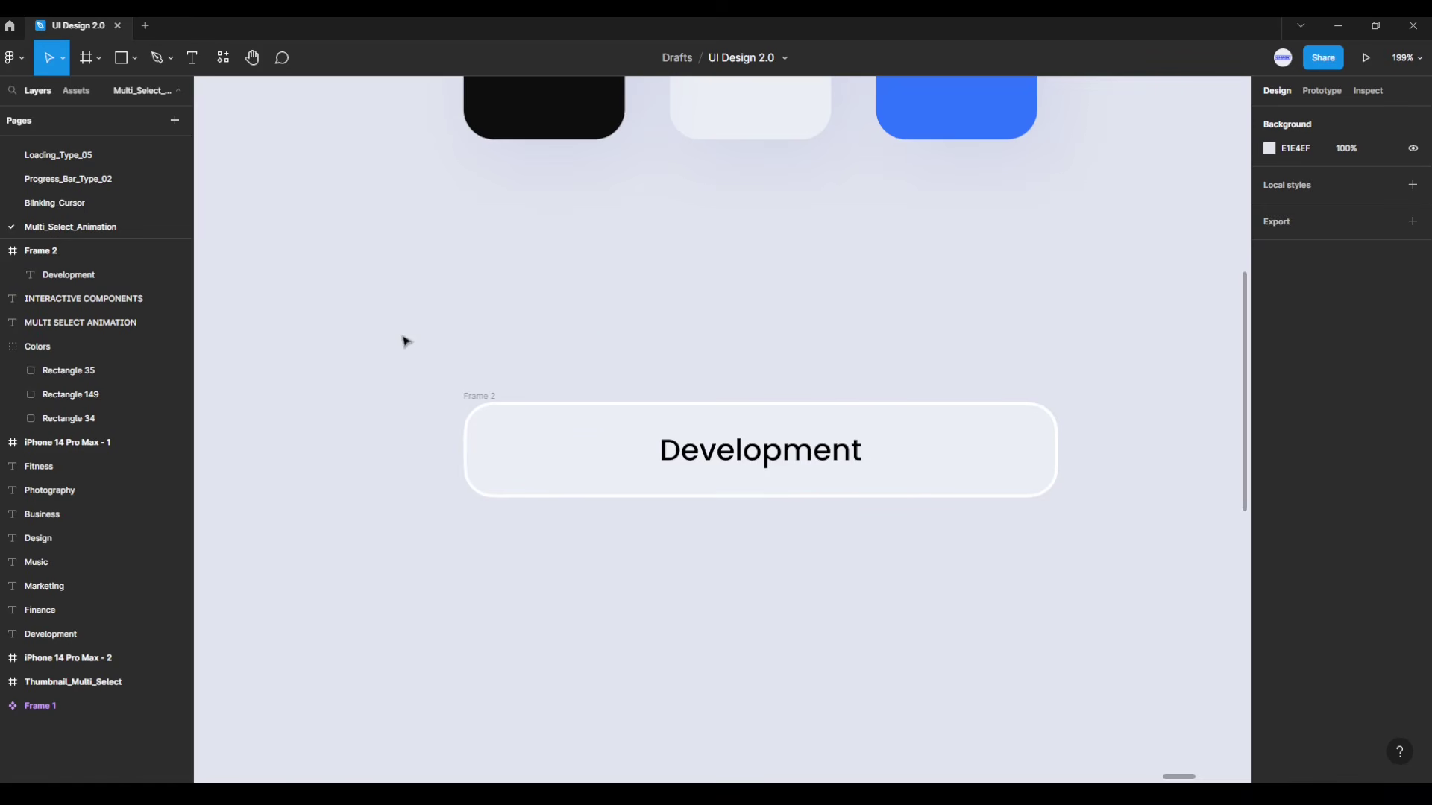
# Step: Convert the rounded Development frame into a component and give it a variant property with a second variant
pyautogui.moveTo(401, 335); pyautogui.dragTo(1166, 580)
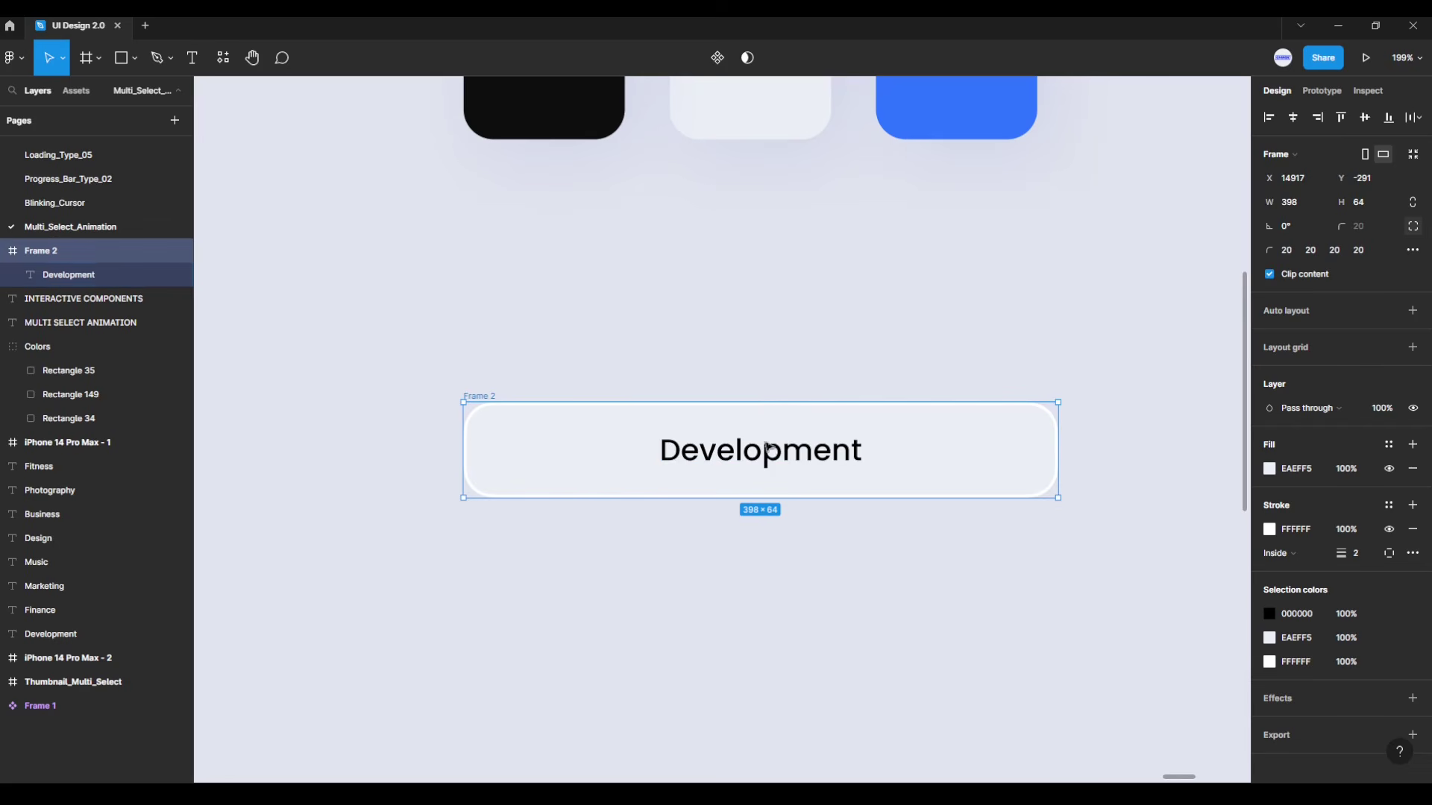
pyautogui.click(717, 58)
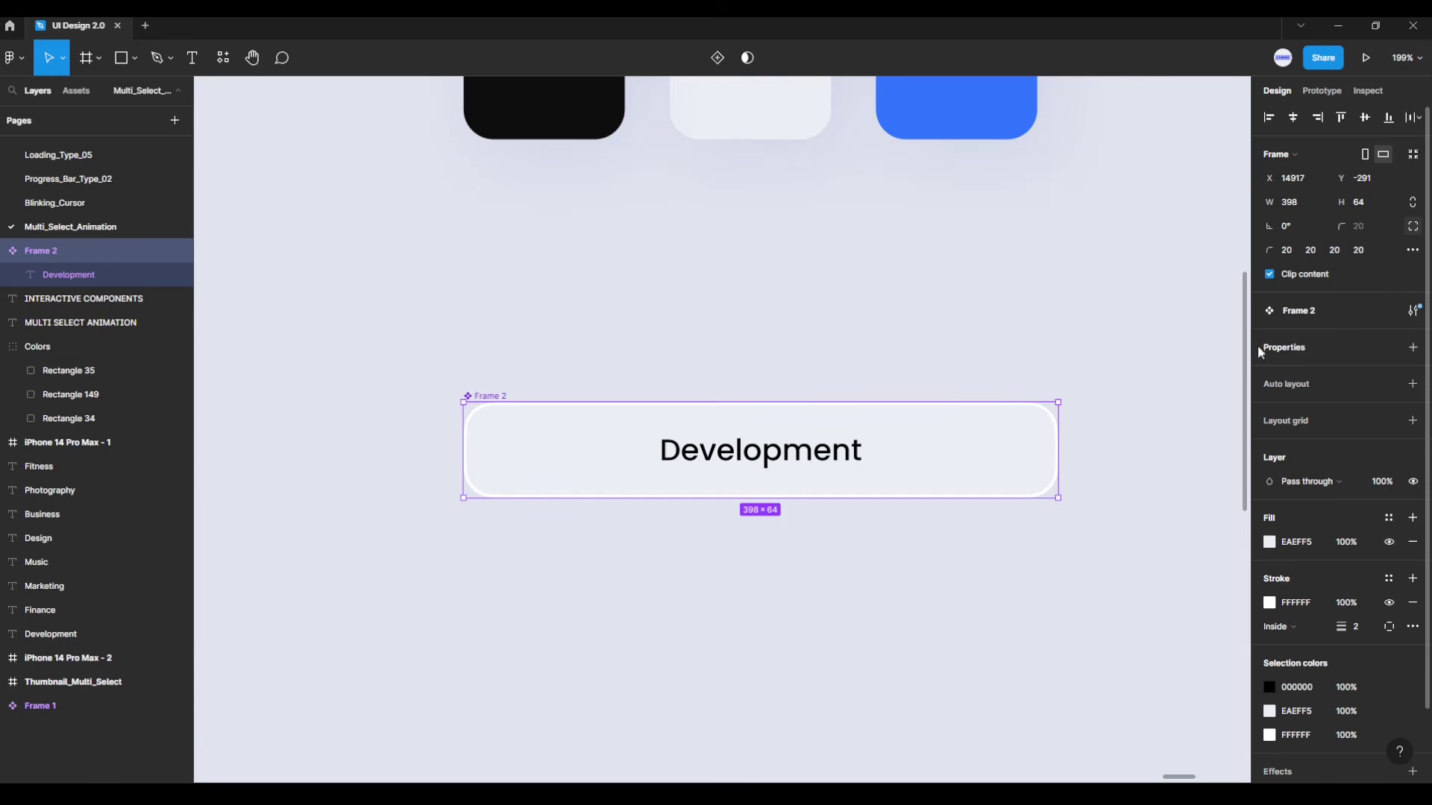
pyautogui.click(1414, 348)
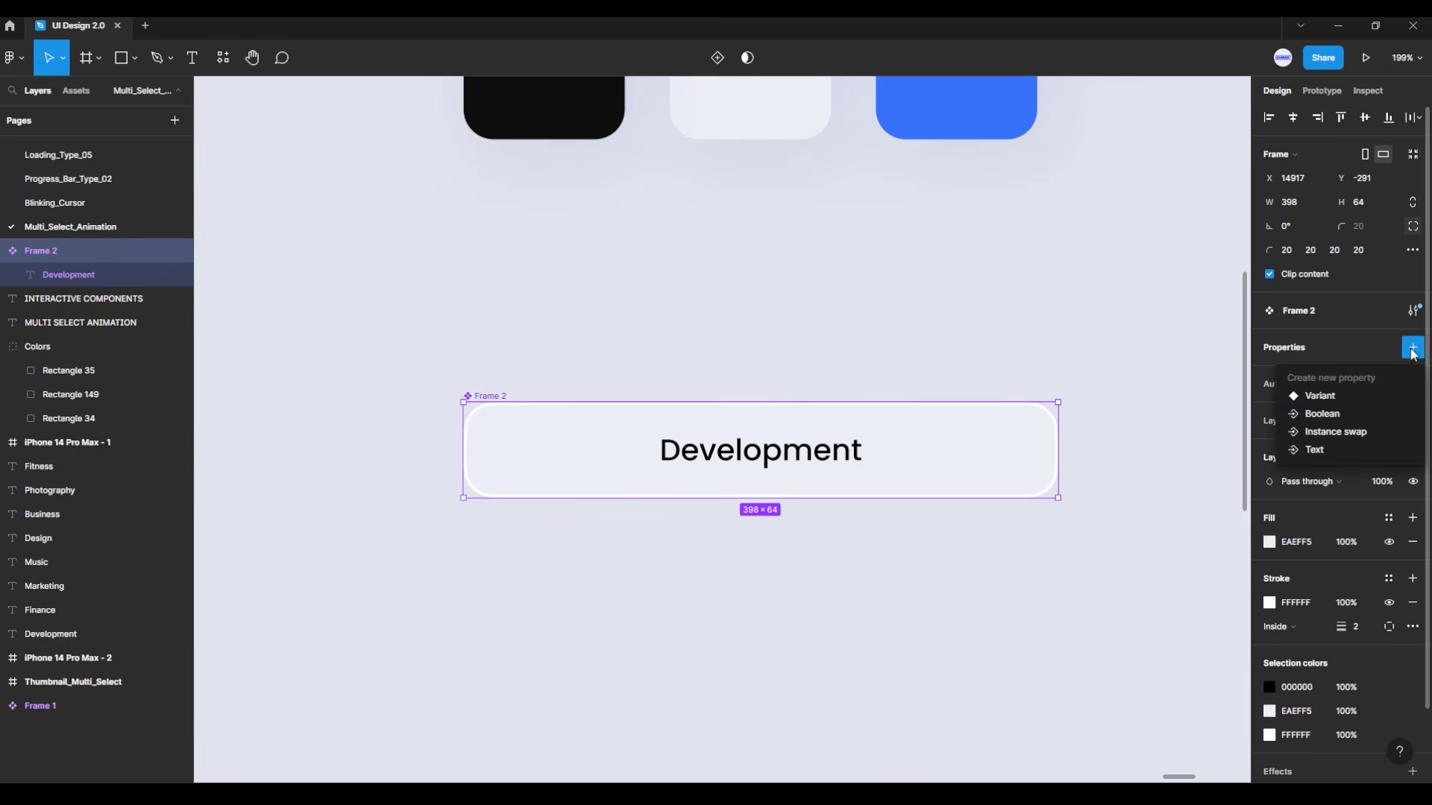
pyautogui.click(1314, 405)
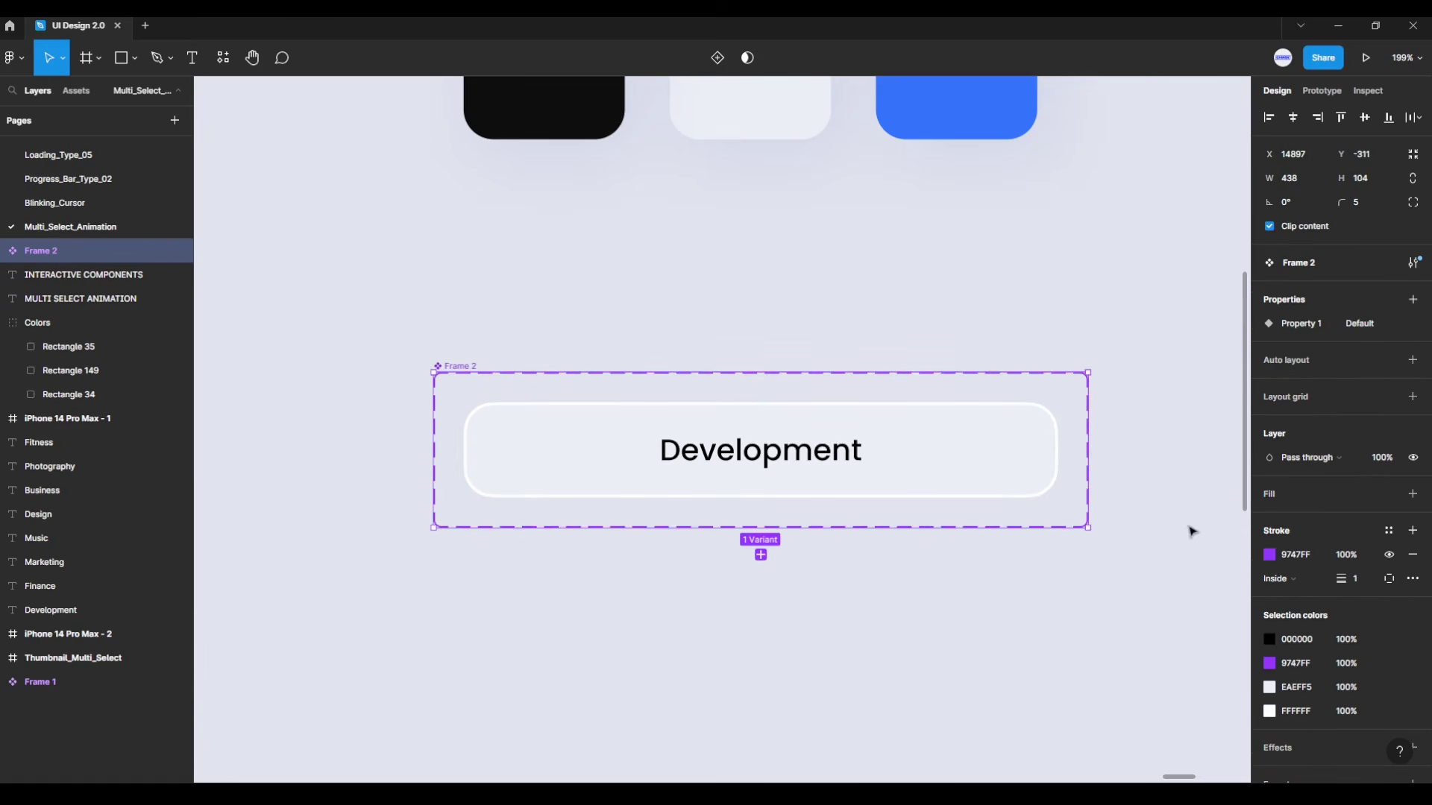
pyautogui.click(760, 556)
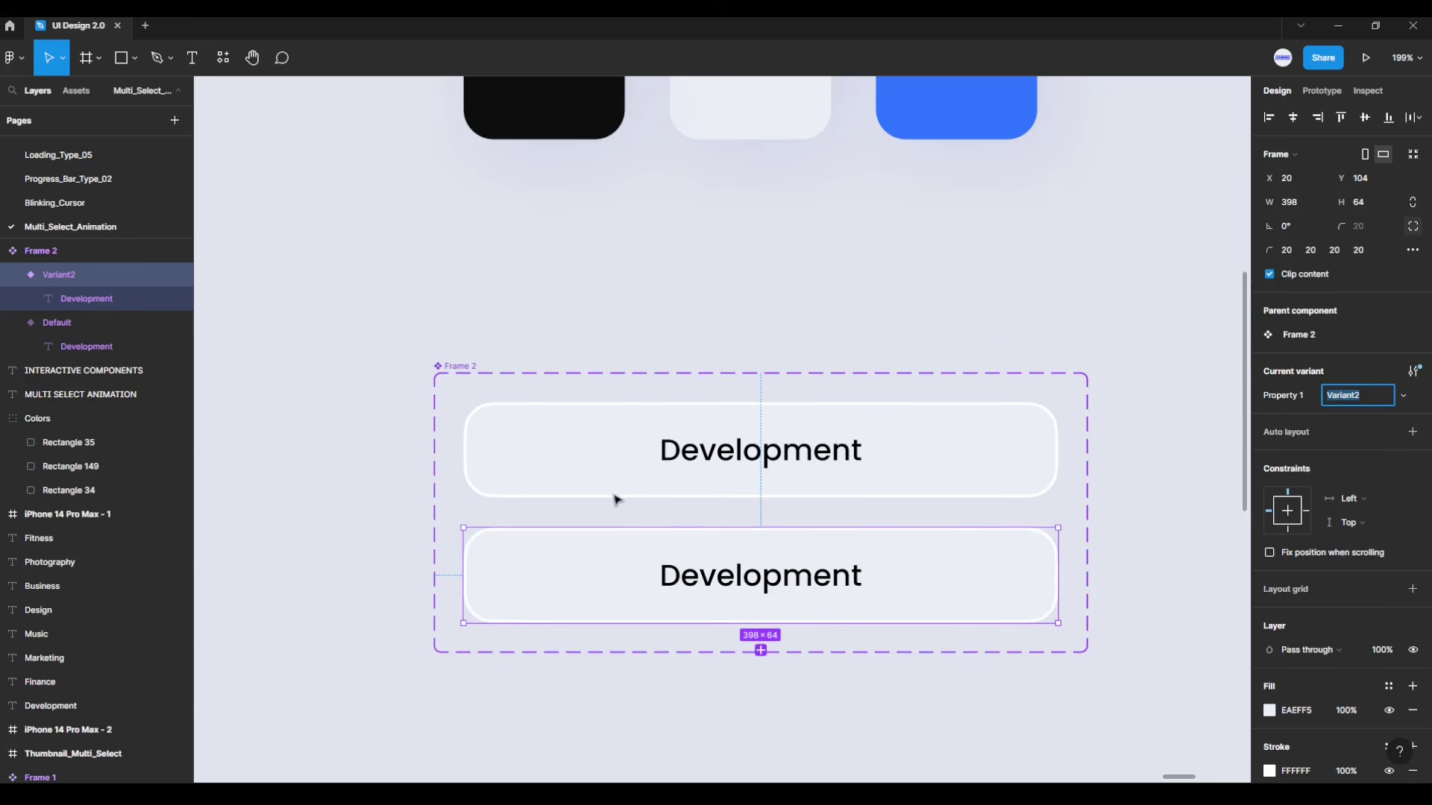
pyautogui.click(356, 416)
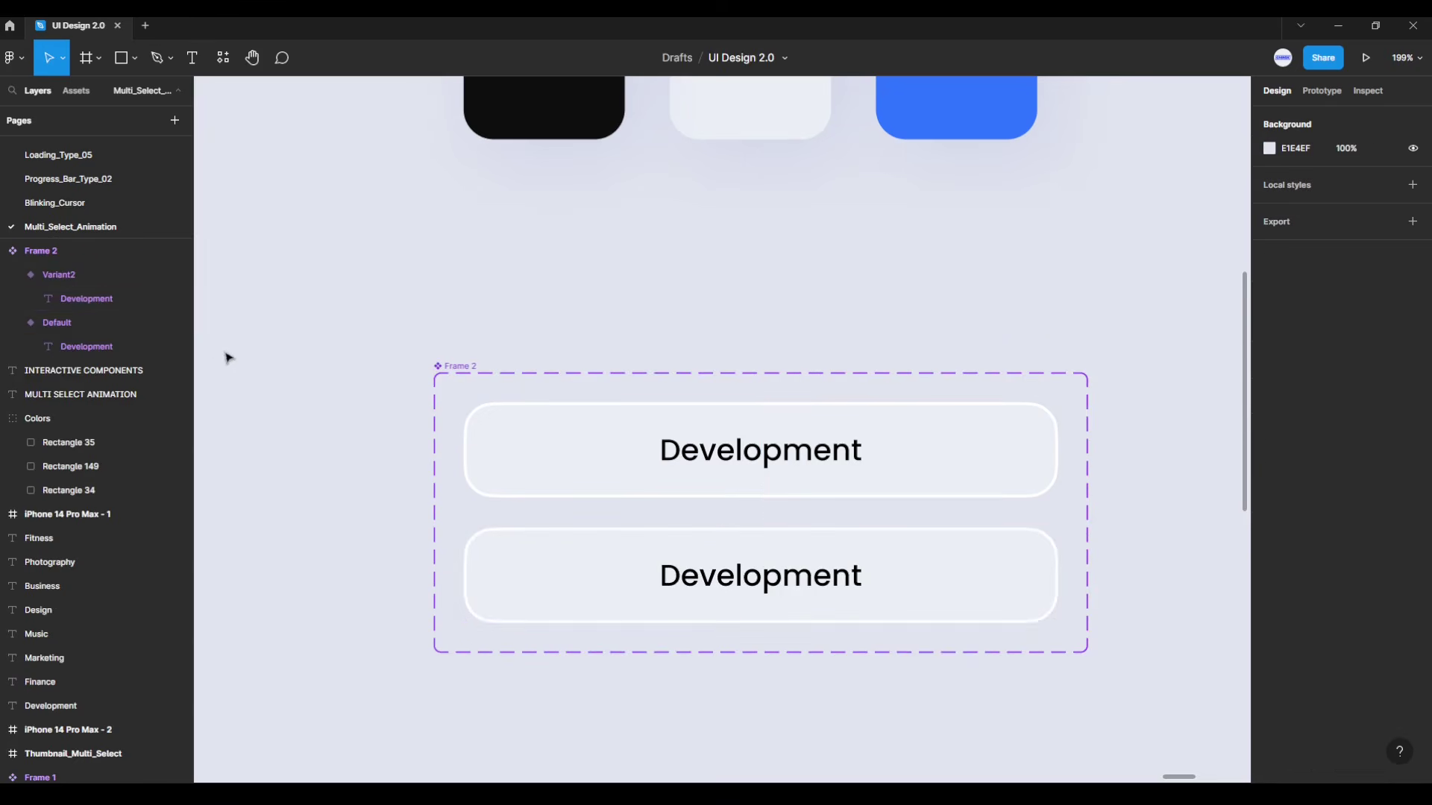
# Step: Examine the Default and Variant2 layers to see which of the two buttons each one represents
pyautogui.click(71, 274)
pyautogui.click(50, 324)
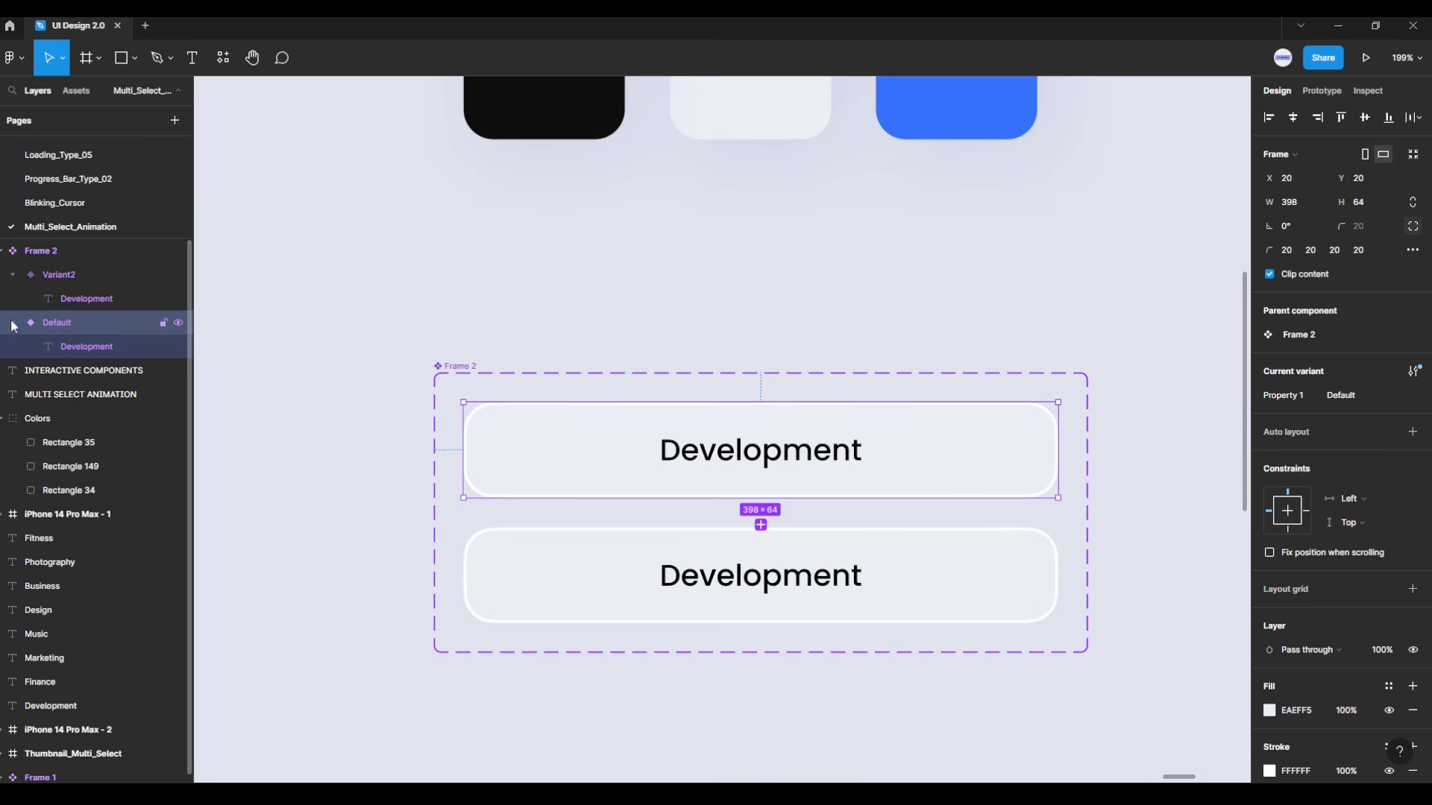
pyautogui.click(12, 323)
pyautogui.click(14, 275)
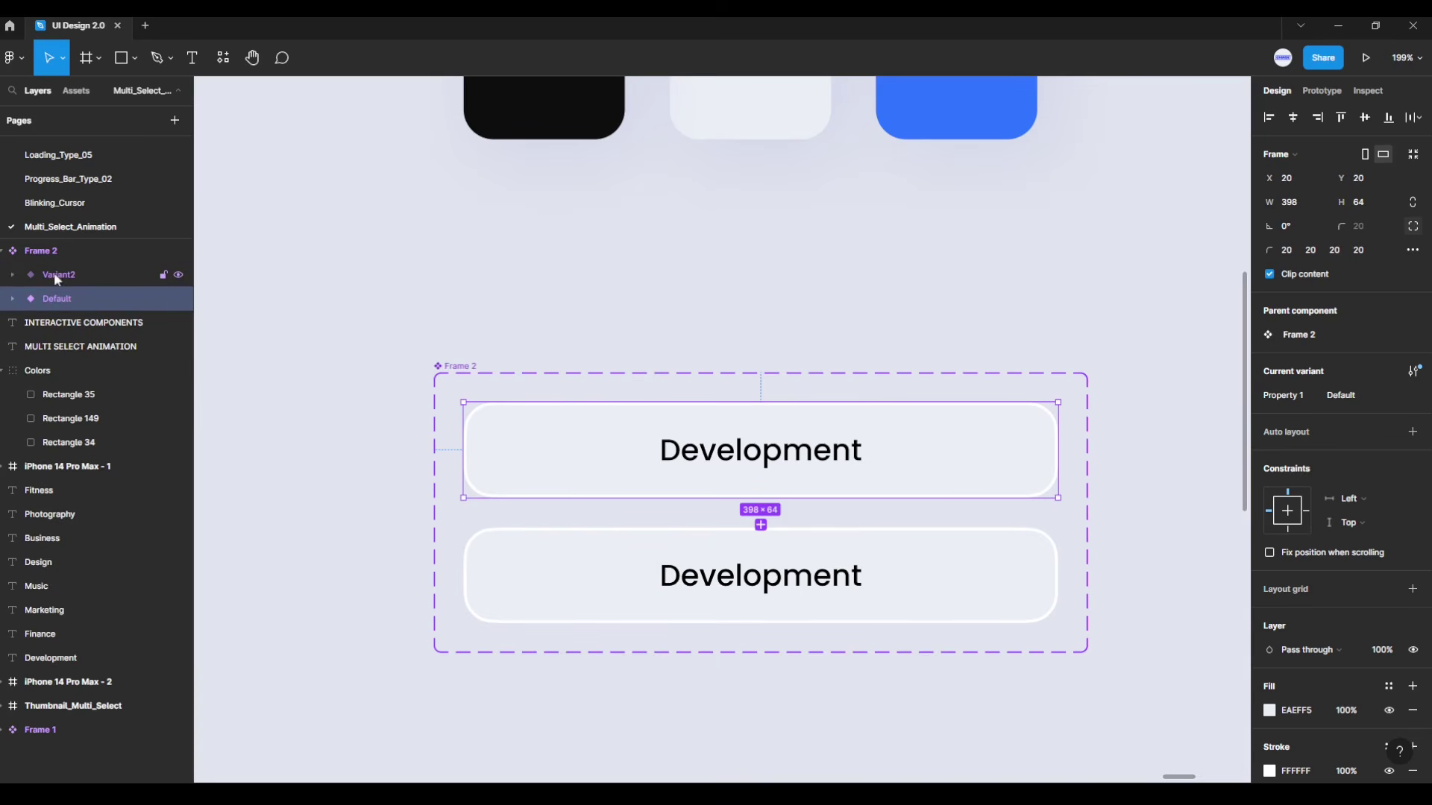
pyautogui.click(54, 276)
pyautogui.click(59, 296)
pyautogui.click(60, 275)
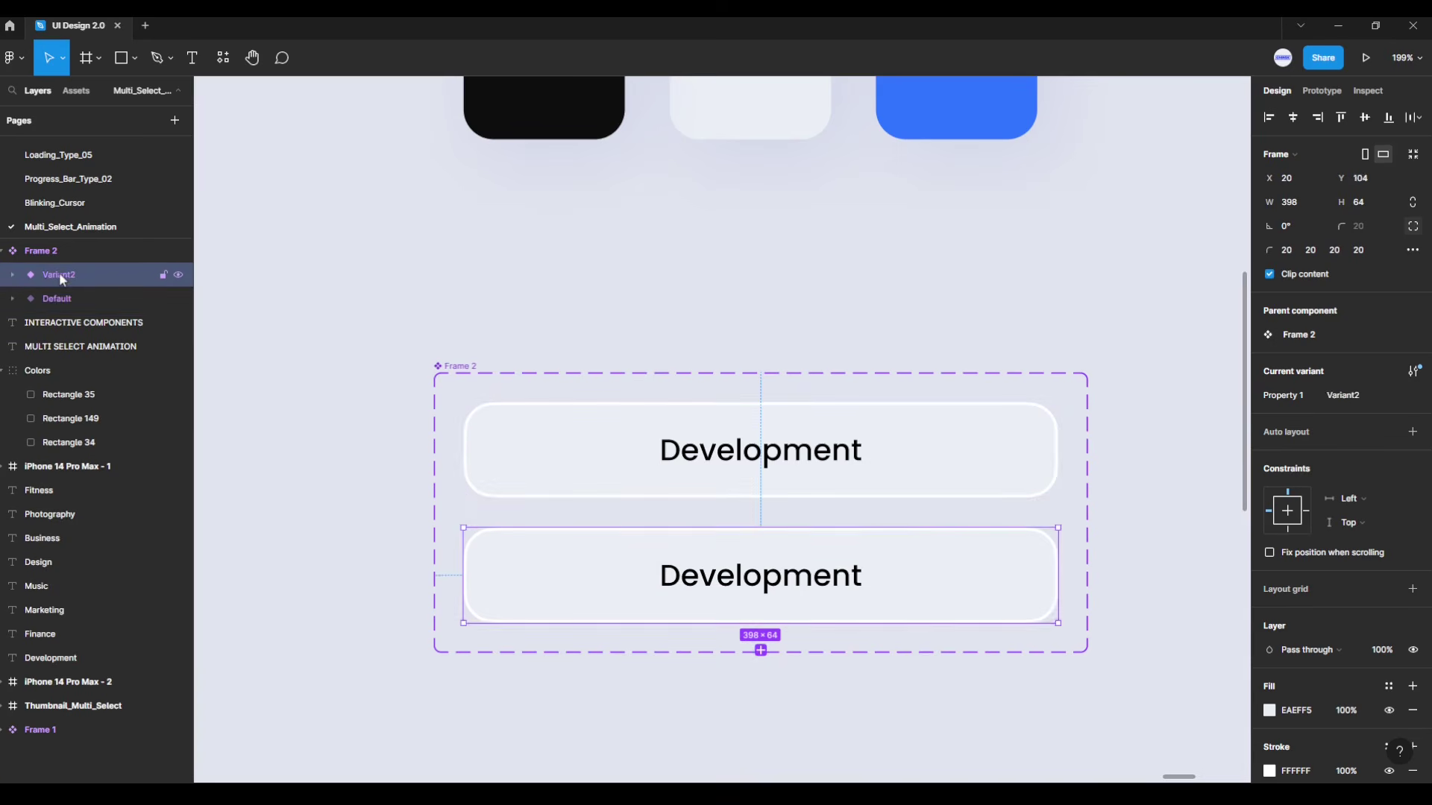
pyautogui.click(62, 296)
pyautogui.click(48, 275)
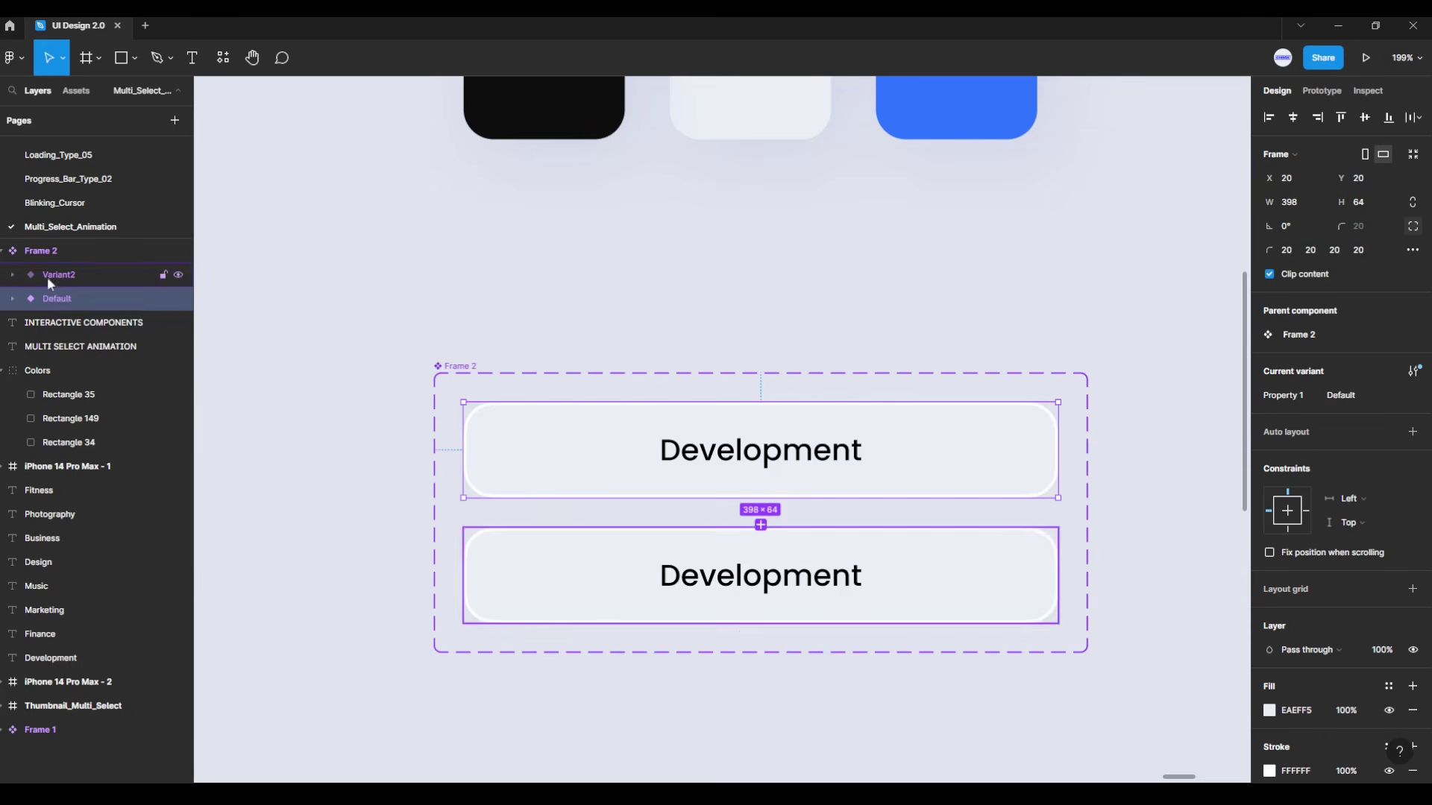
# Step: Fill the Variant2 button with the blue 2F75FF sampled from the blue colour swatch
pyautogui.click(12, 275)
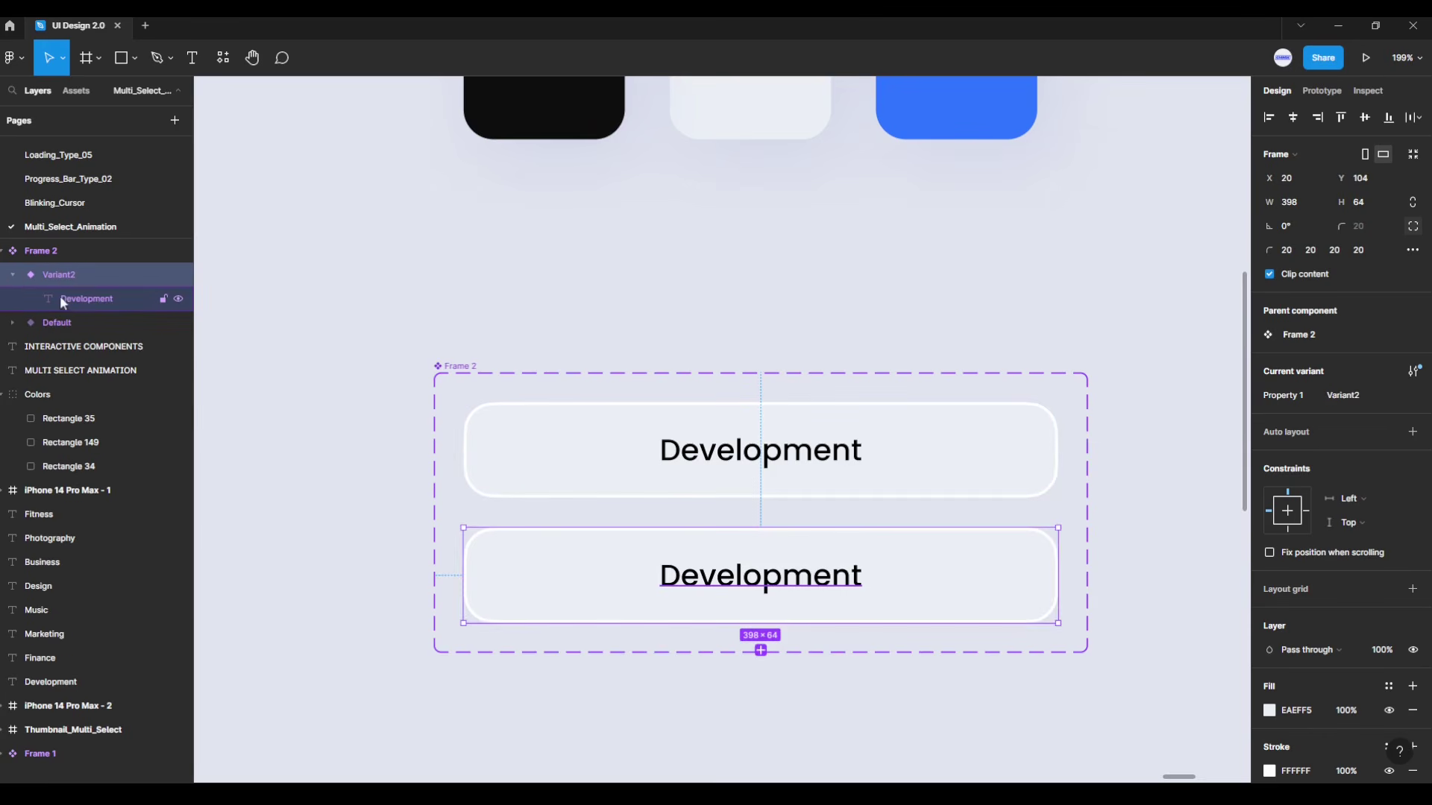
pyautogui.click(78, 299)
pyautogui.click(66, 276)
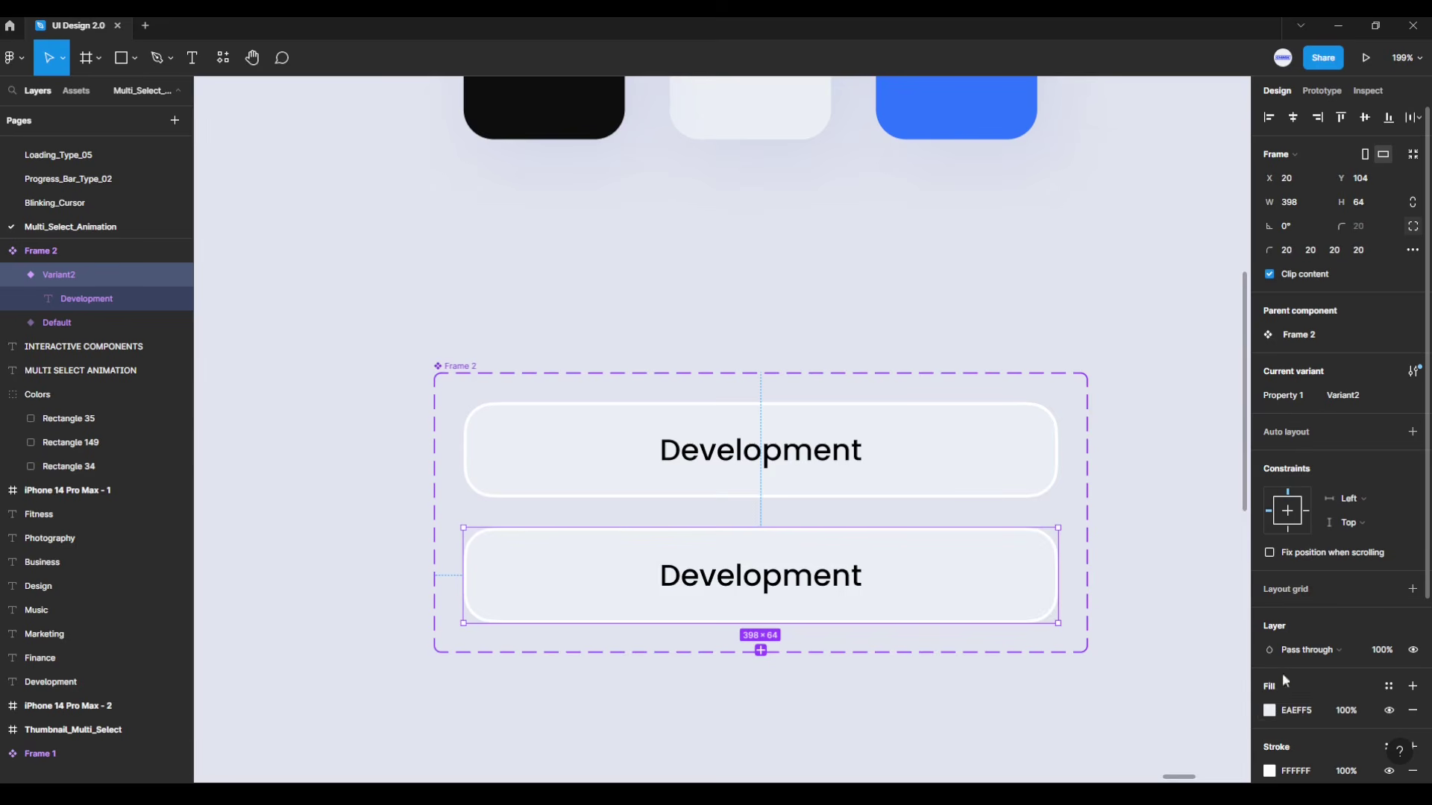
pyautogui.click(1270, 711)
pyautogui.click(1092, 615)
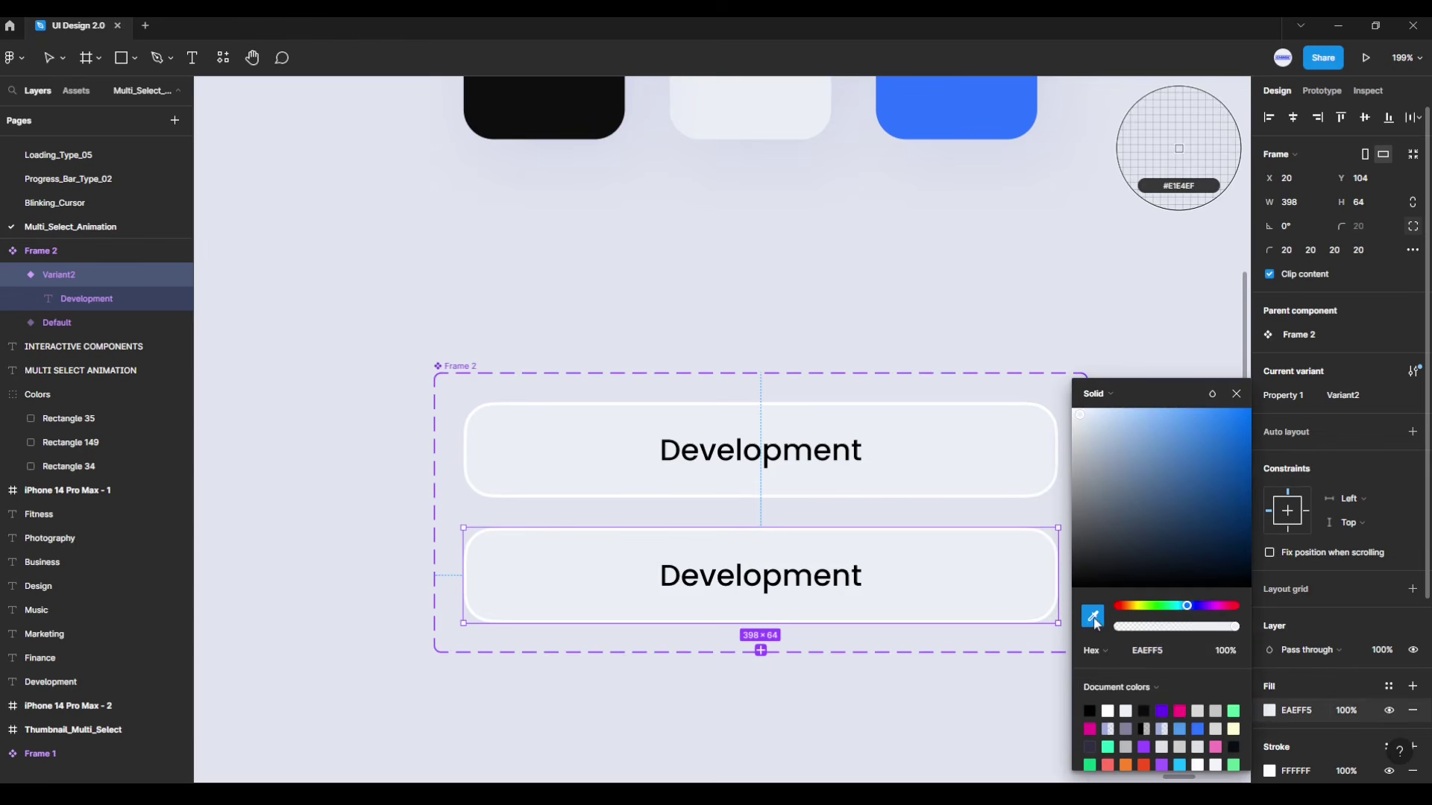
pyautogui.click(974, 95)
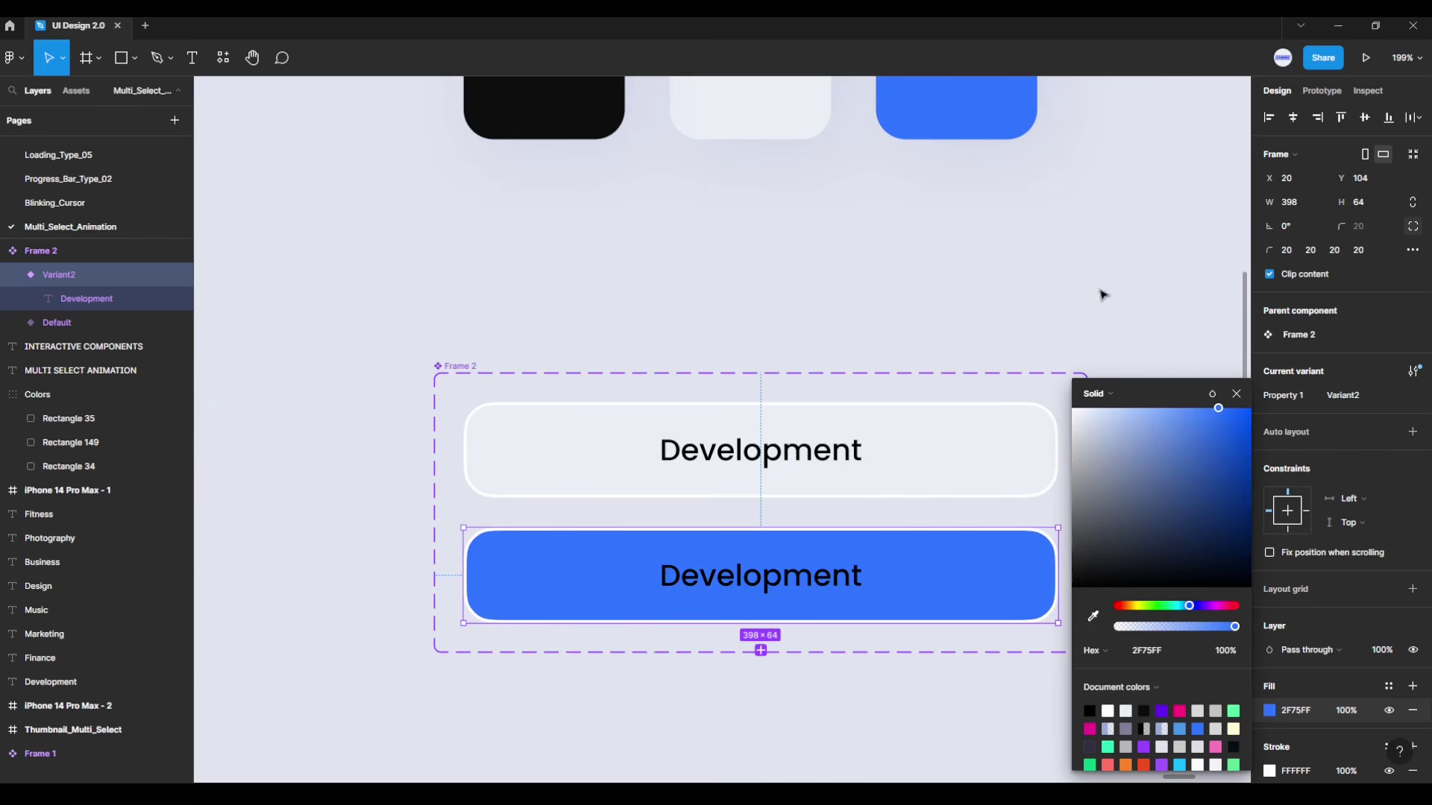
pyautogui.click(1237, 395)
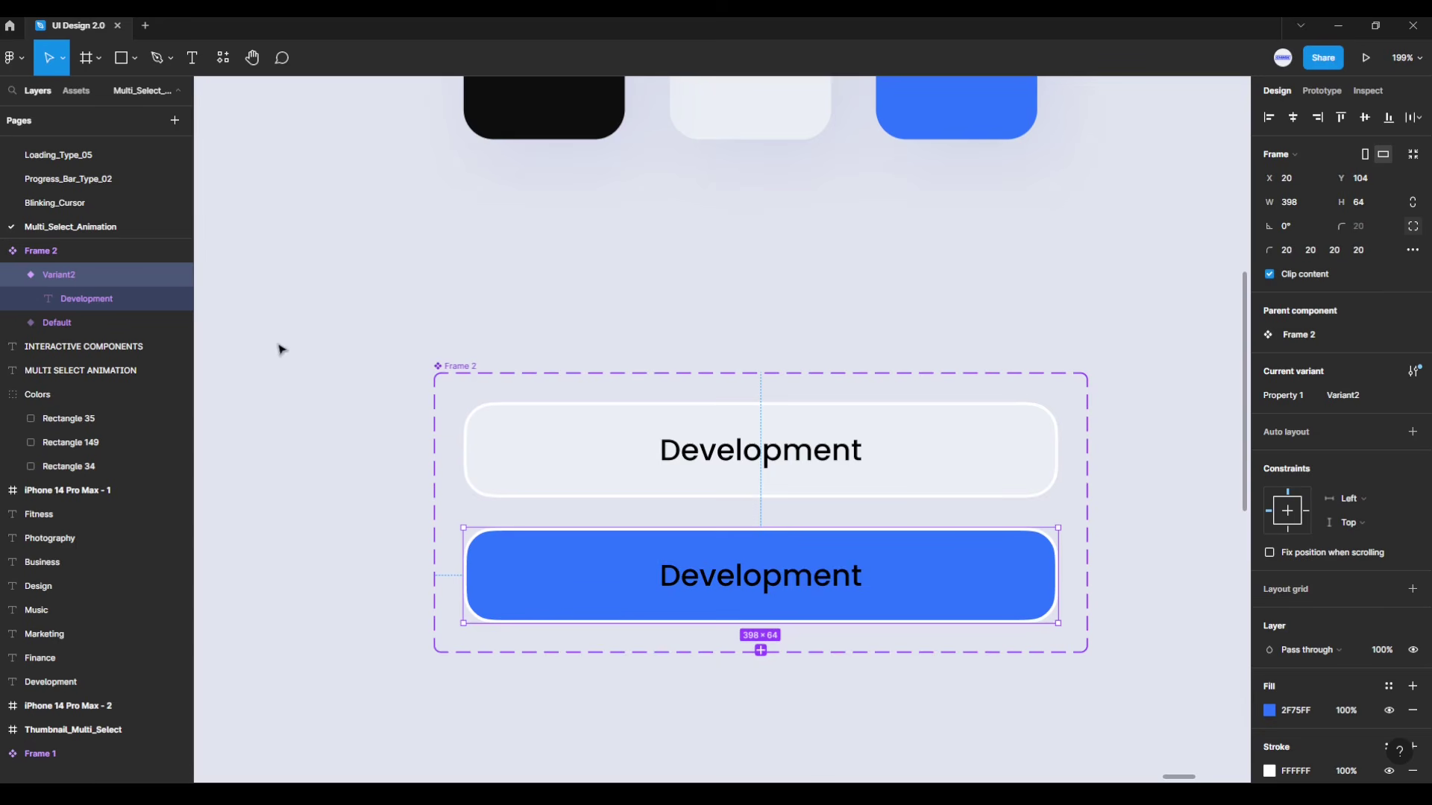
# Step: Change the fill of the Development text in Variant2 to white FFFFFF
pyautogui.click(103, 304)
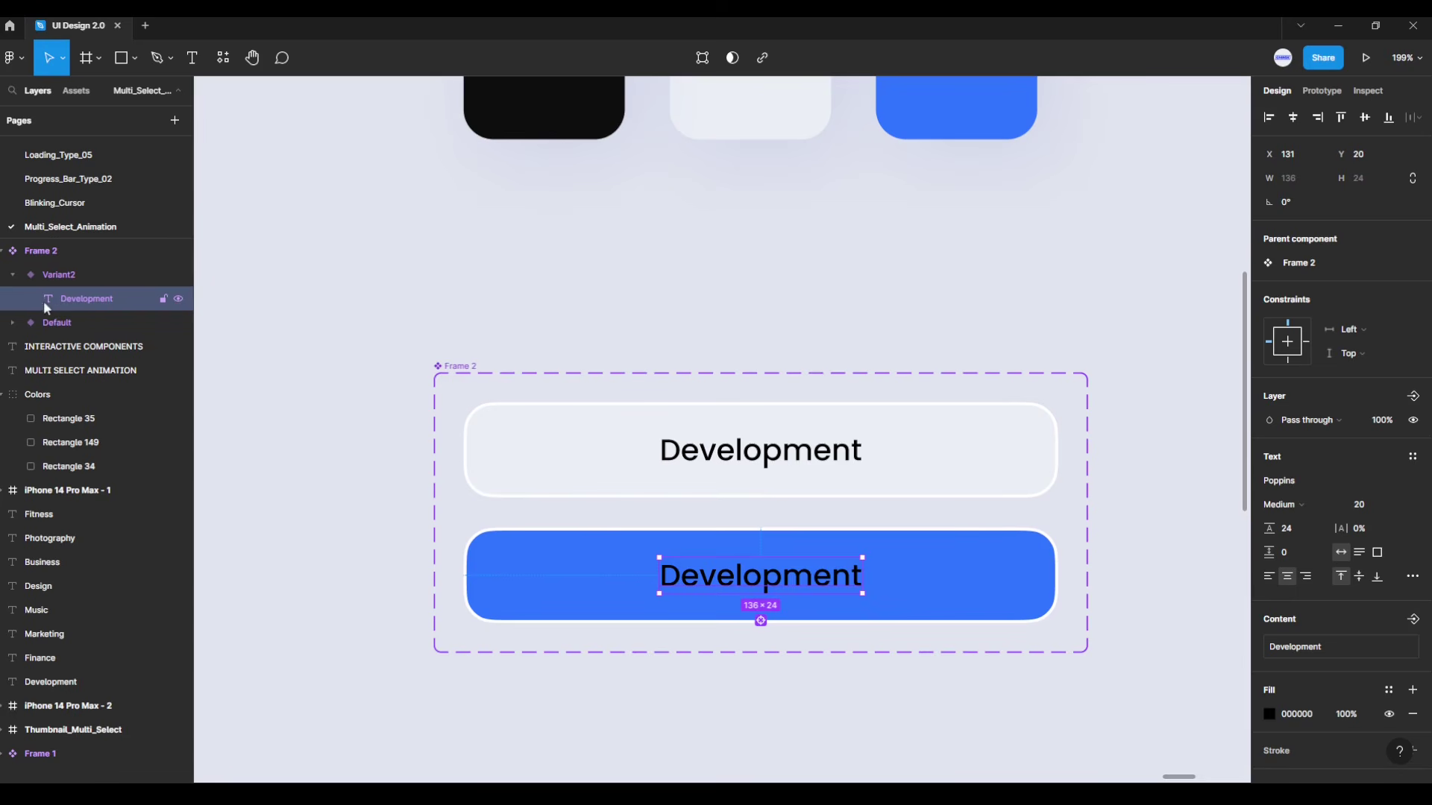
pyautogui.click(1267, 712)
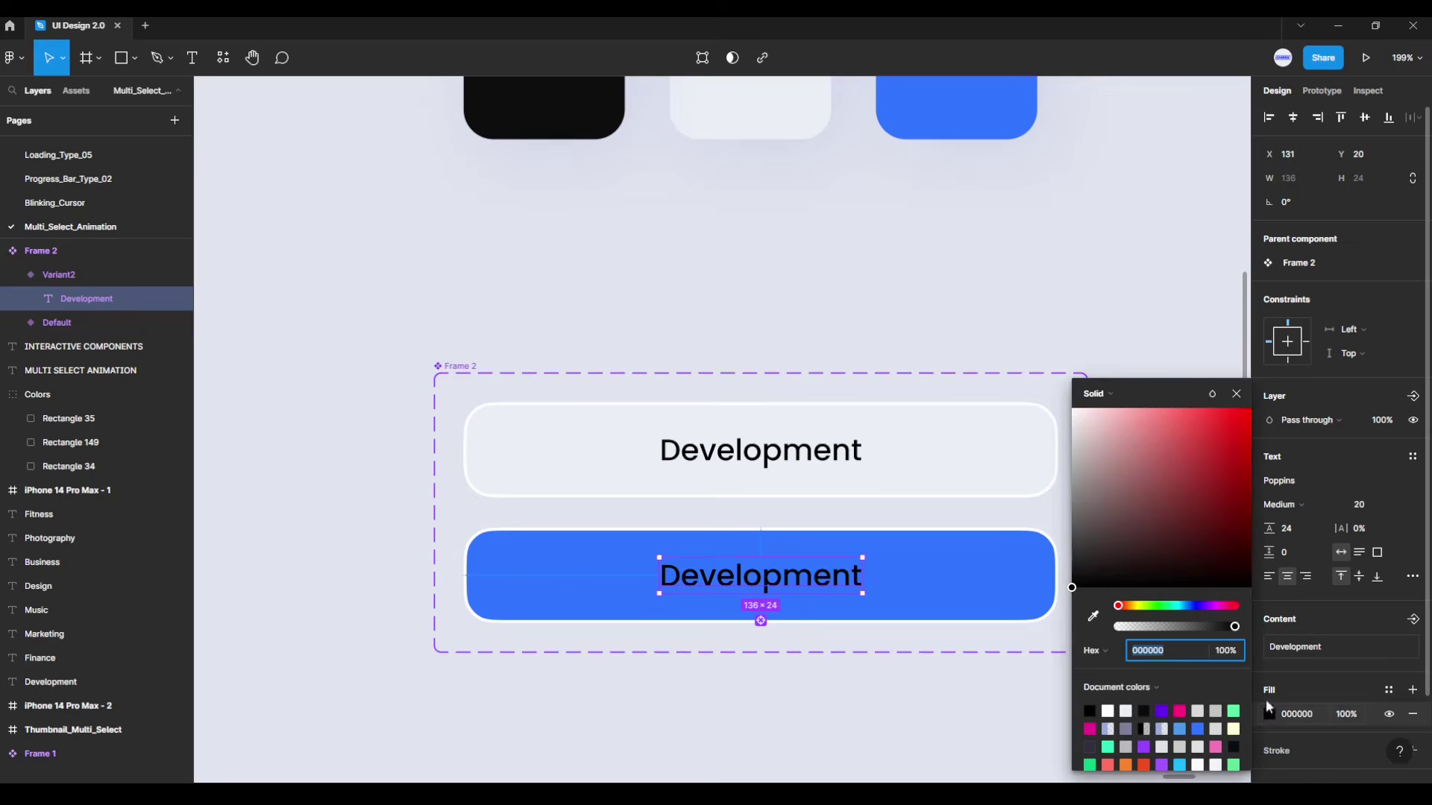
pyautogui.moveTo(1139, 528); pyautogui.dragTo(993, 322)
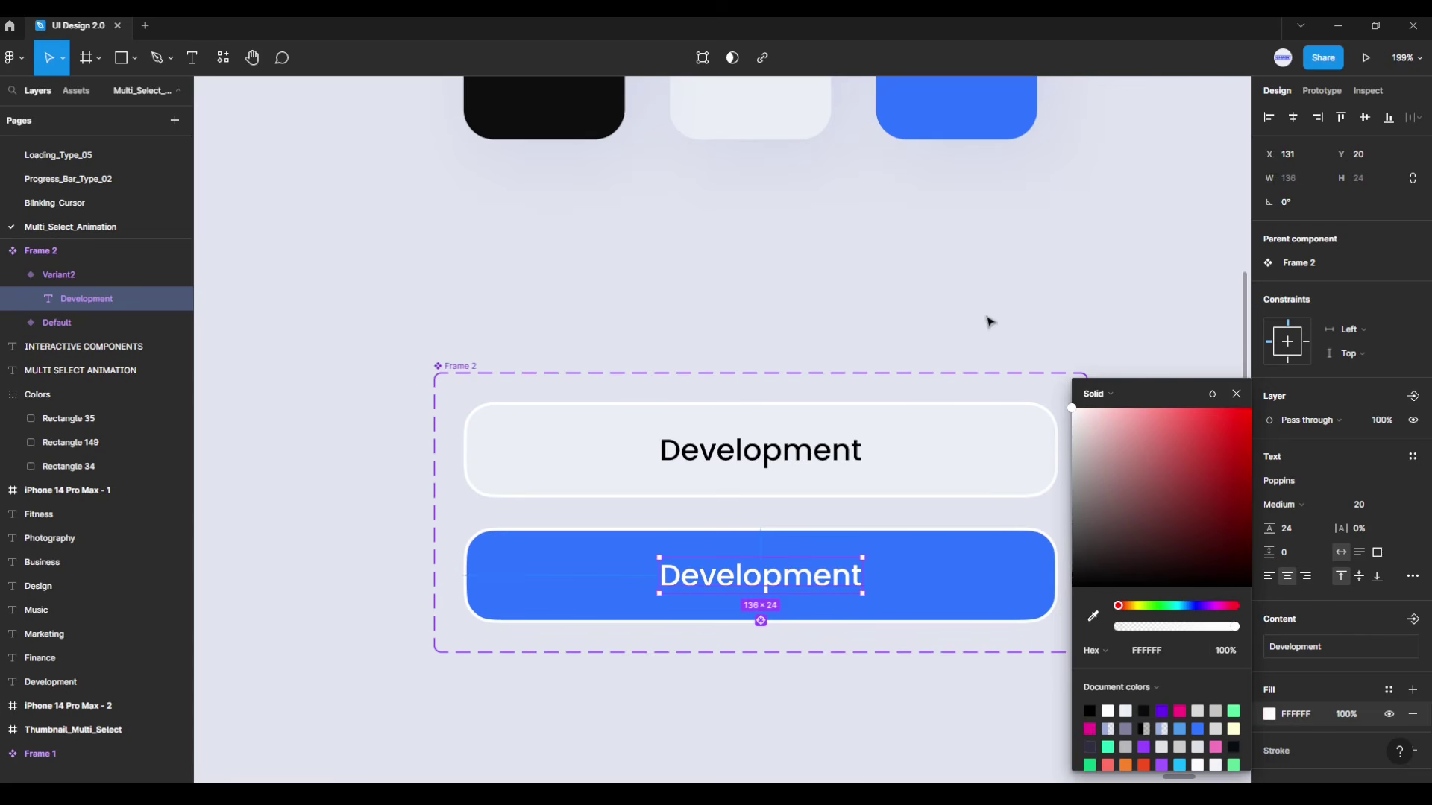
pyautogui.click(1235, 396)
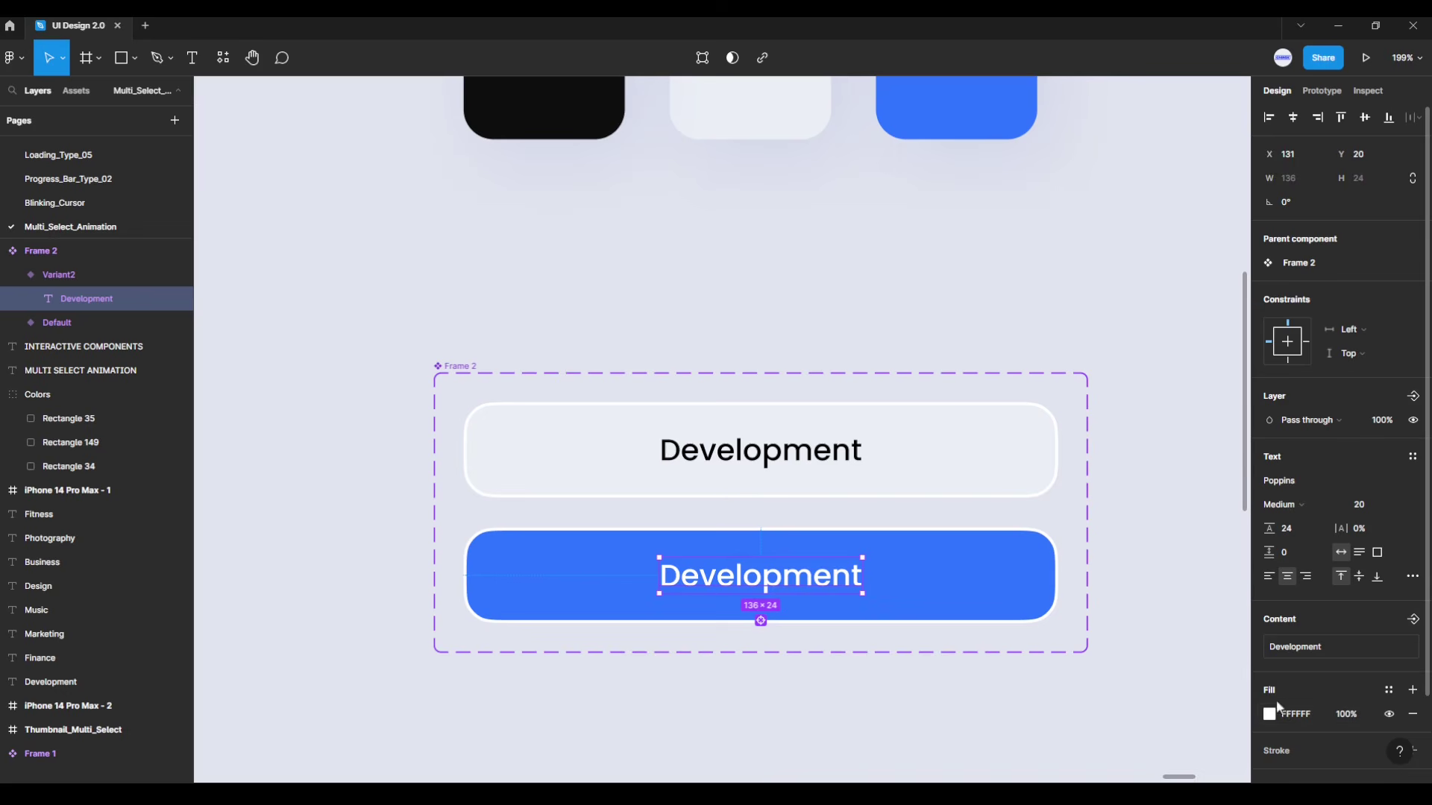
pyautogui.click(1132, 542)
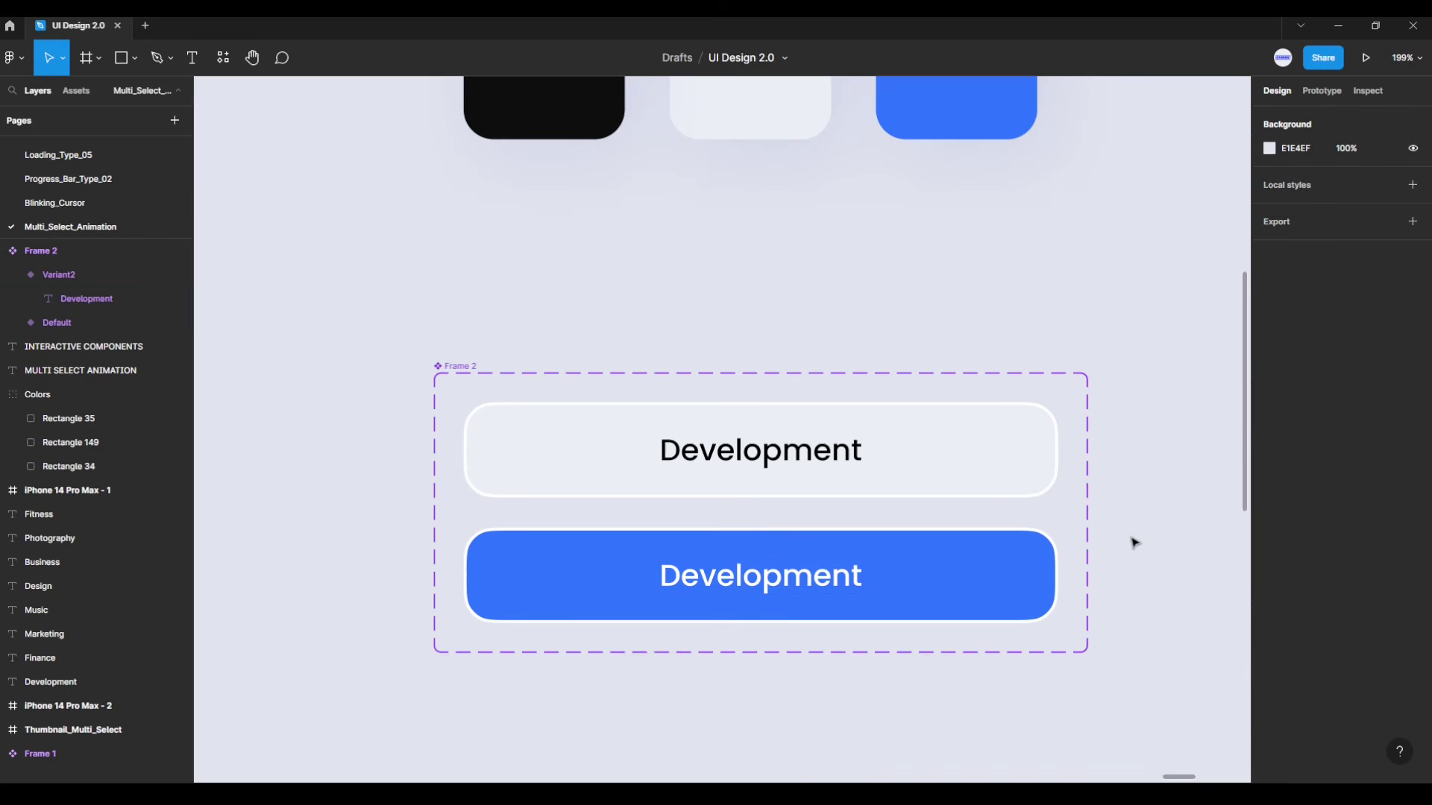
# Step: Create a prototype connection from the Default button to the blue Variant2 button
pyautogui.scroll(5, 1167, 576)
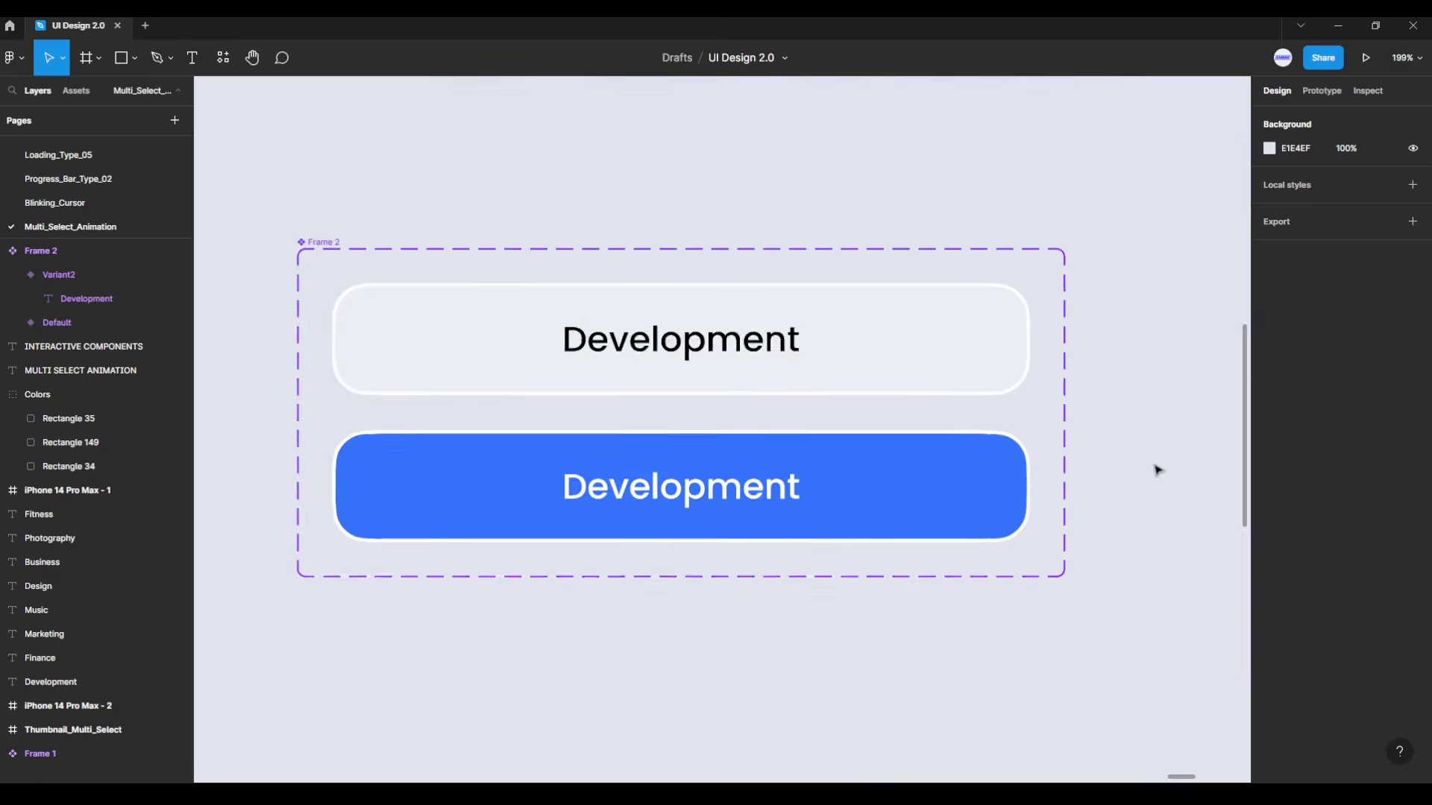
pyautogui.moveTo(1154, 471); pyautogui.dragTo(1202, 444)
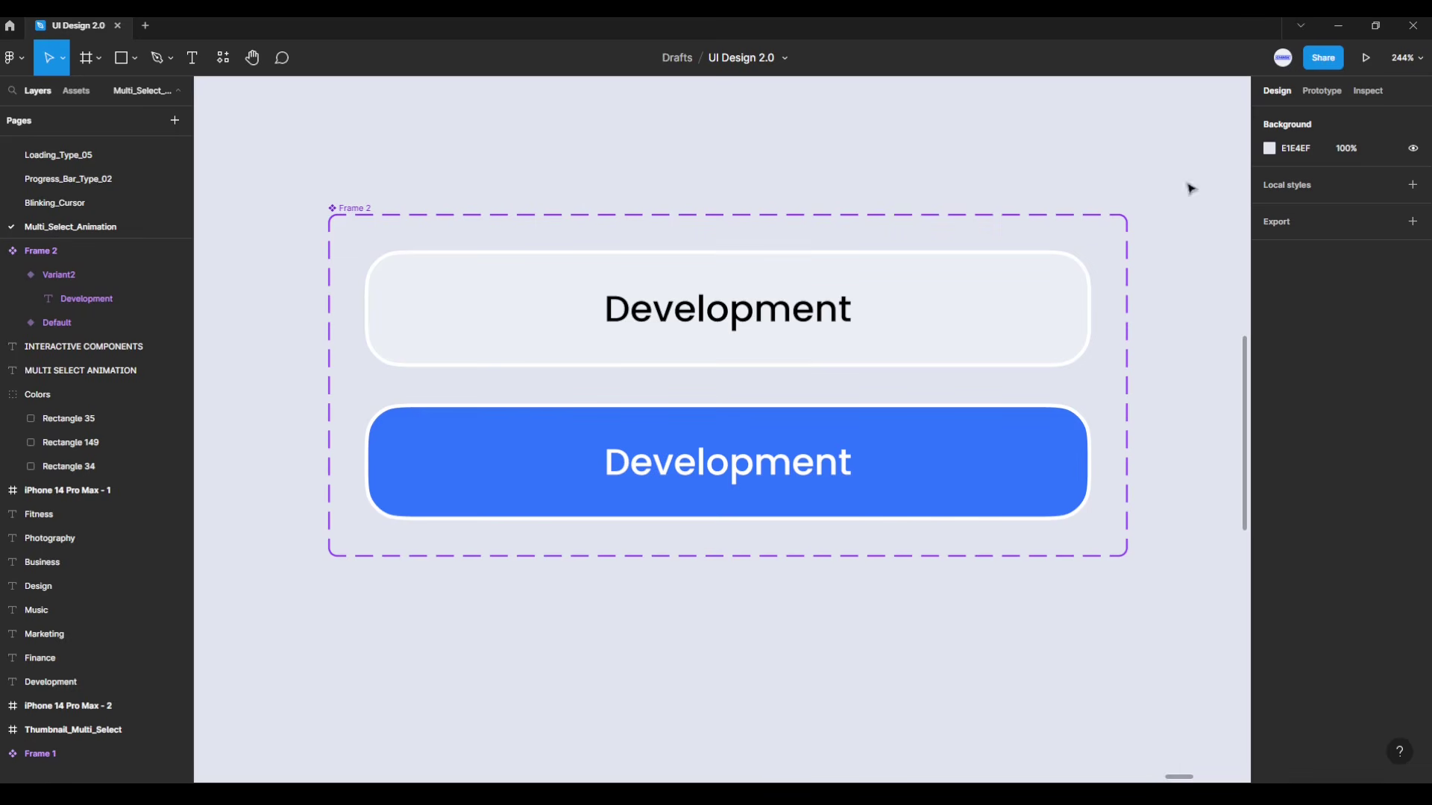
pyautogui.click(1320, 93)
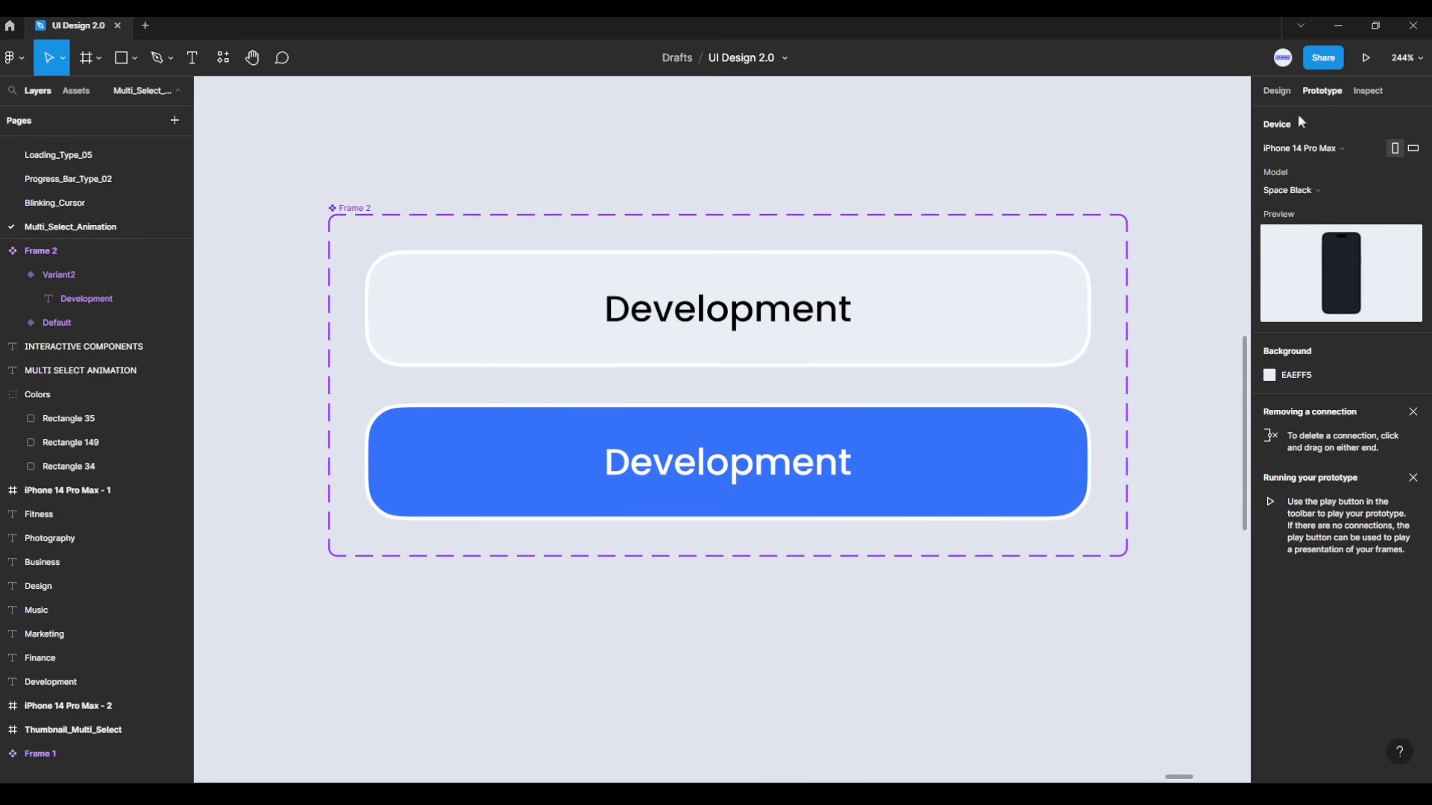
pyautogui.click(976, 298)
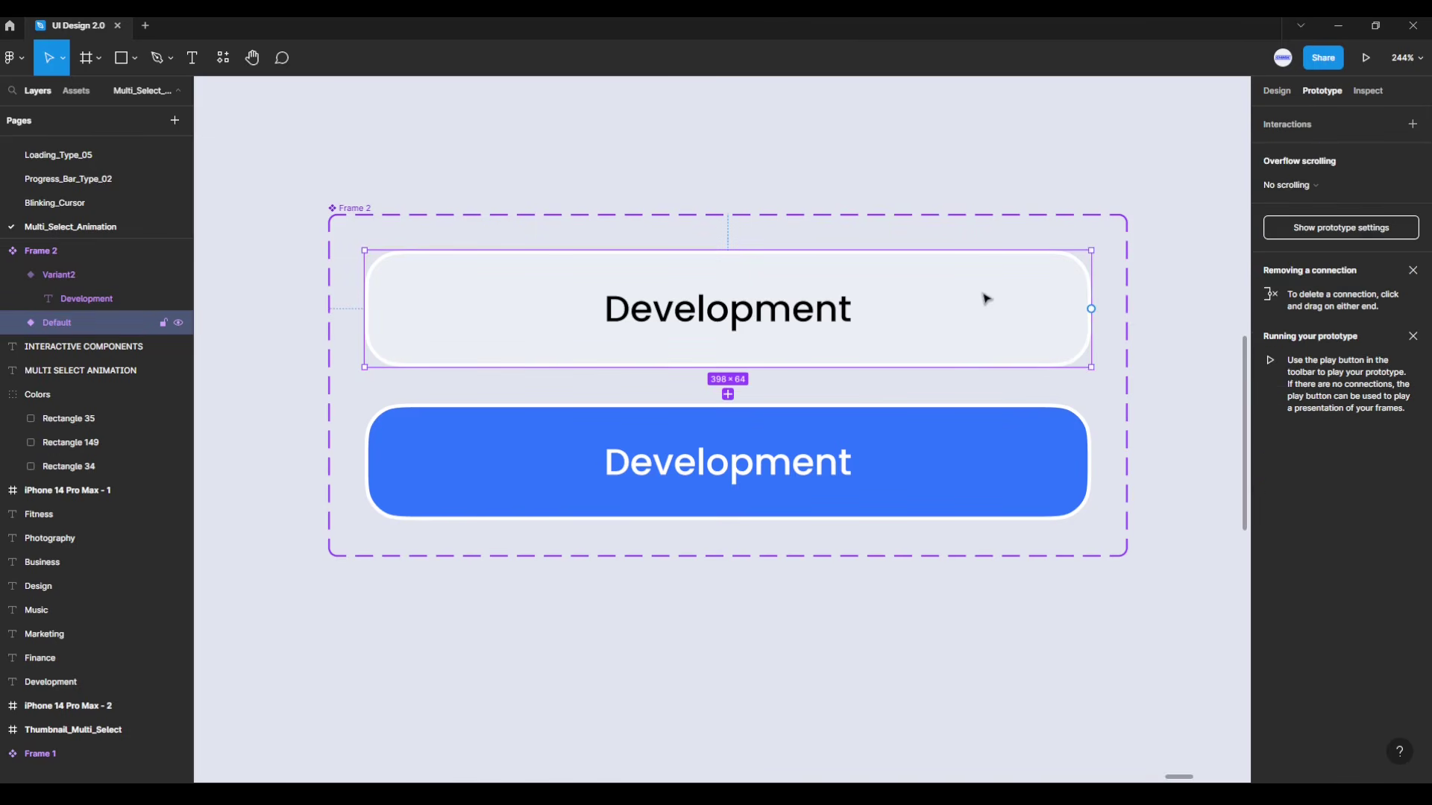
pyautogui.moveTo(1091, 308); pyautogui.dragTo(1004, 443)
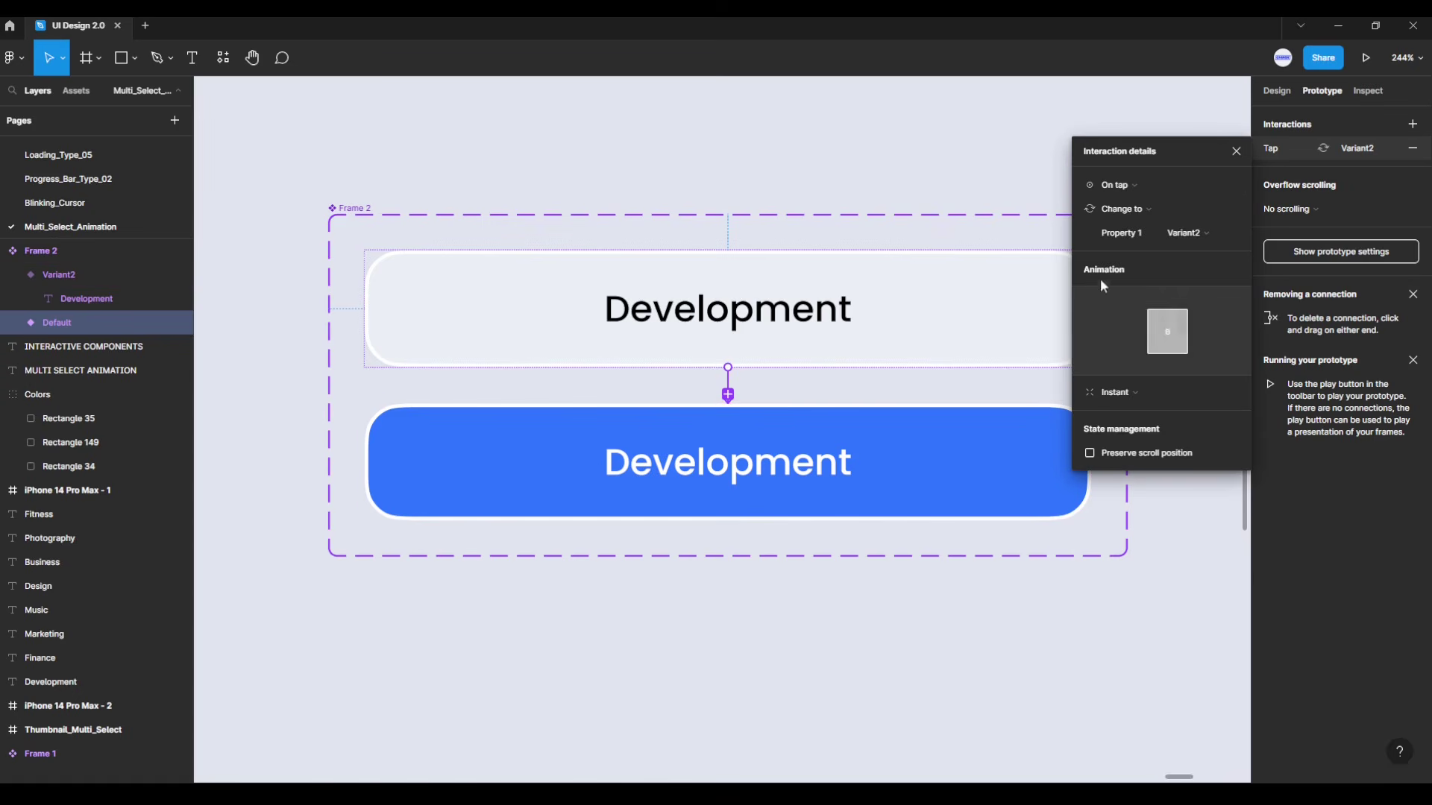
# Step: Configure the Default-to-Variant2 interaction as On tap, Change to Variant2, with Smart animate, Ease out and 300 ms
pyautogui.click(1138, 185)
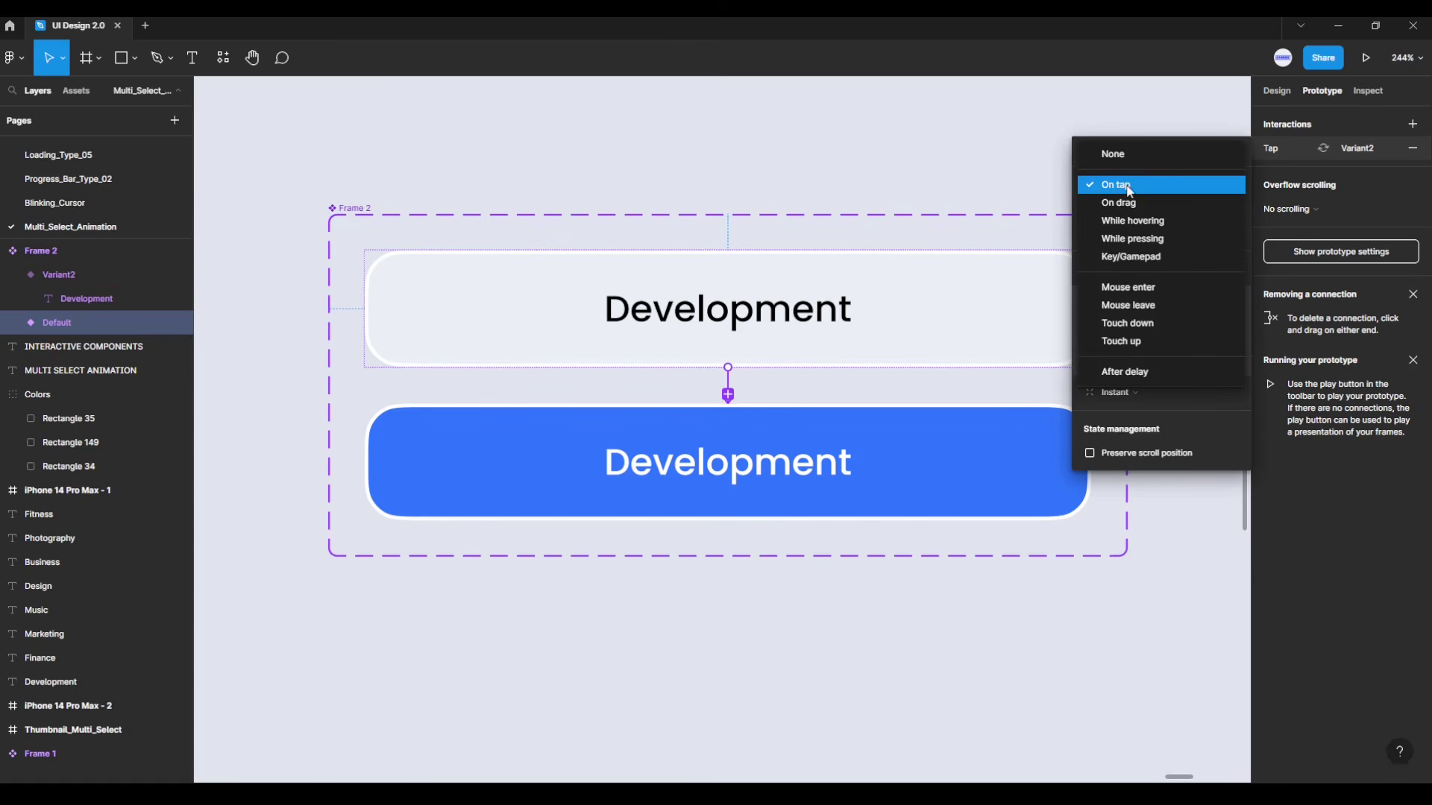
pyautogui.click(1129, 188)
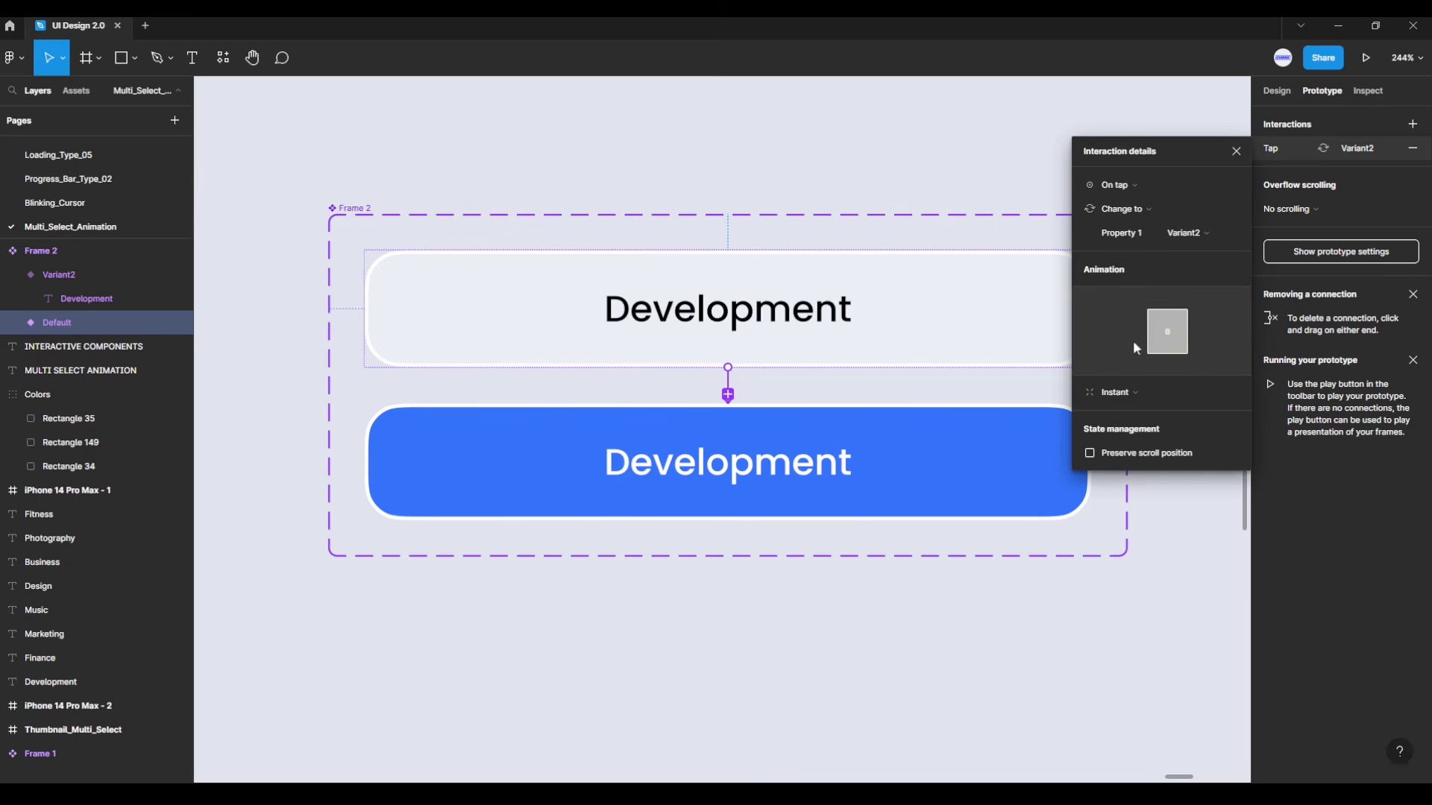
pyautogui.click(1131, 388)
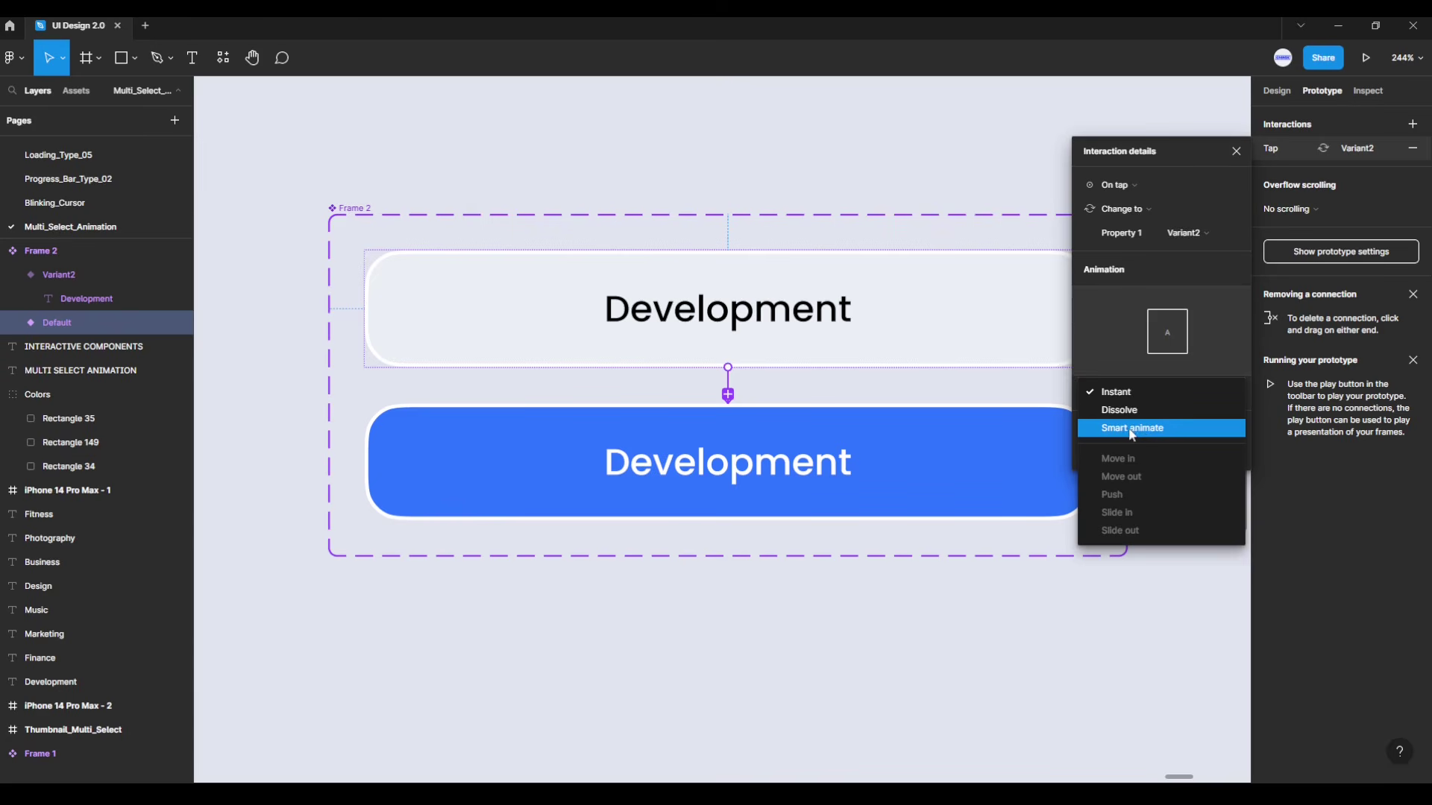
pyautogui.click(1128, 430)
pyautogui.click(1133, 419)
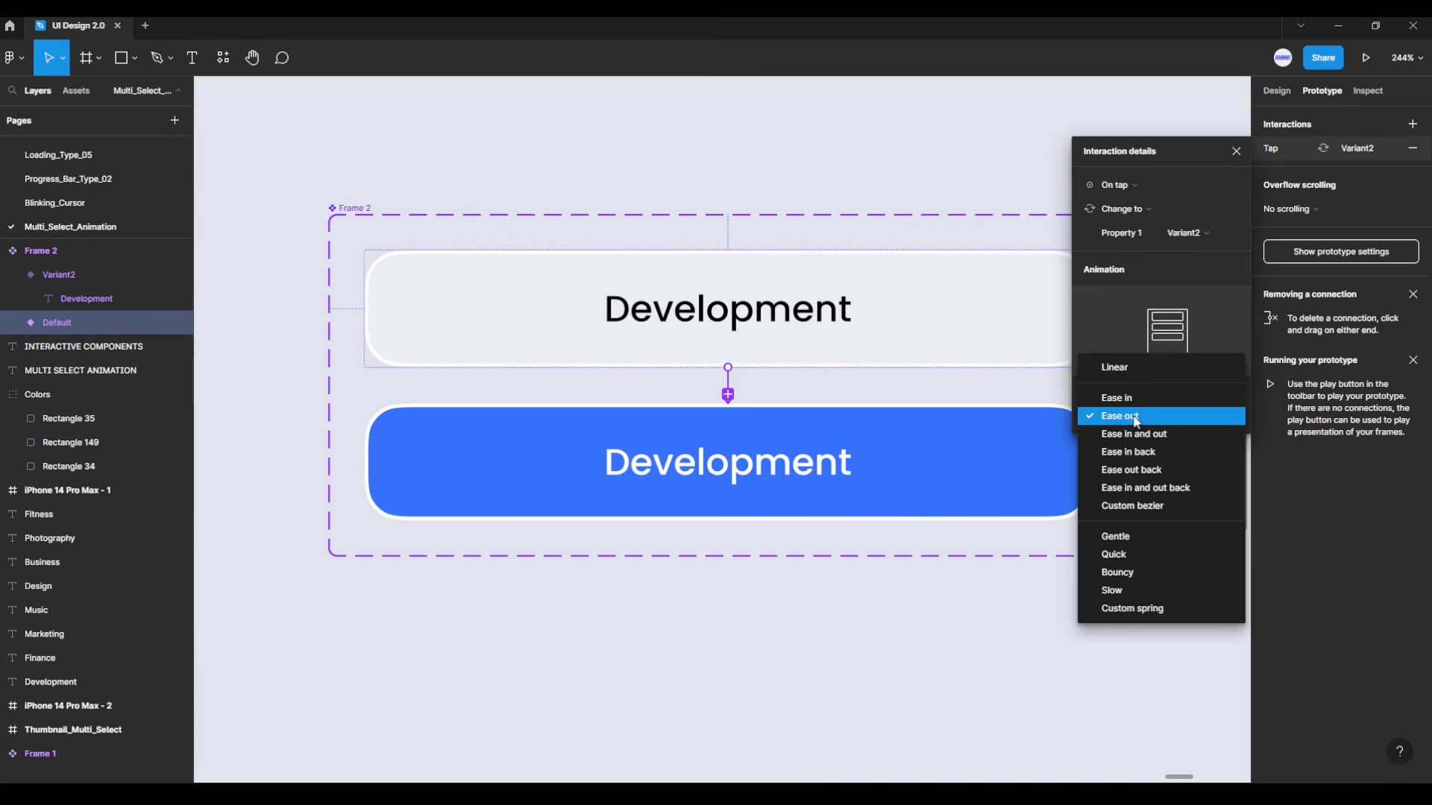
pyautogui.click(1136, 422)
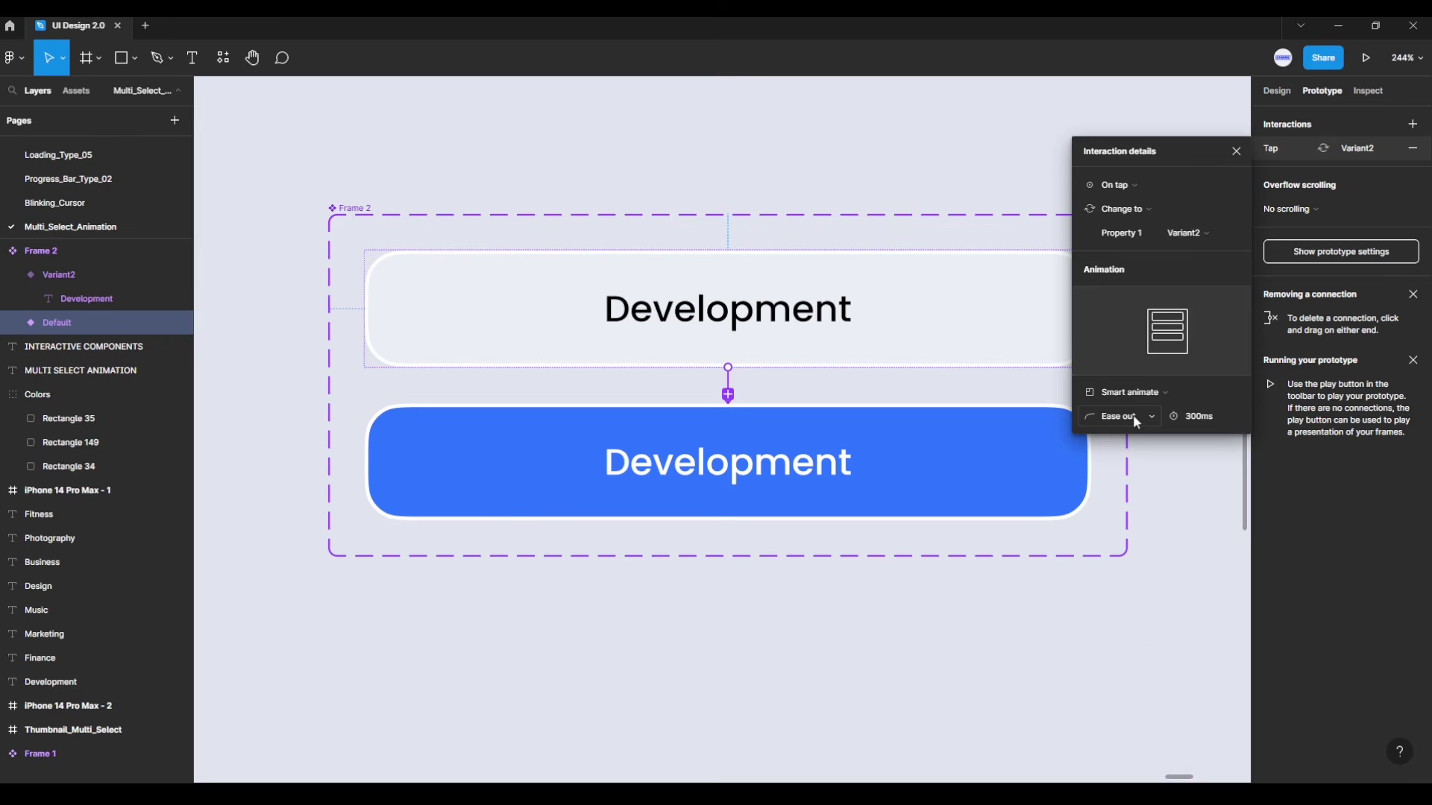
pyautogui.click(1193, 418)
pyautogui.click(1188, 480)
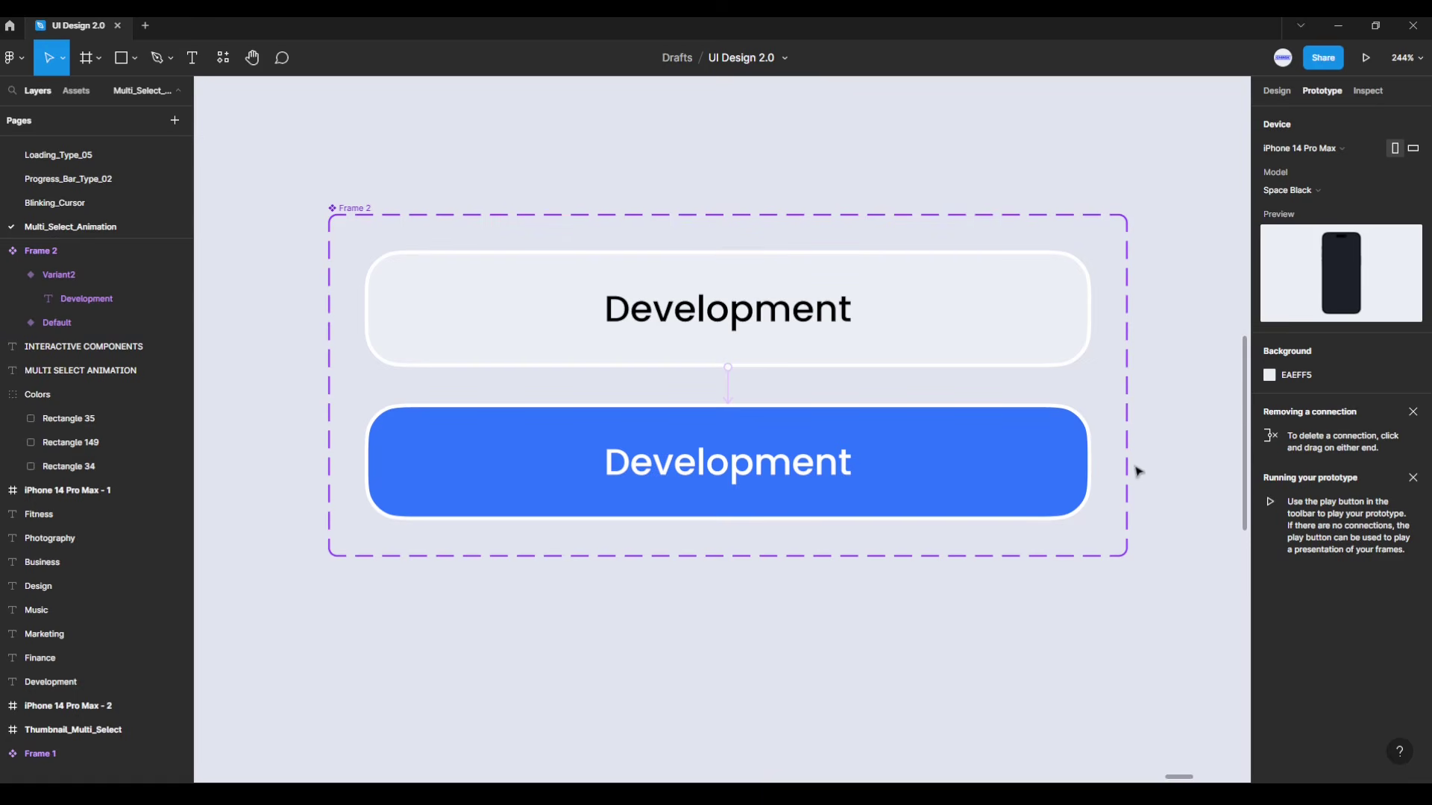
# Step: Connect Variant2 back to Default with an On tap interaction using Smart animate, Ease out and 300 ms
pyautogui.click(1046, 453)
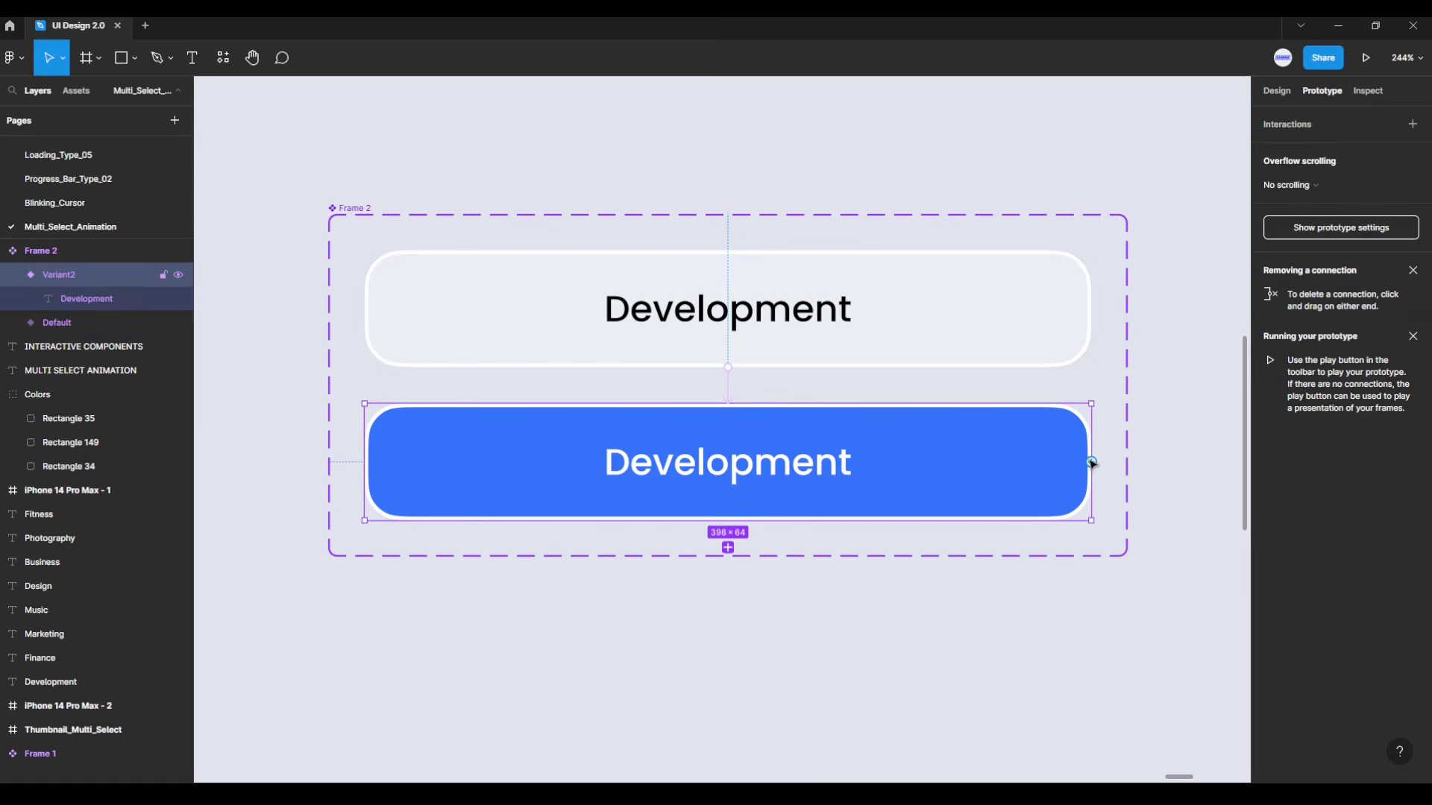
pyautogui.moveTo(1091, 463); pyautogui.dragTo(1052, 337)
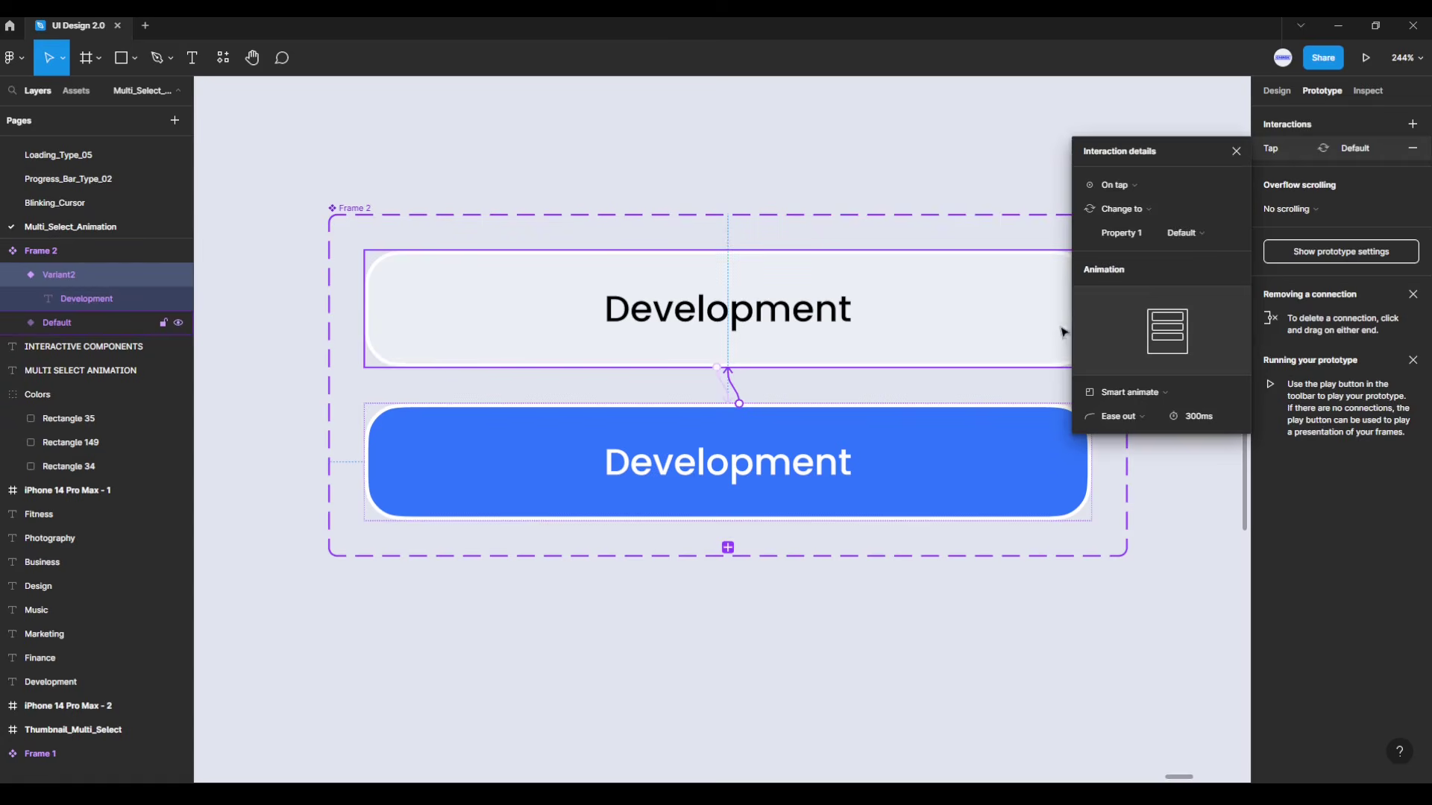
pyautogui.click(1130, 187)
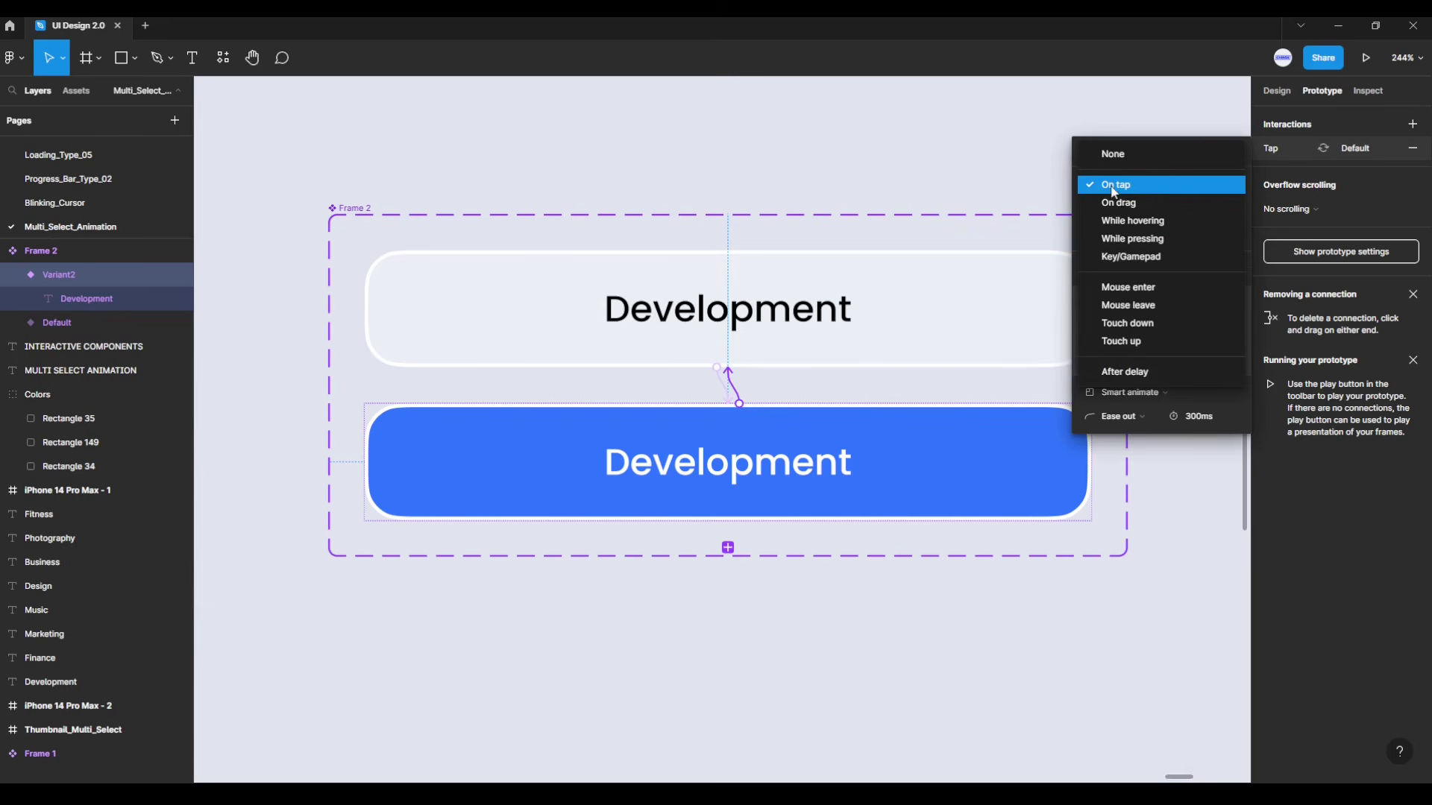
pyautogui.click(1113, 188)
pyautogui.click(1132, 393)
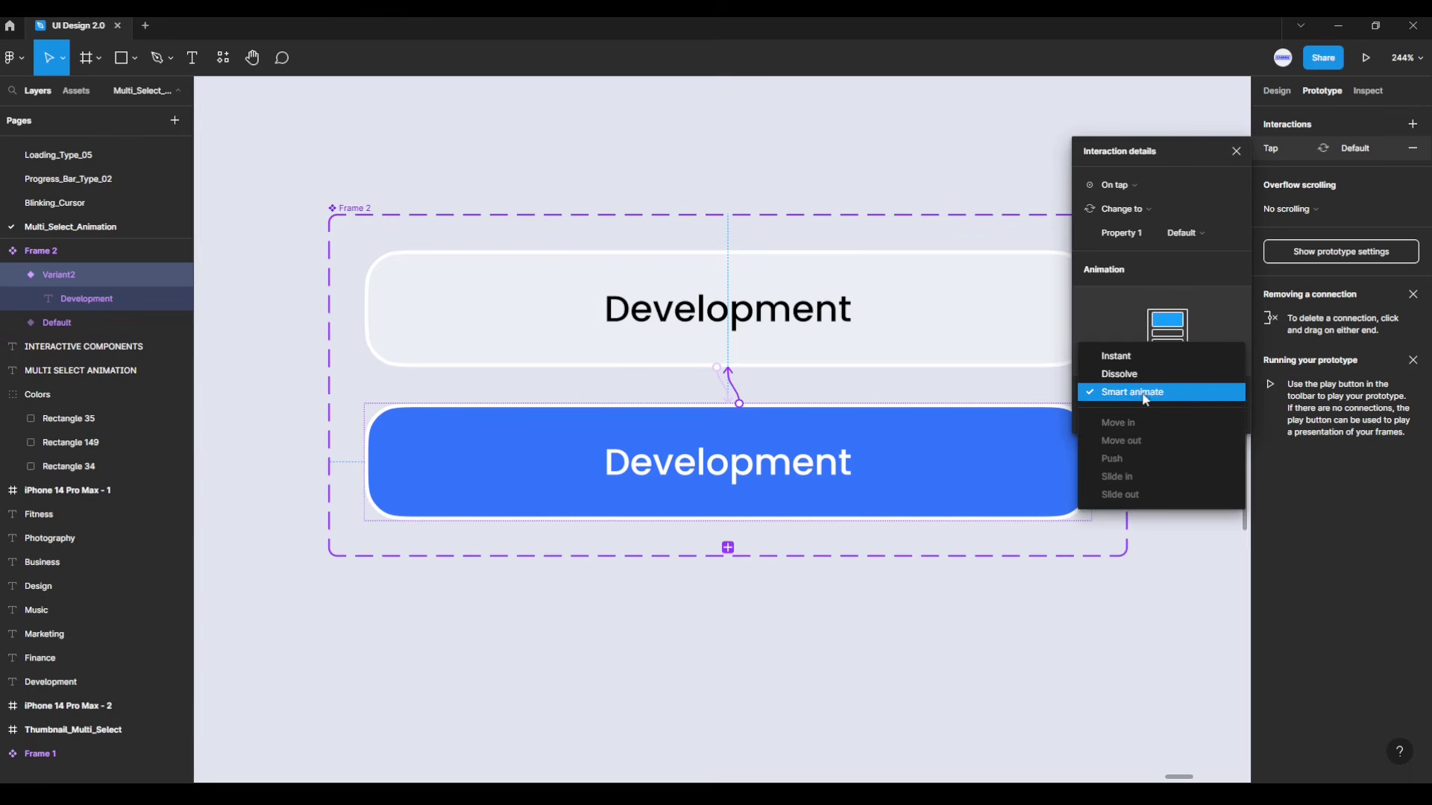
pyautogui.click(1132, 395)
pyautogui.click(1136, 420)
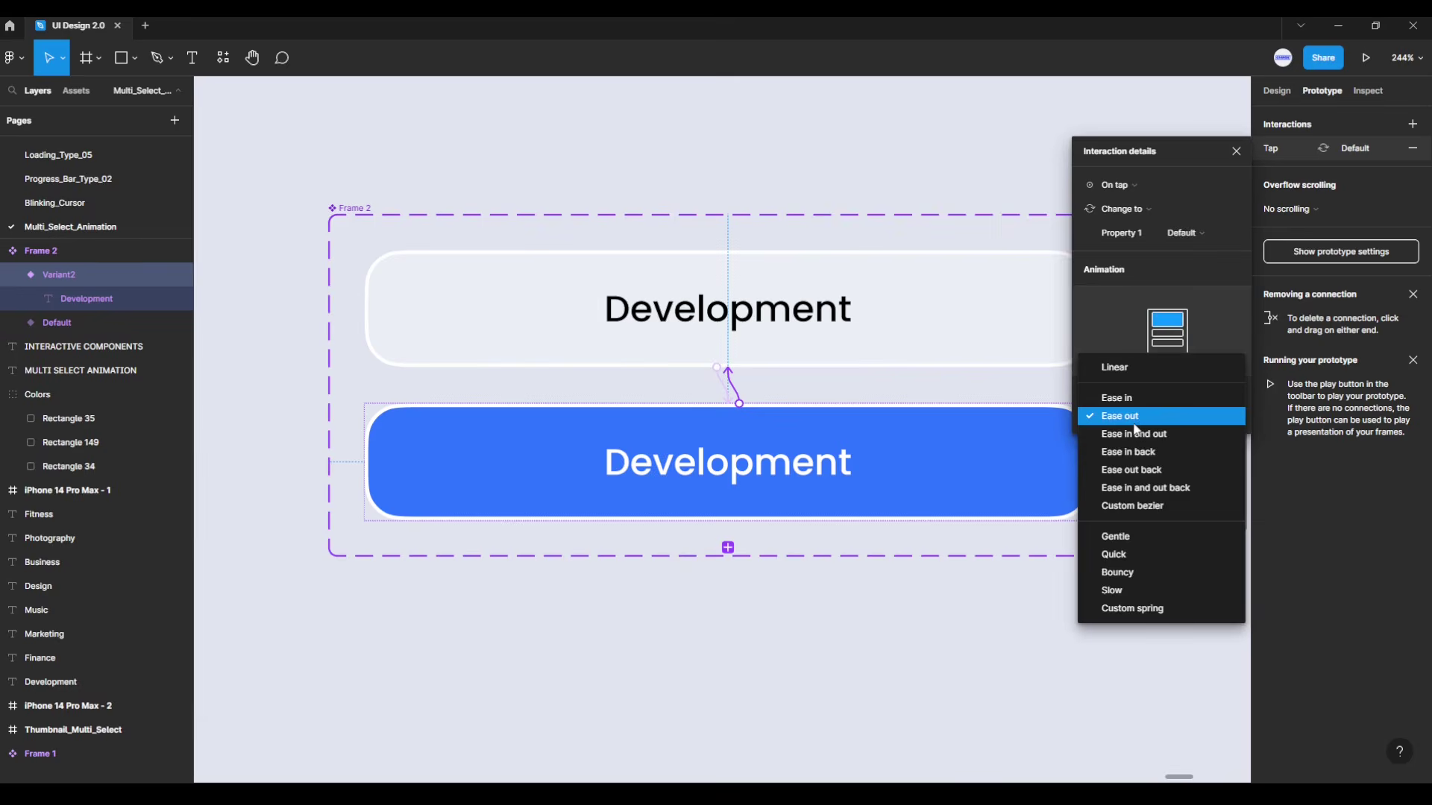
pyautogui.click(1123, 418)
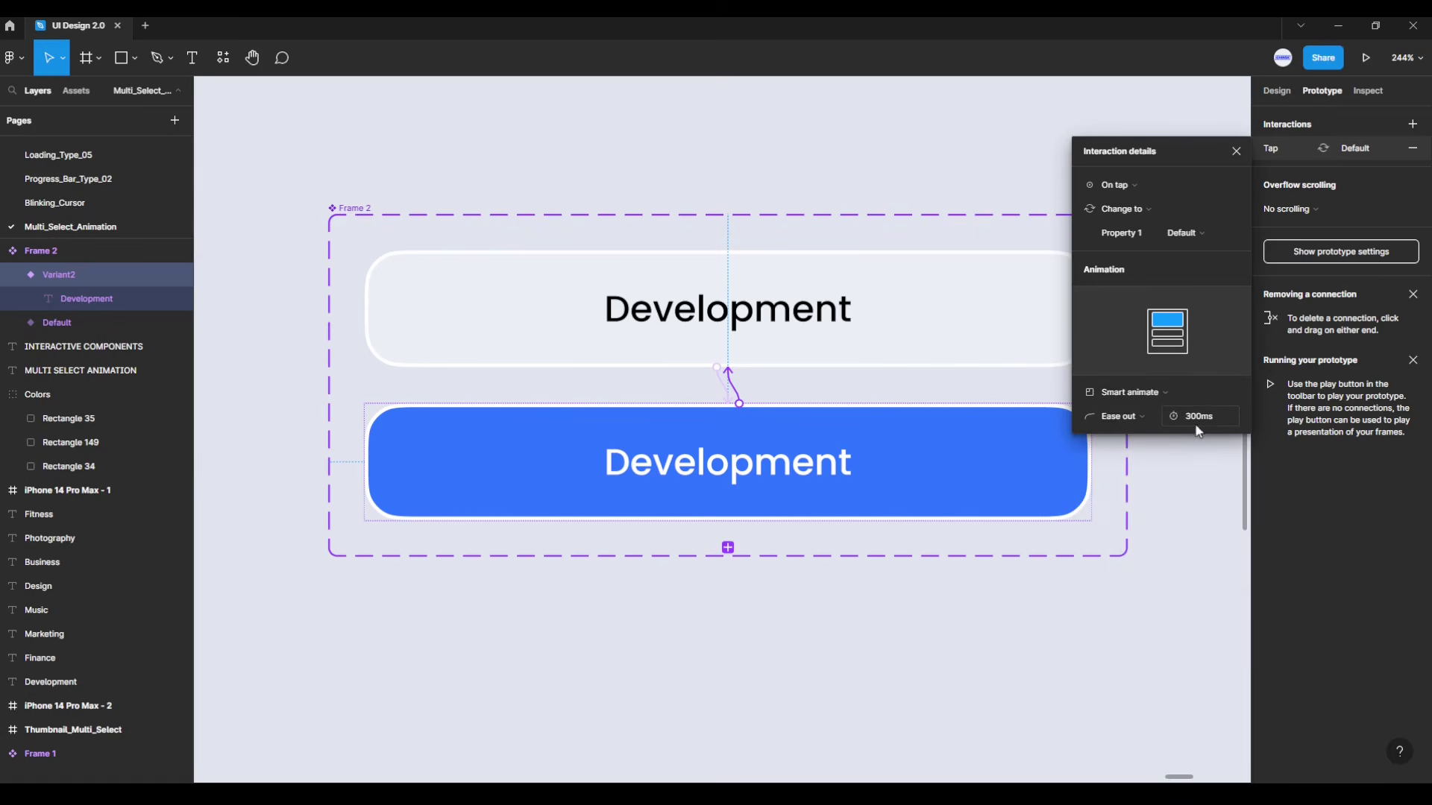
pyautogui.click(1197, 472)
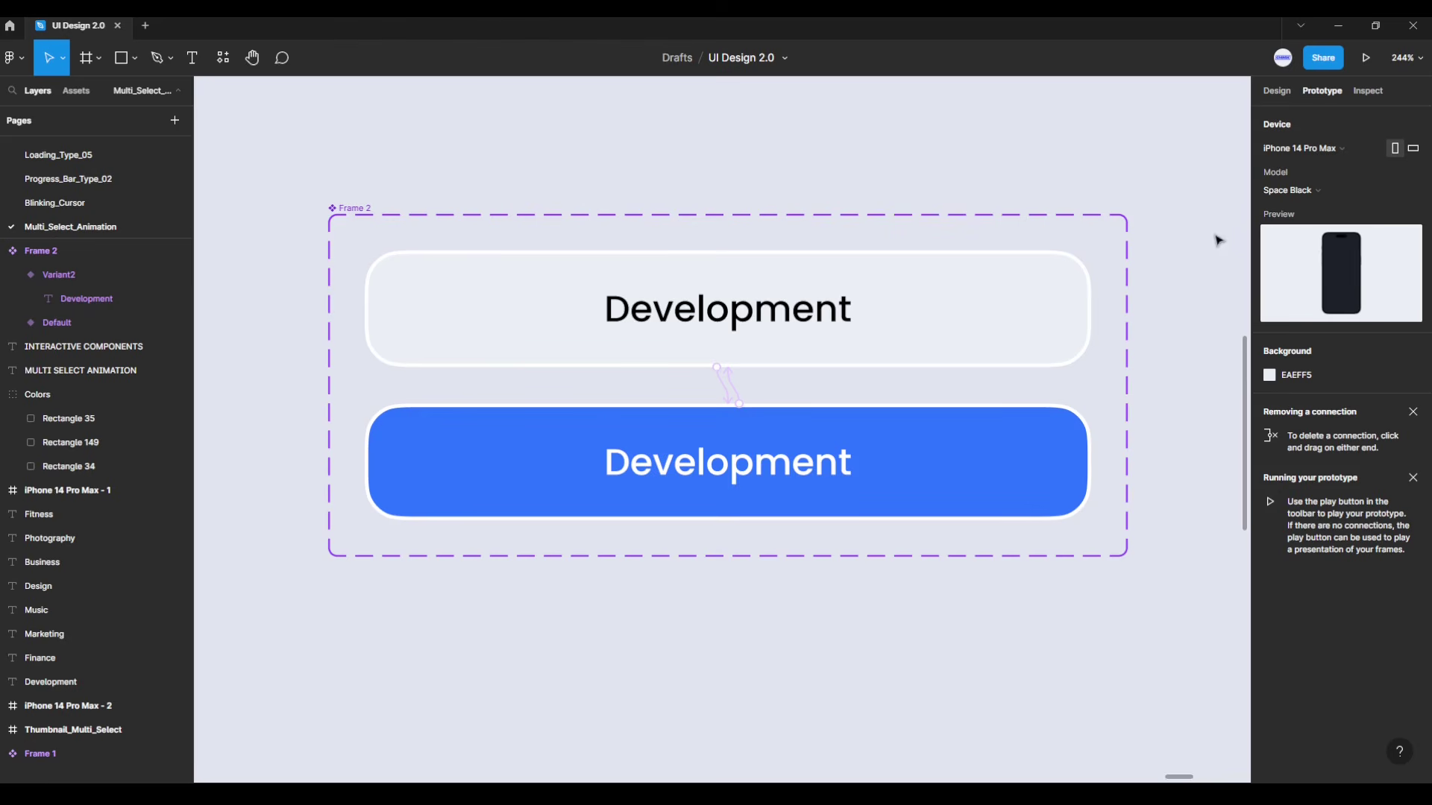
# Step: Copy the Default Development button from the component set
pyautogui.click(1275, 94)
pyautogui.click(963, 306)
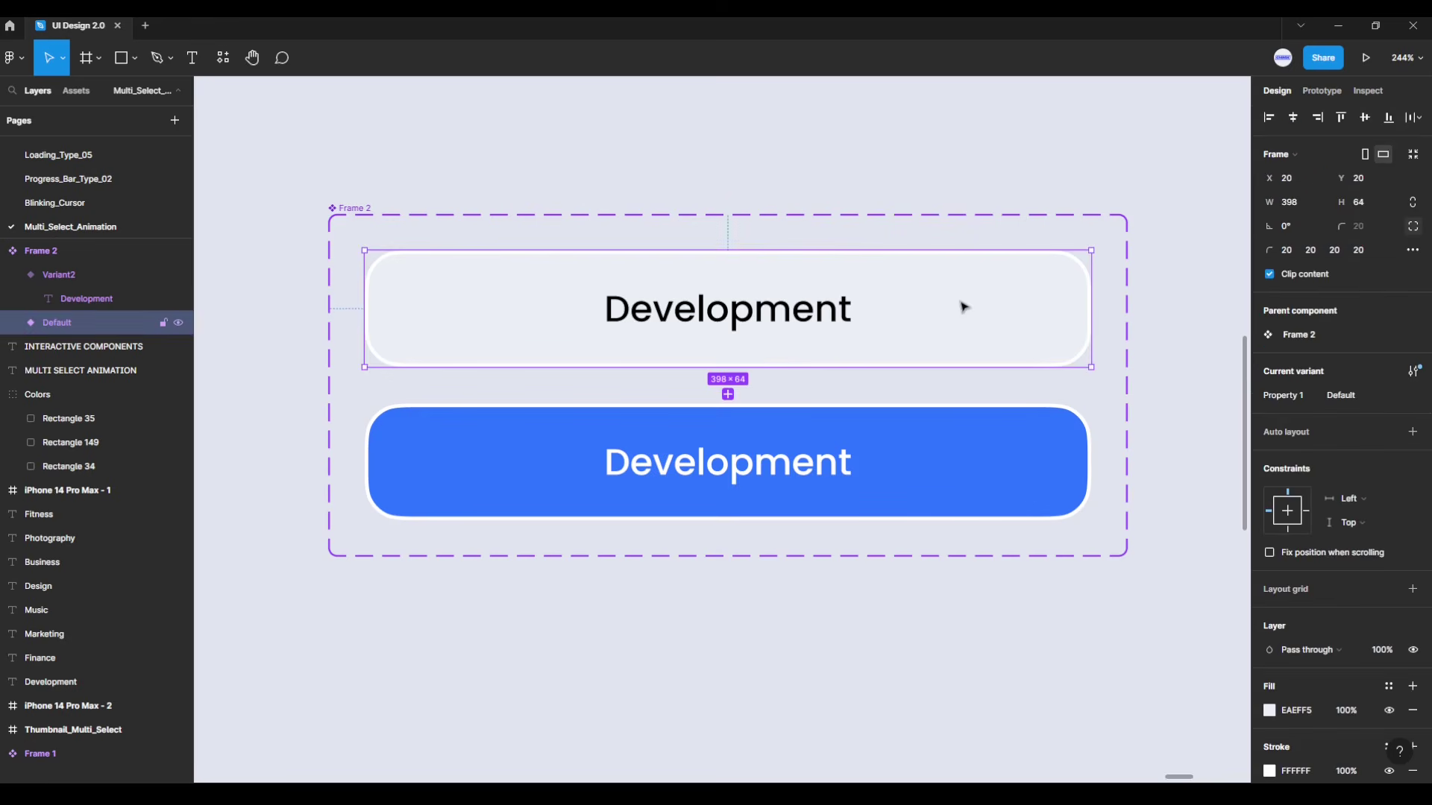
pyautogui.rightClick(962, 304)
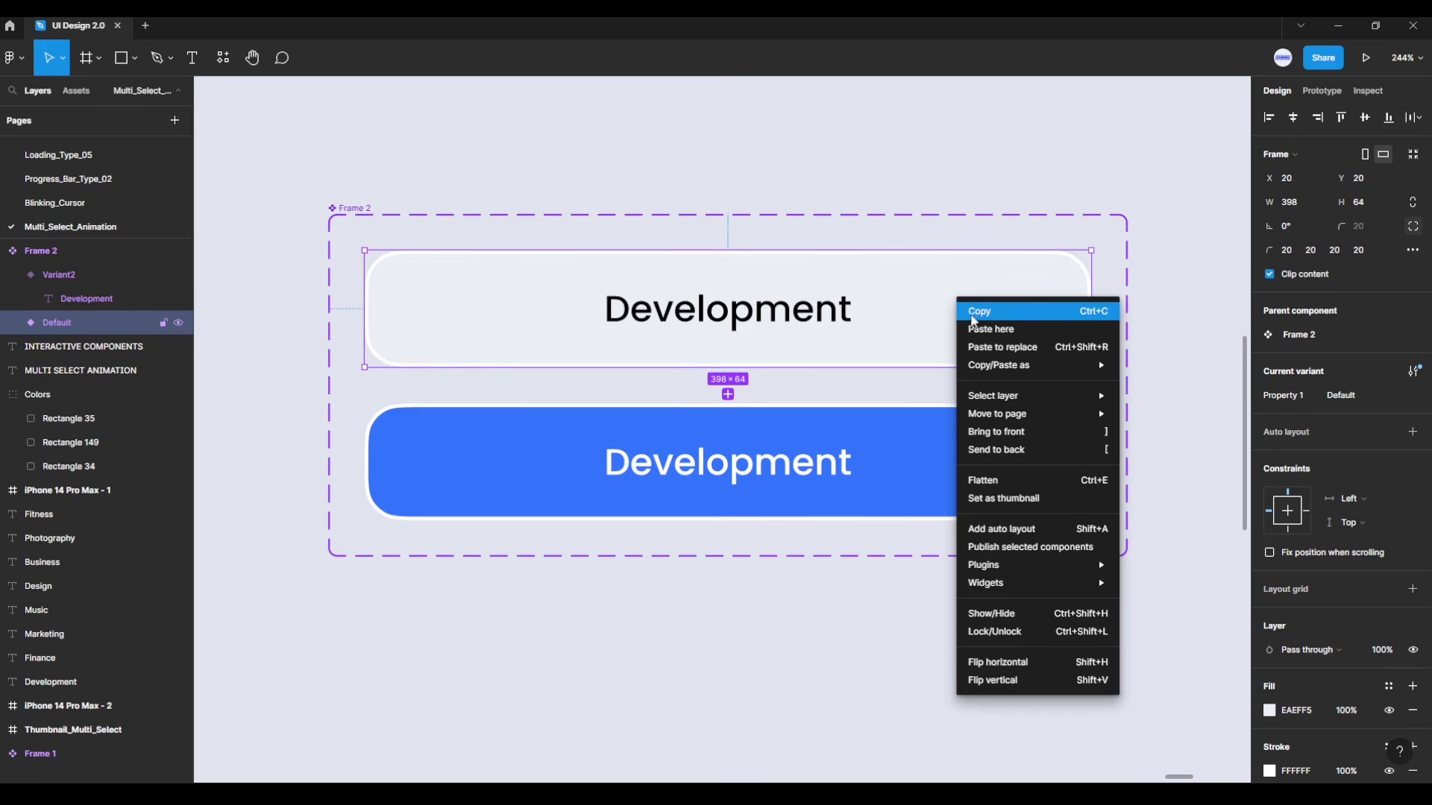
pyautogui.click(983, 319)
# Step: Paste the copied button into the iPhone 14 Pro Max - 1 frame and centre it horizontally
pyautogui.scroll(-5, 1039, 355)
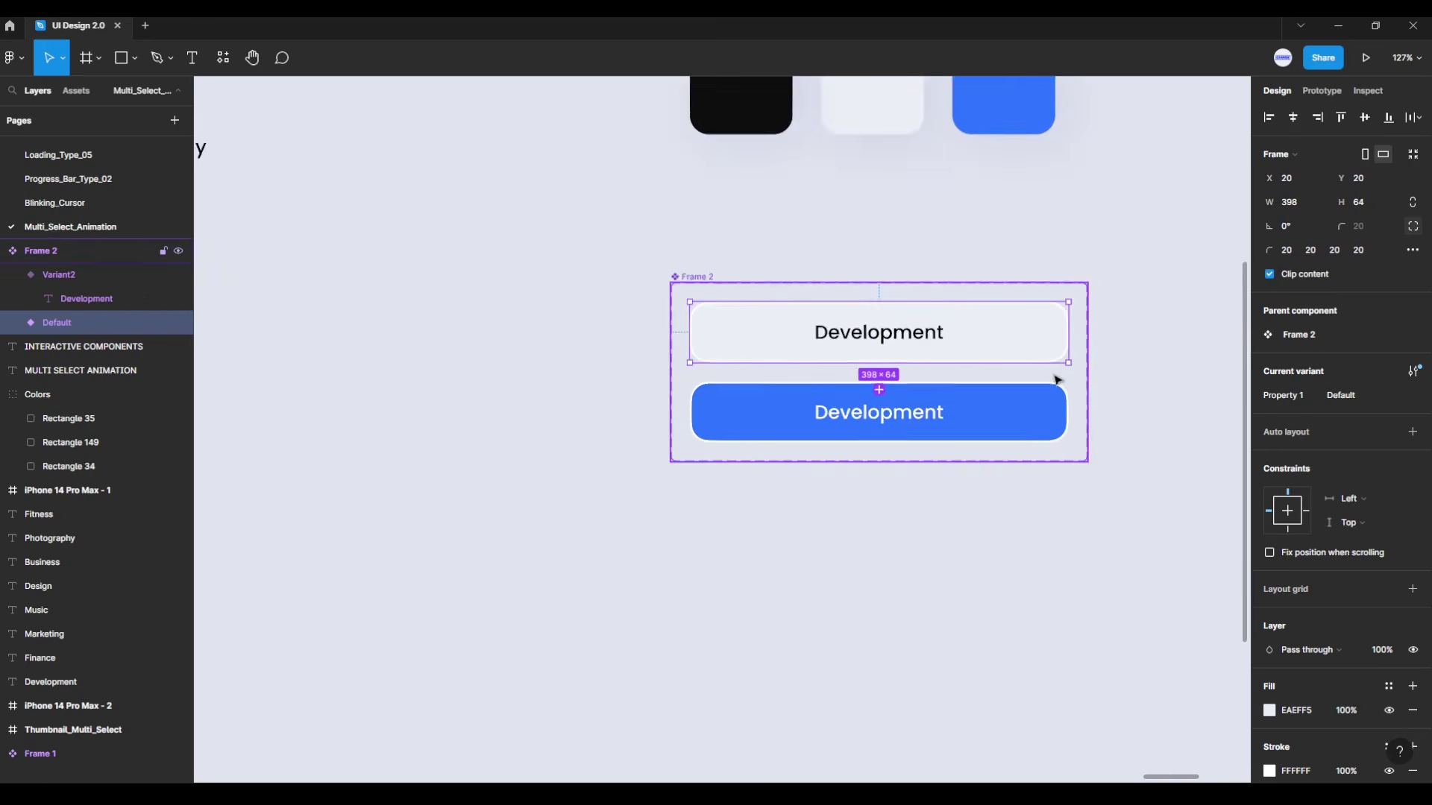
pyautogui.moveTo(1137, 386); pyautogui.dragTo(559, 329)
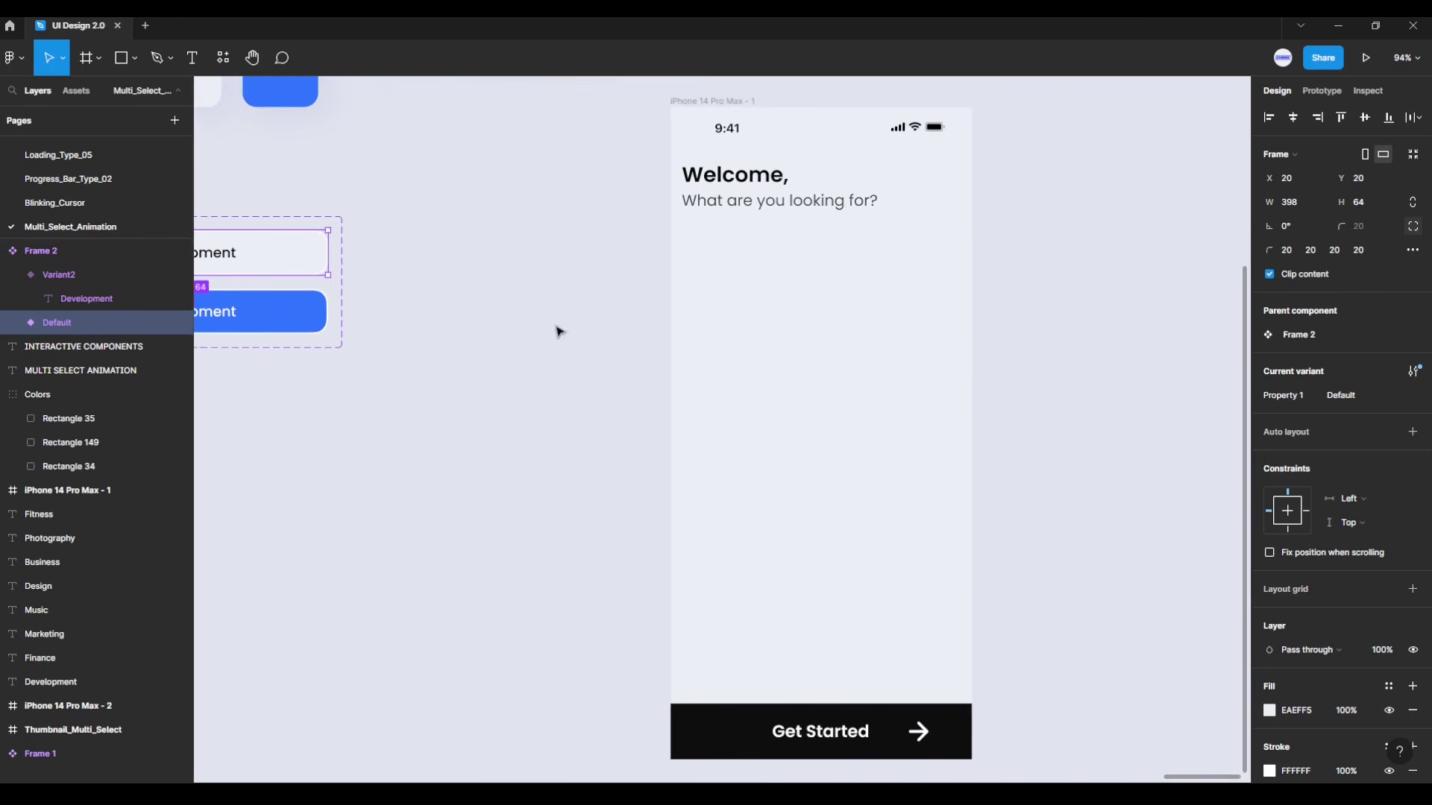
pyautogui.scroll(1, 583, 343)
pyautogui.scroll(-2, 551, 334)
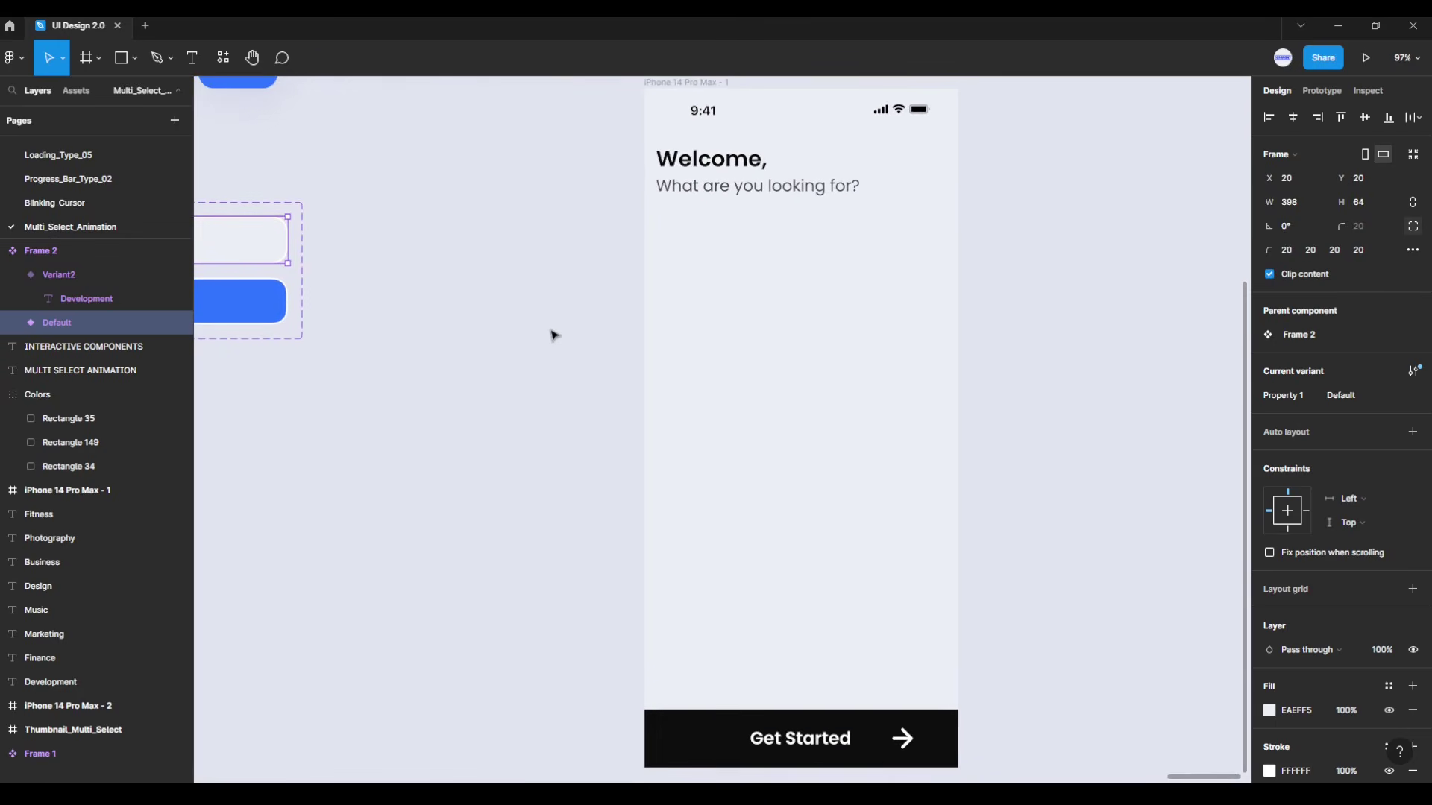
pyautogui.hscroll(1, 549, 333)
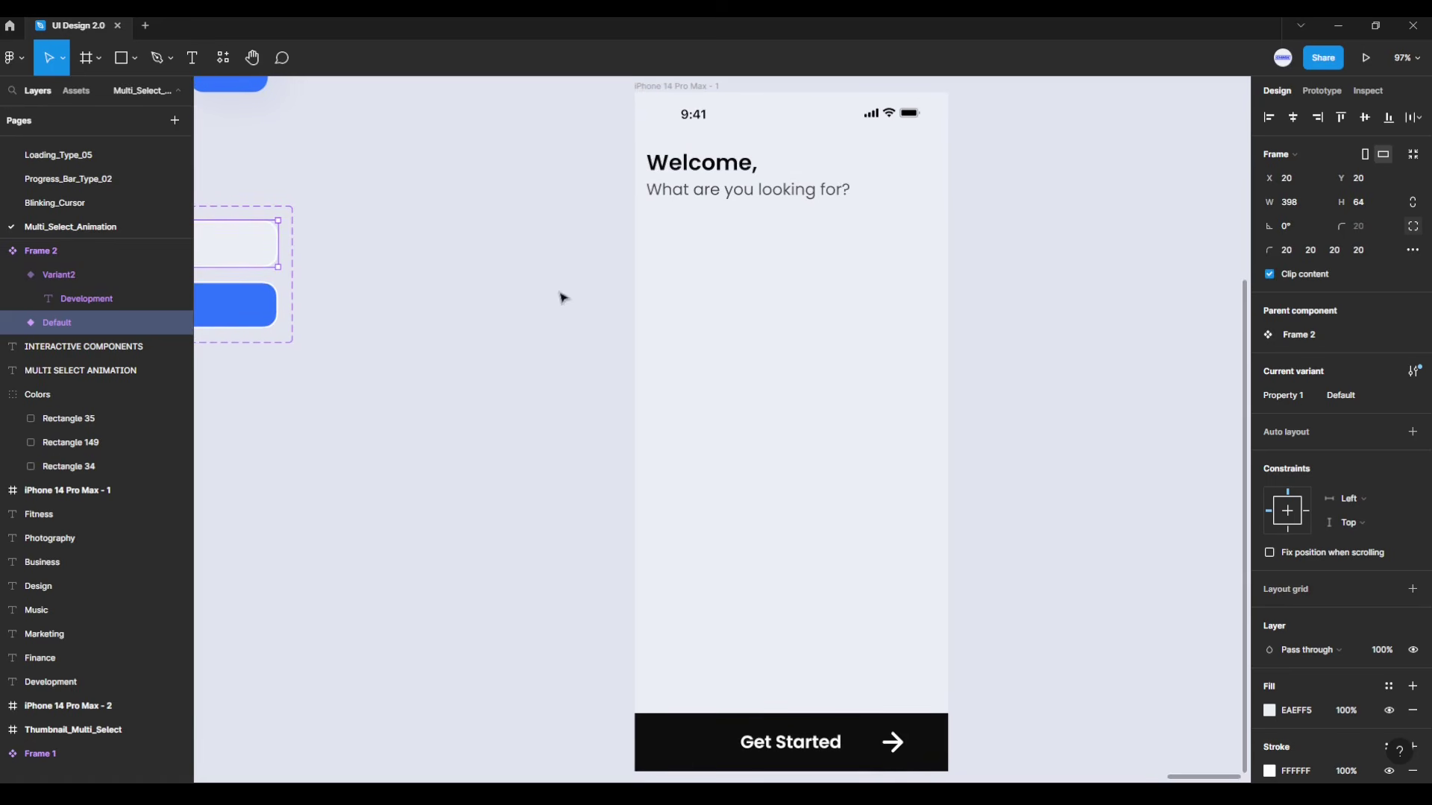
pyautogui.click(647, 90)
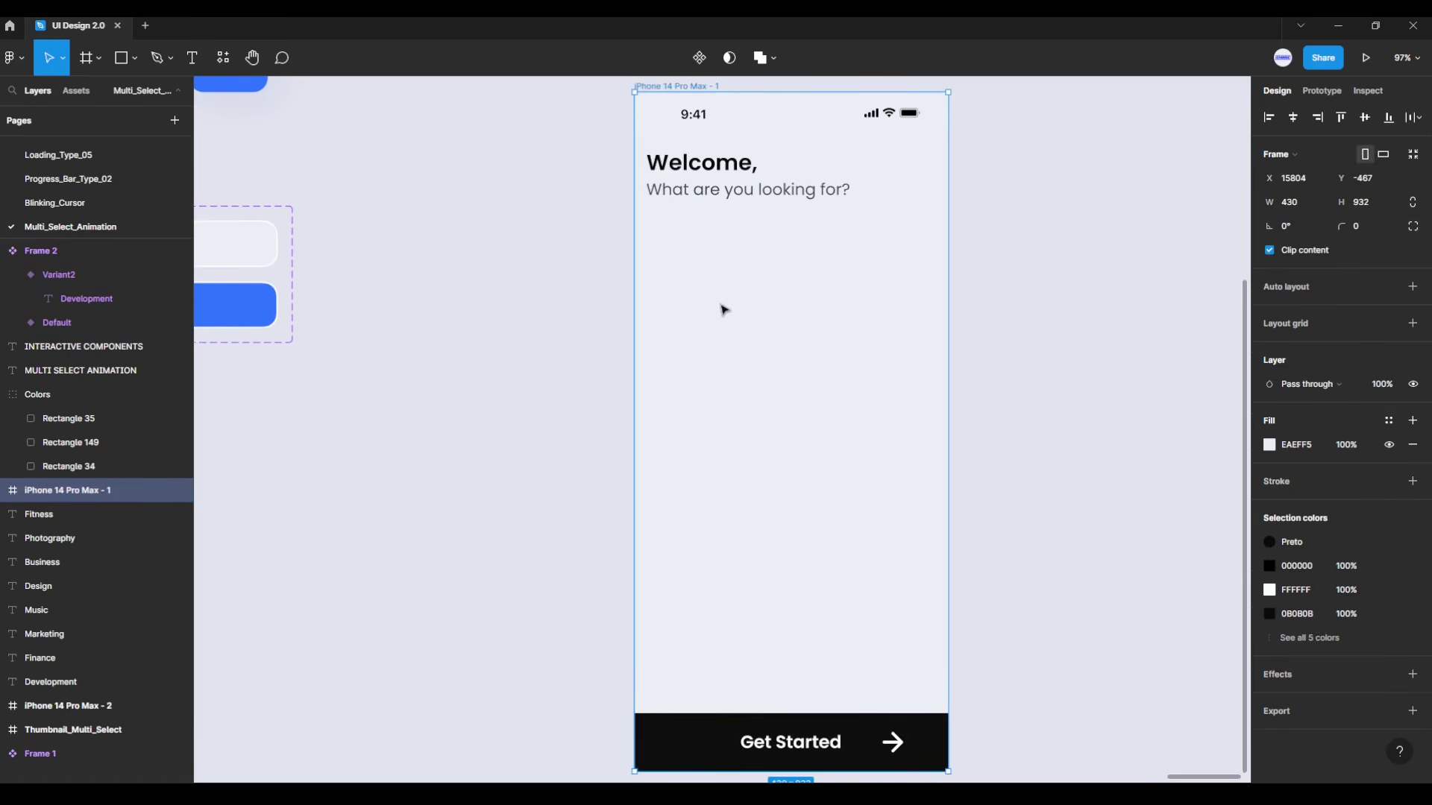
pyautogui.rightClick(743, 339)
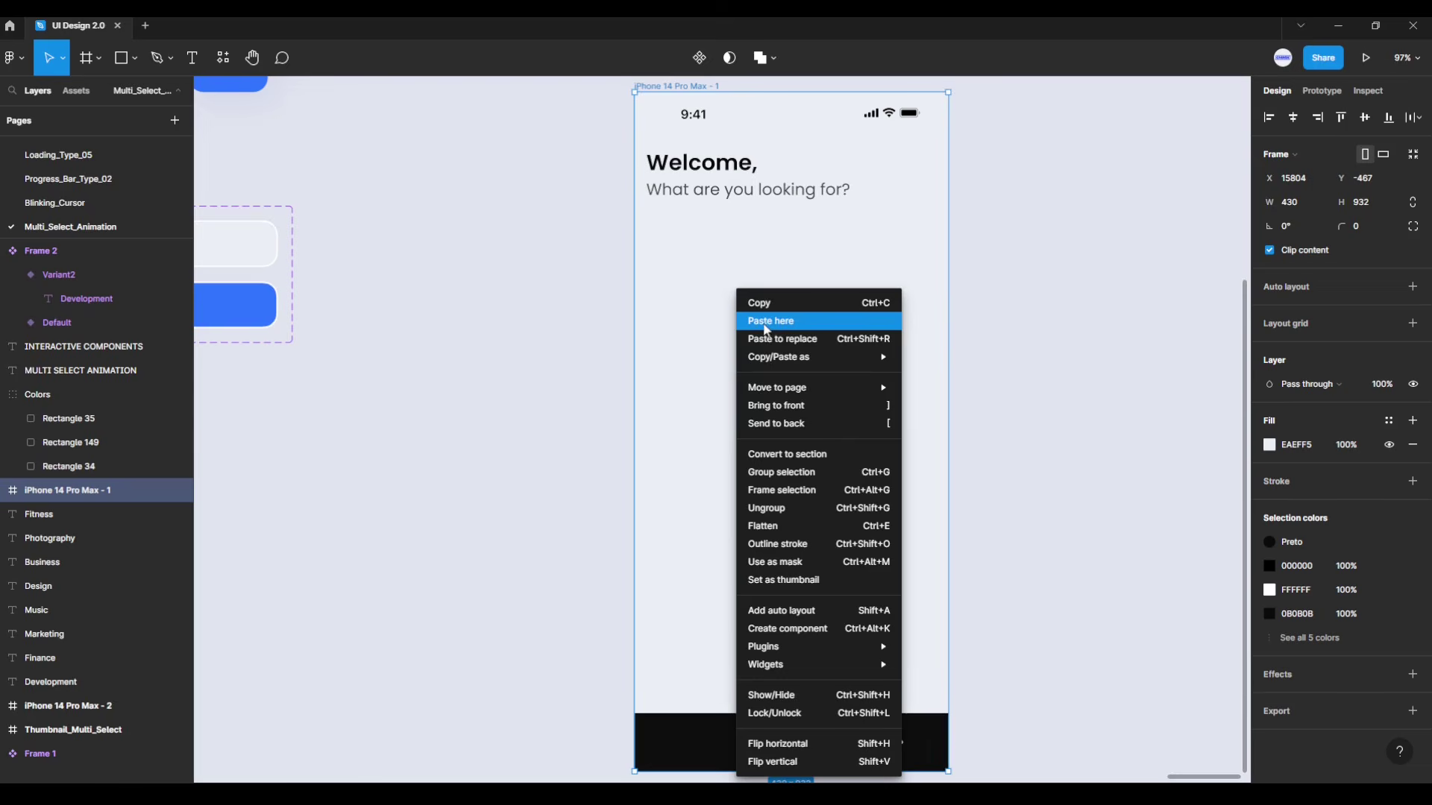
pyautogui.click(775, 322)
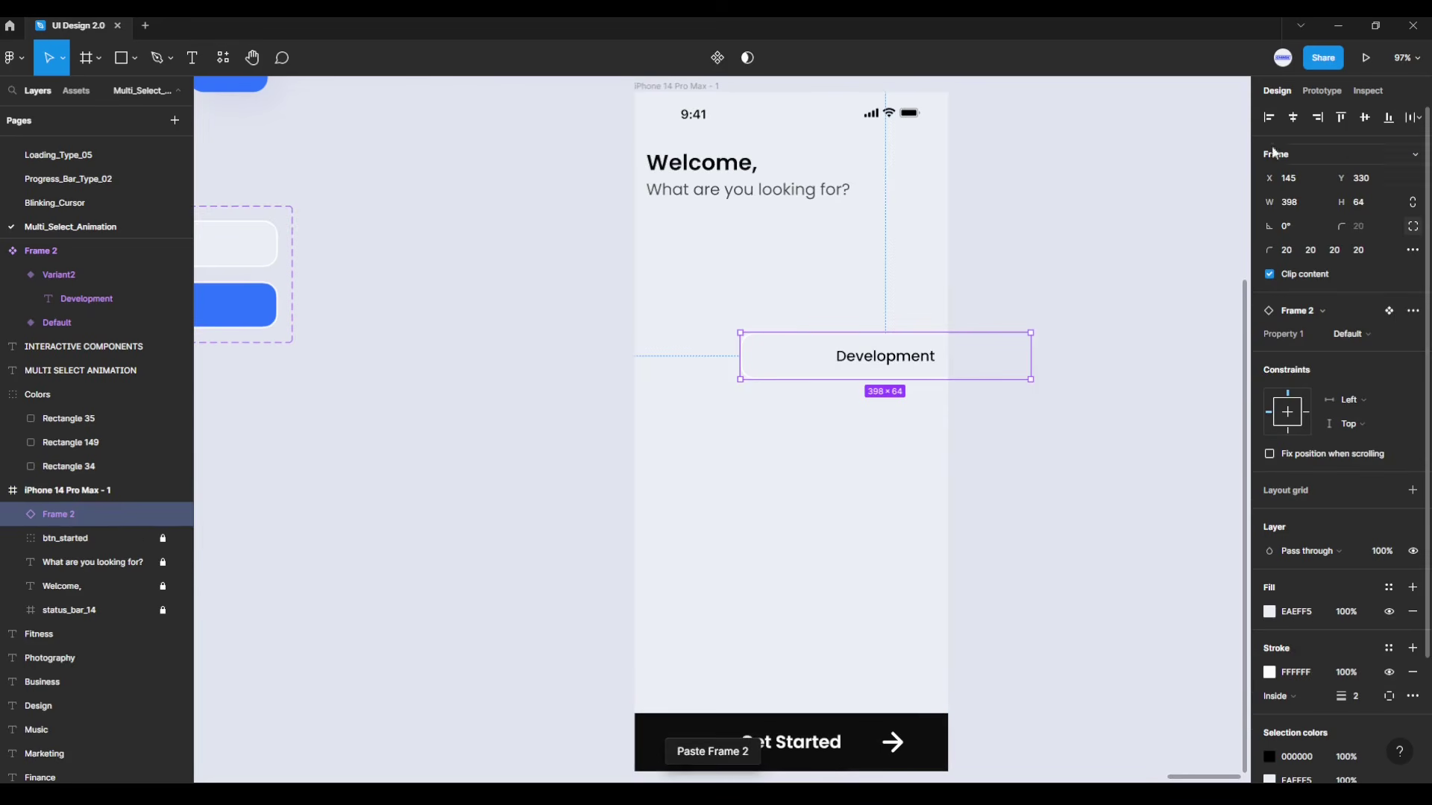
pyautogui.click(1292, 119)
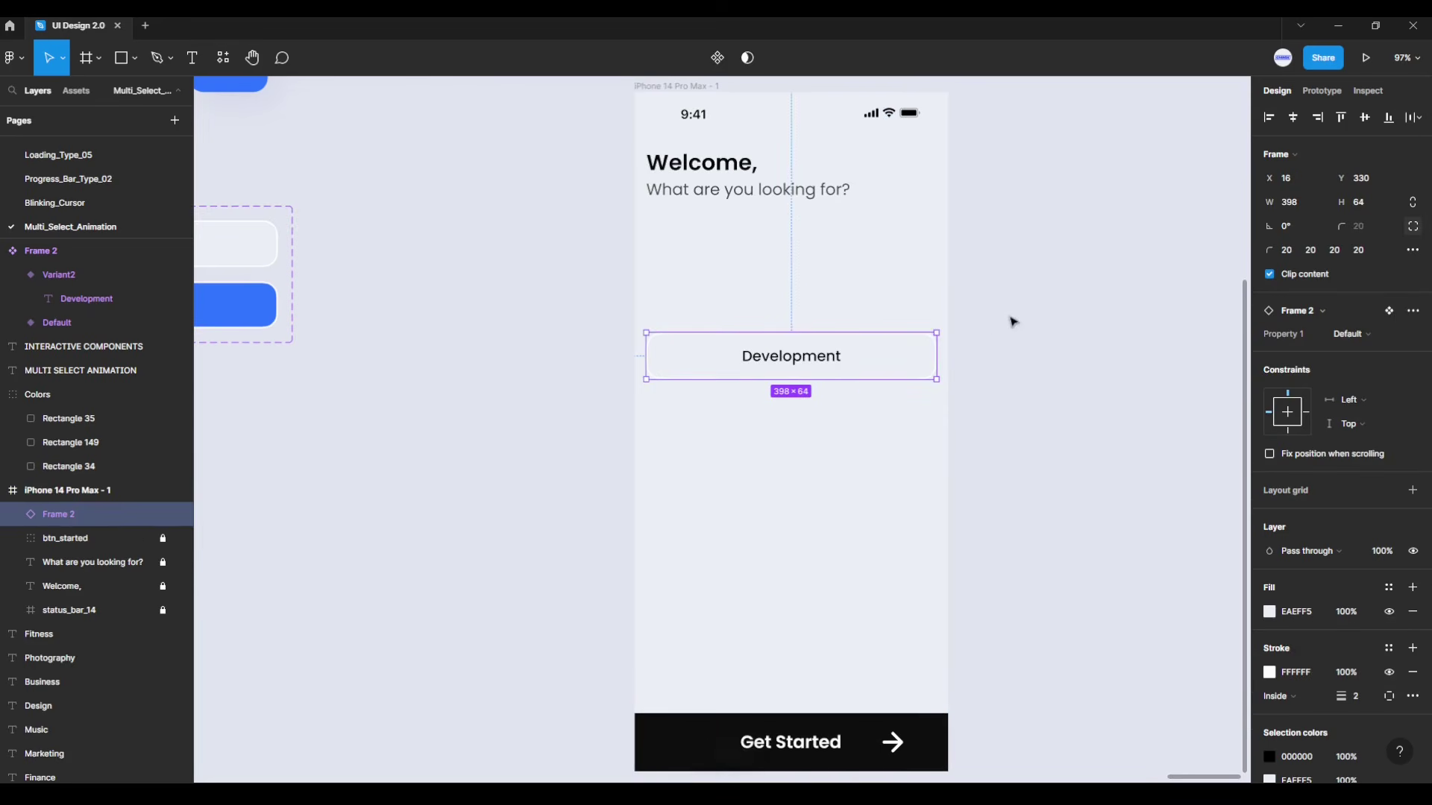
# Step: Move the button up beneath the "What are you looking for?" text, to Y 186
pyautogui.moveTo(853, 367); pyautogui.dragTo(850, 273)
pyautogui.press('Up')
pyautogui.press('Up')
pyautogui.press('Up')
pyautogui.press('Up')
pyautogui.press('Up')
pyautogui.press('Up')
pyautogui.press('Up')
pyautogui.press('Up')
pyautogui.press('Up')
pyautogui.press('Up')
pyautogui.press('Up')
pyautogui.press('Up')
pyautogui.press('Up')
pyautogui.press('Up')
pyautogui.press('Up')
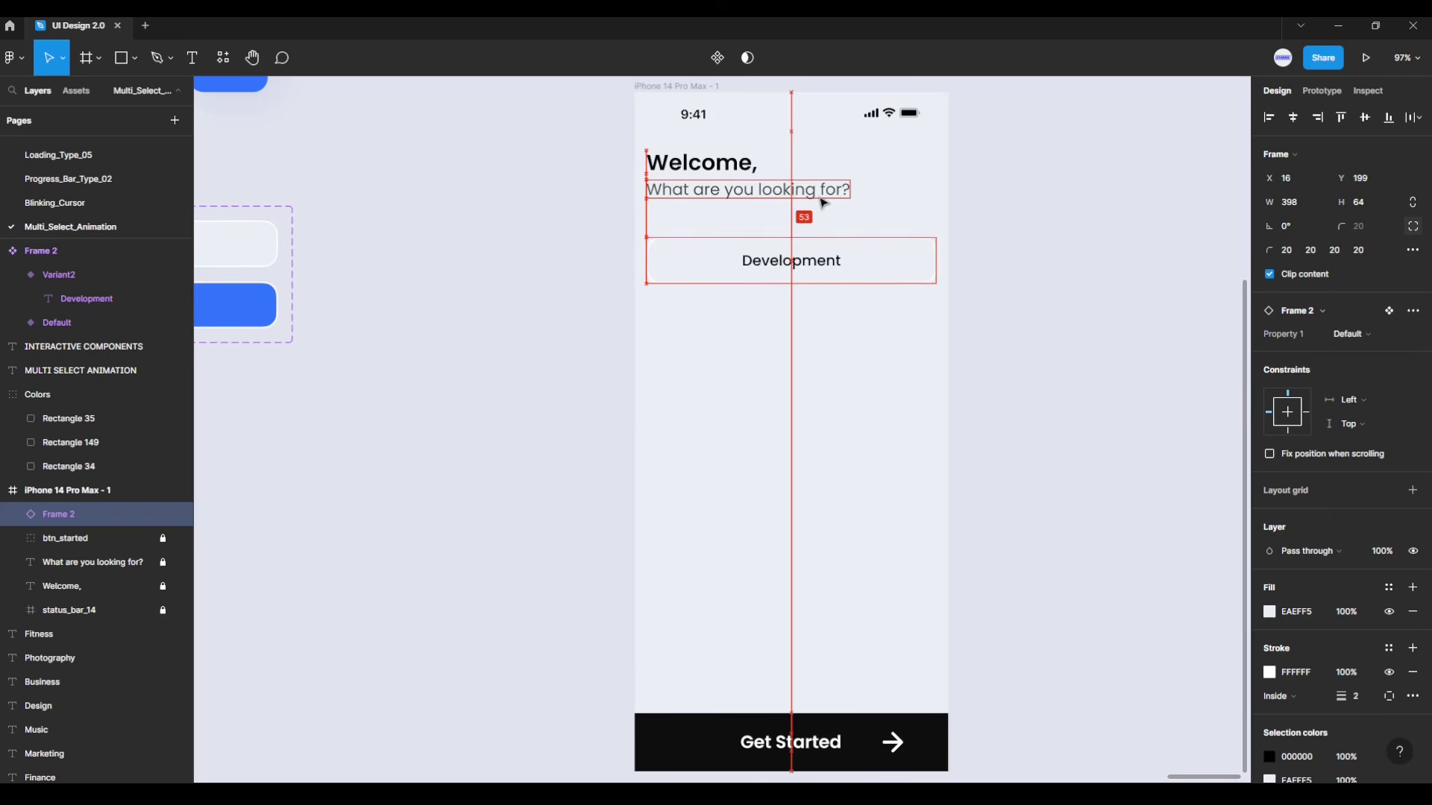
pyautogui.press('Down')
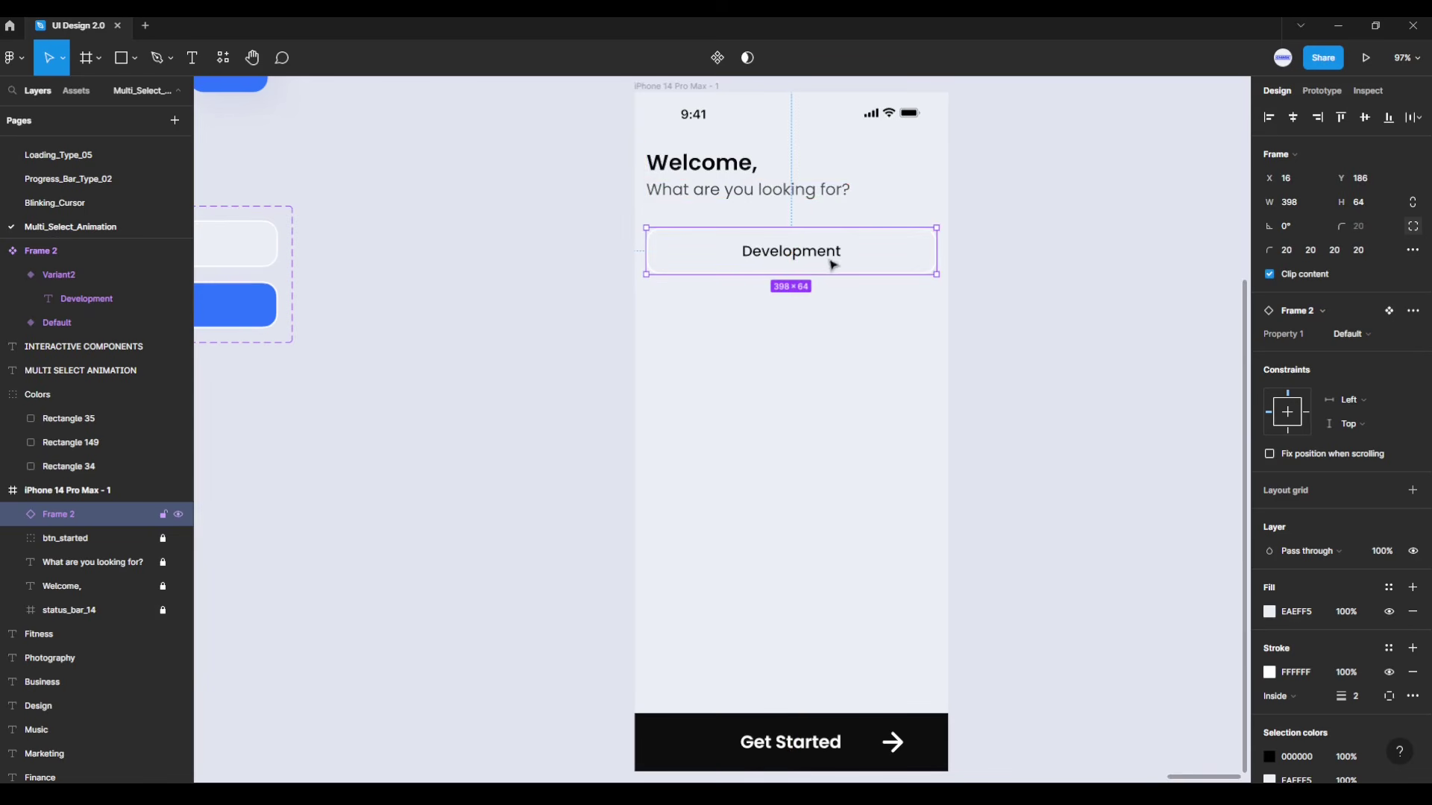
# Step: Paste a second Development button into the phone frame and place it below the first at Y 266
pyautogui.click(691, 90)
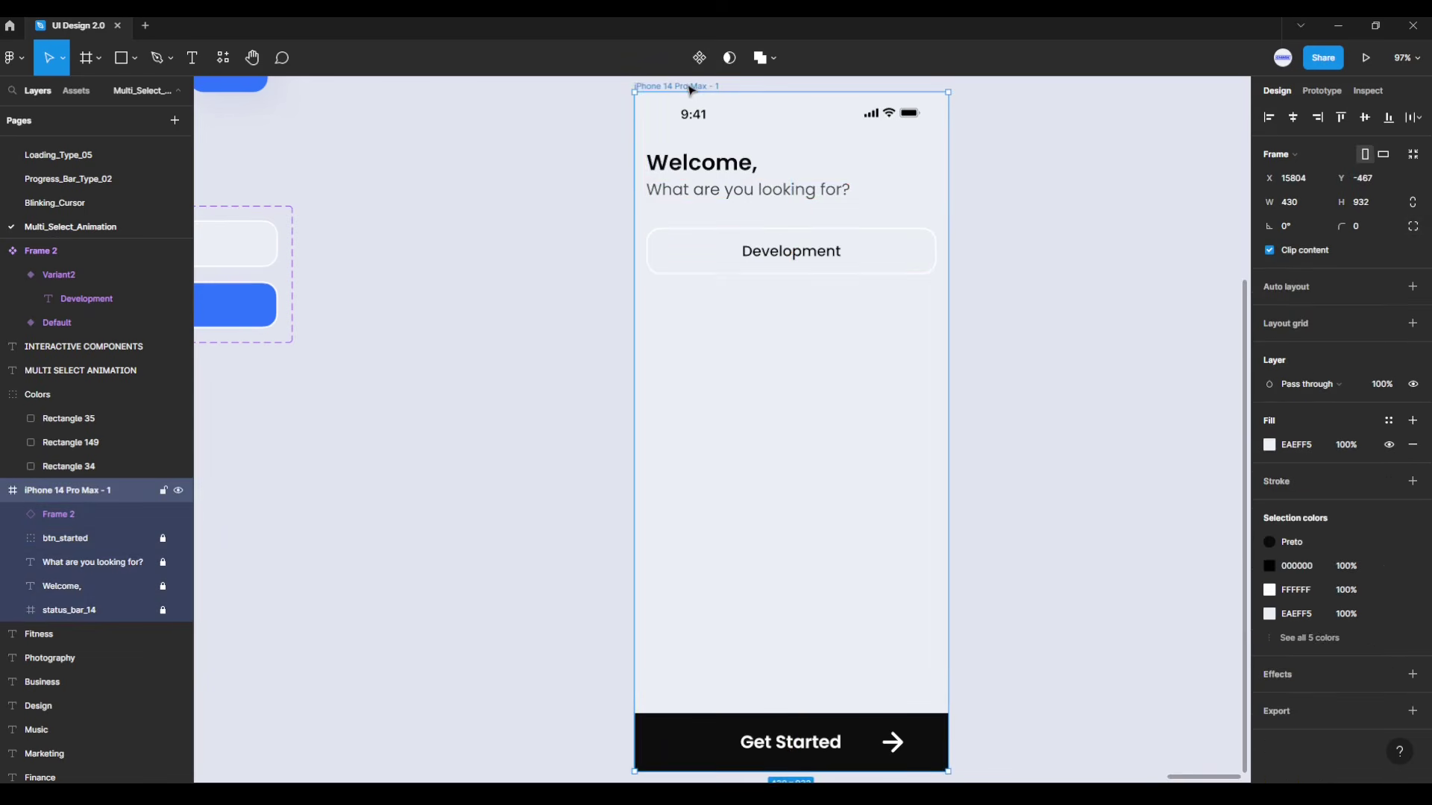
pyautogui.hotkey('ctrl', 'v')
pyautogui.moveTo(773, 137); pyautogui.dragTo(767, 316)
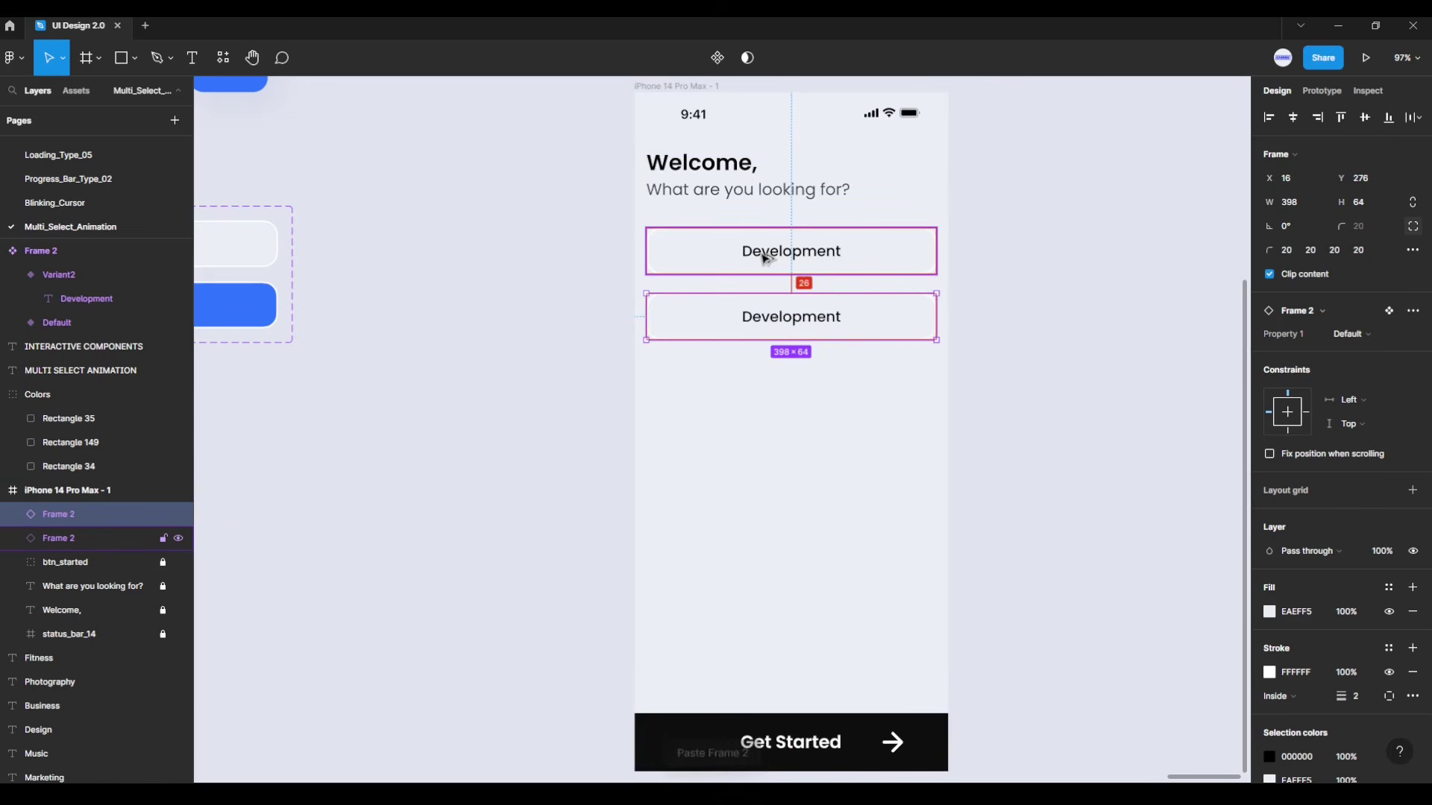
pyautogui.press('Up')
pyautogui.press('Up')
pyautogui.press('Up')
pyautogui.press('Up')
pyautogui.press('Up')
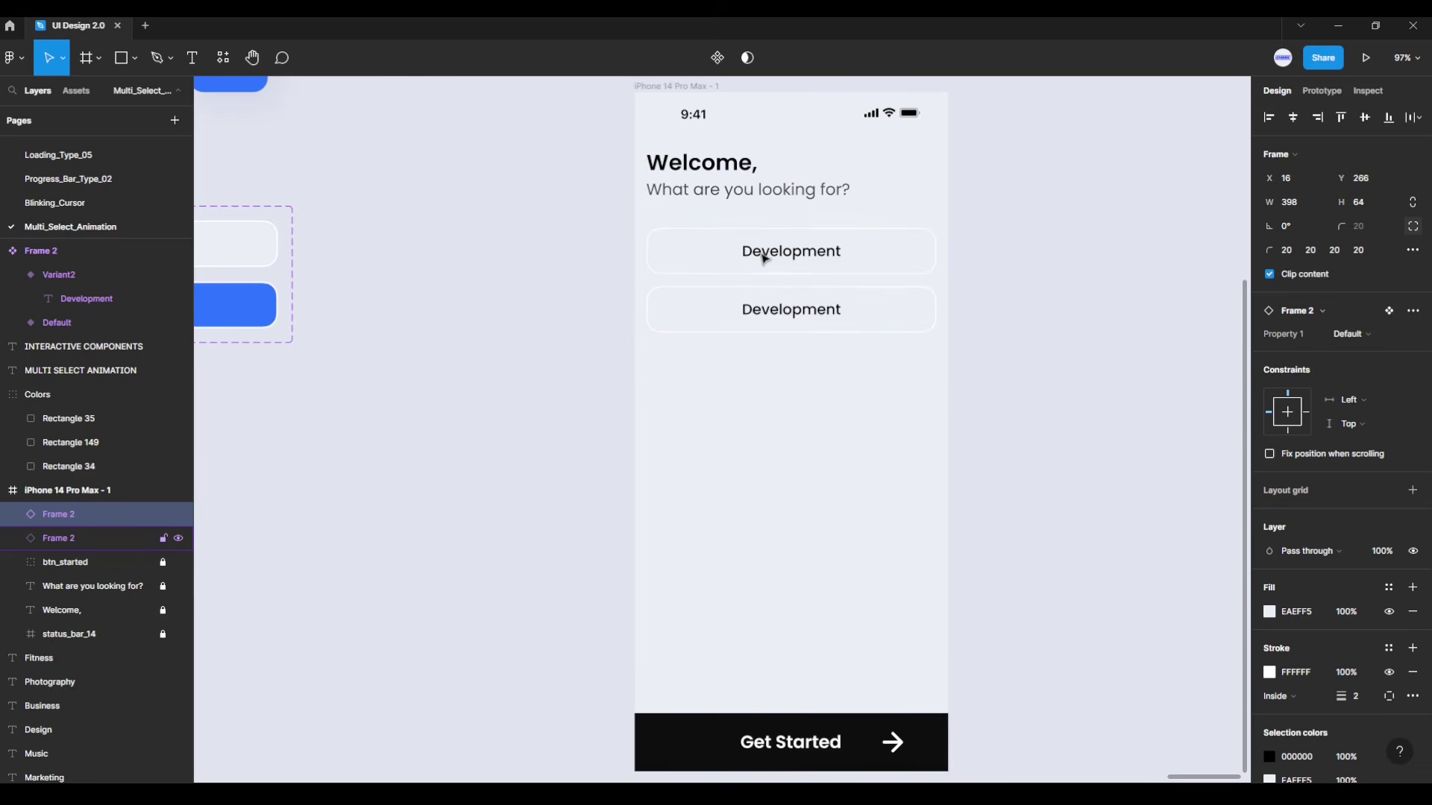
# Step: Duplicate the two Development buttons and place the copies below them with a 16 px gap
pyautogui.keyDown('shift'); pyautogui.click(764, 258); pyautogui.keyUp('shift')
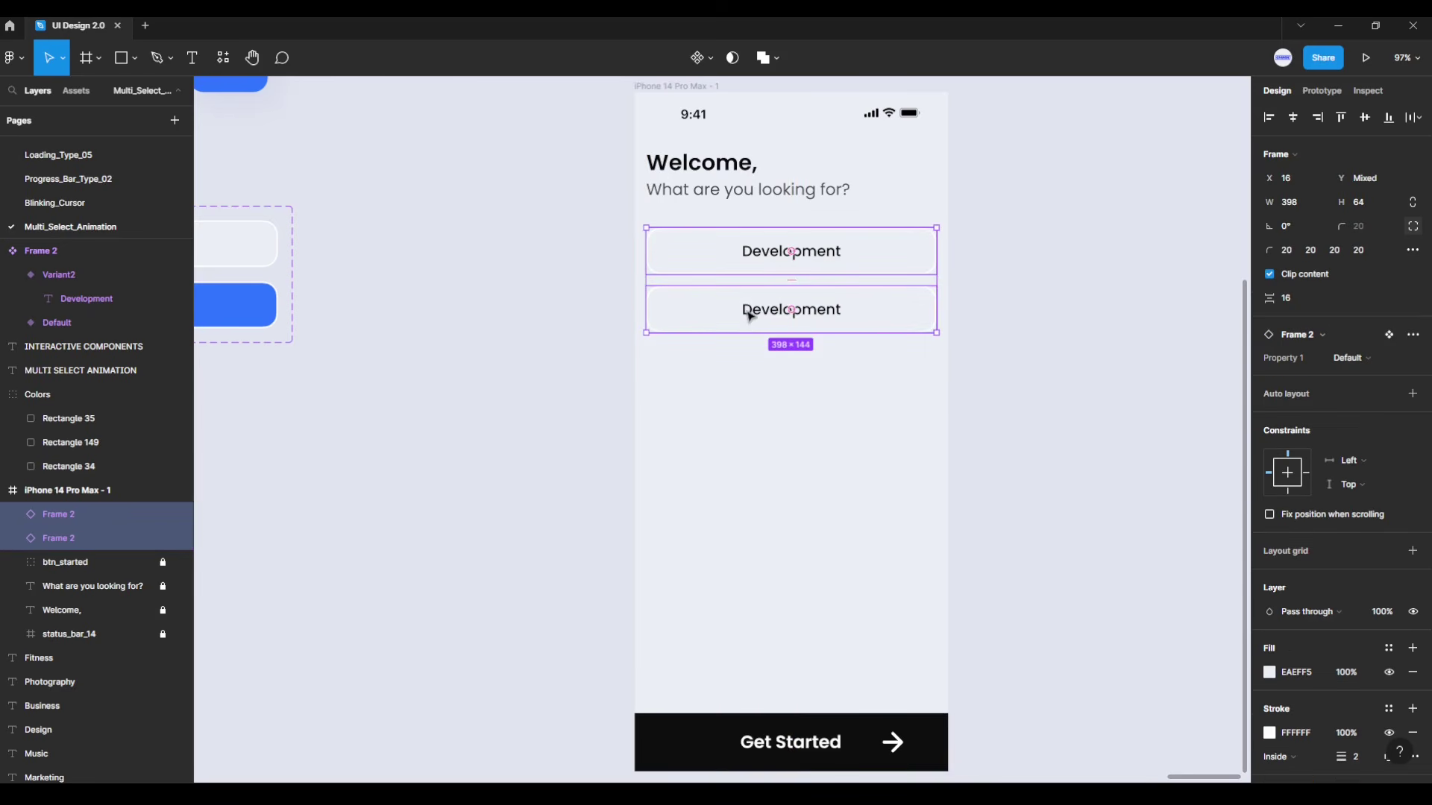
pyautogui.moveTo(751, 316); pyautogui.dragTo(754, 441)
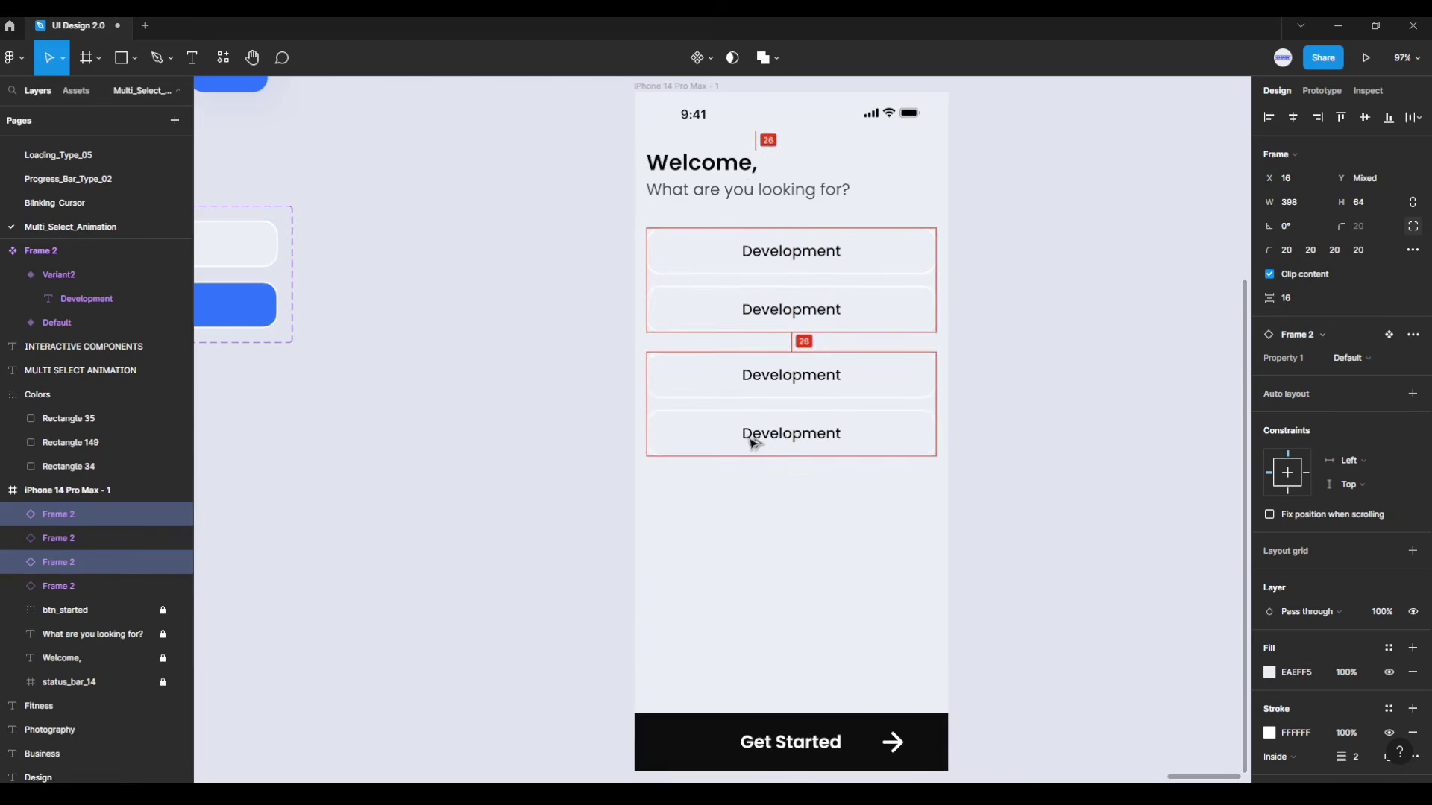
pyautogui.press('Up')
pyautogui.press('Up')
pyautogui.press('Up')
pyautogui.press('Up')
pyautogui.press('Up')
pyautogui.press('Up')
pyautogui.press('Up')
pyautogui.press('Up')
pyautogui.press('Up')
pyautogui.press('Up')
pyautogui.press('Up')
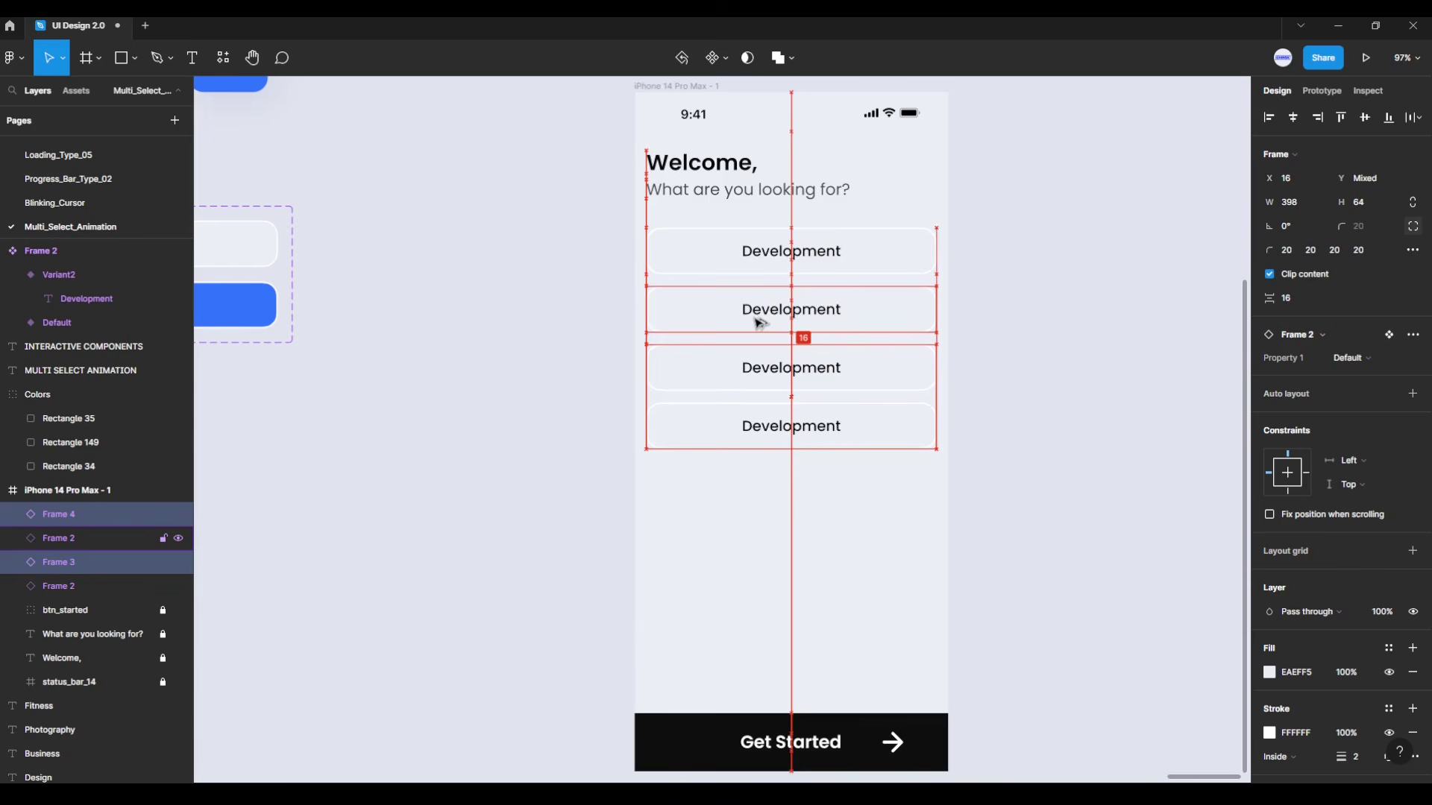
# Step: Duplicate all four Development buttons and place the copies below with the same 16 px spacing, filling the space above Get Started
pyautogui.click(741, 261)
pyautogui.keyDown('shift'); pyautogui.click(735, 311); pyautogui.keyUp('shift')
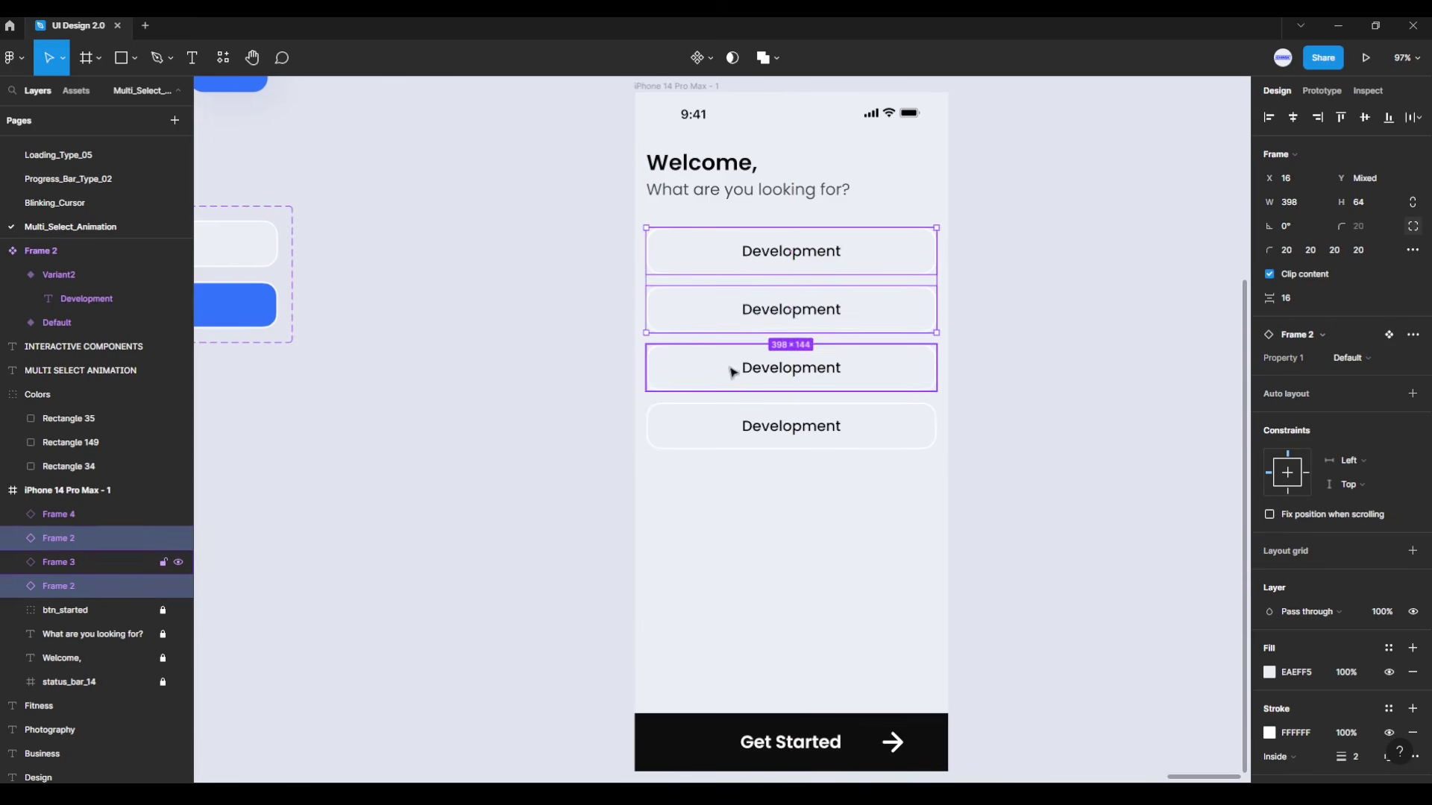
pyautogui.keyDown('shift'); pyautogui.click(736, 367); pyautogui.keyUp('shift')
pyautogui.keyDown('shift'); pyautogui.click(742, 423); pyautogui.keyUp('shift')
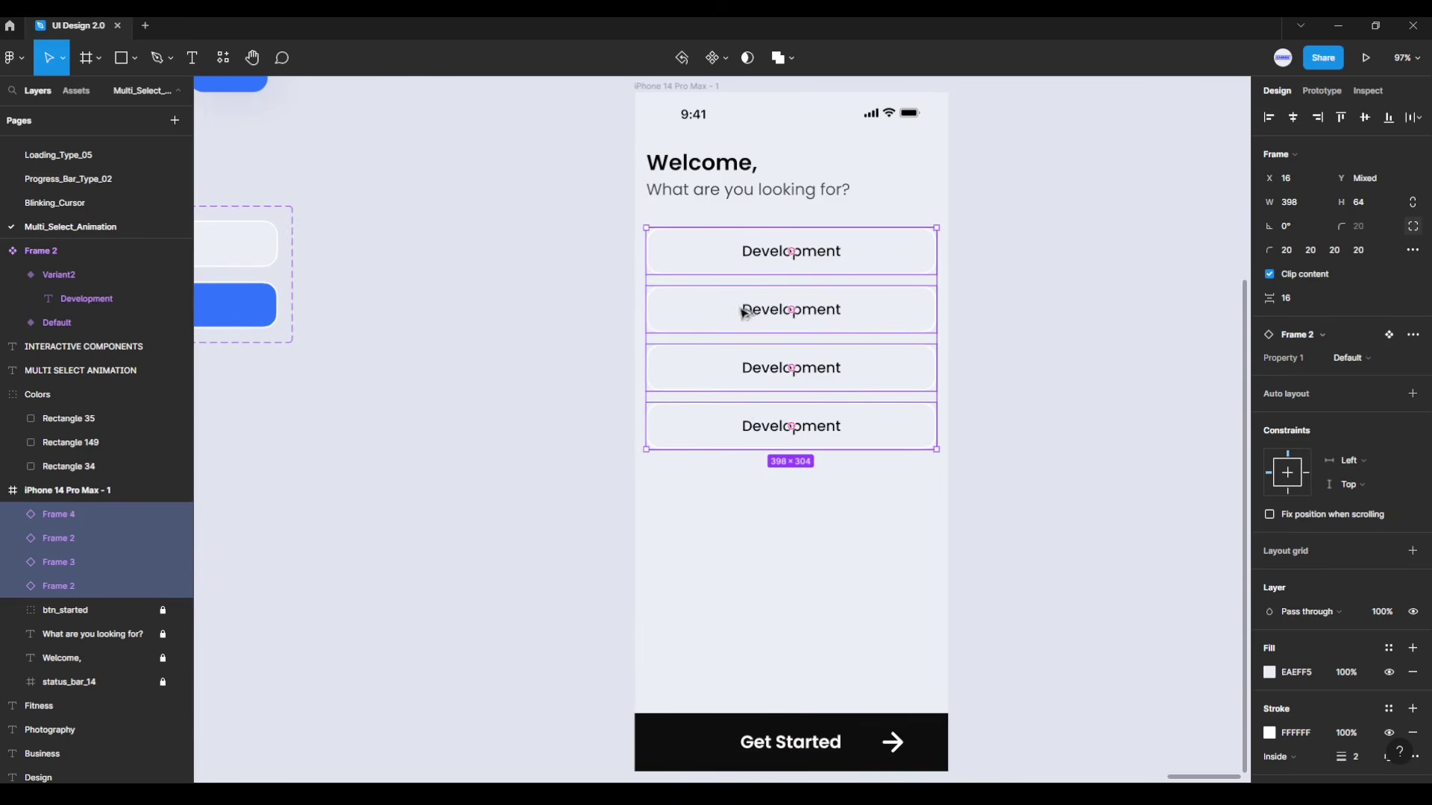
pyautogui.moveTo(744, 310); pyautogui.dragTo(750, 542)
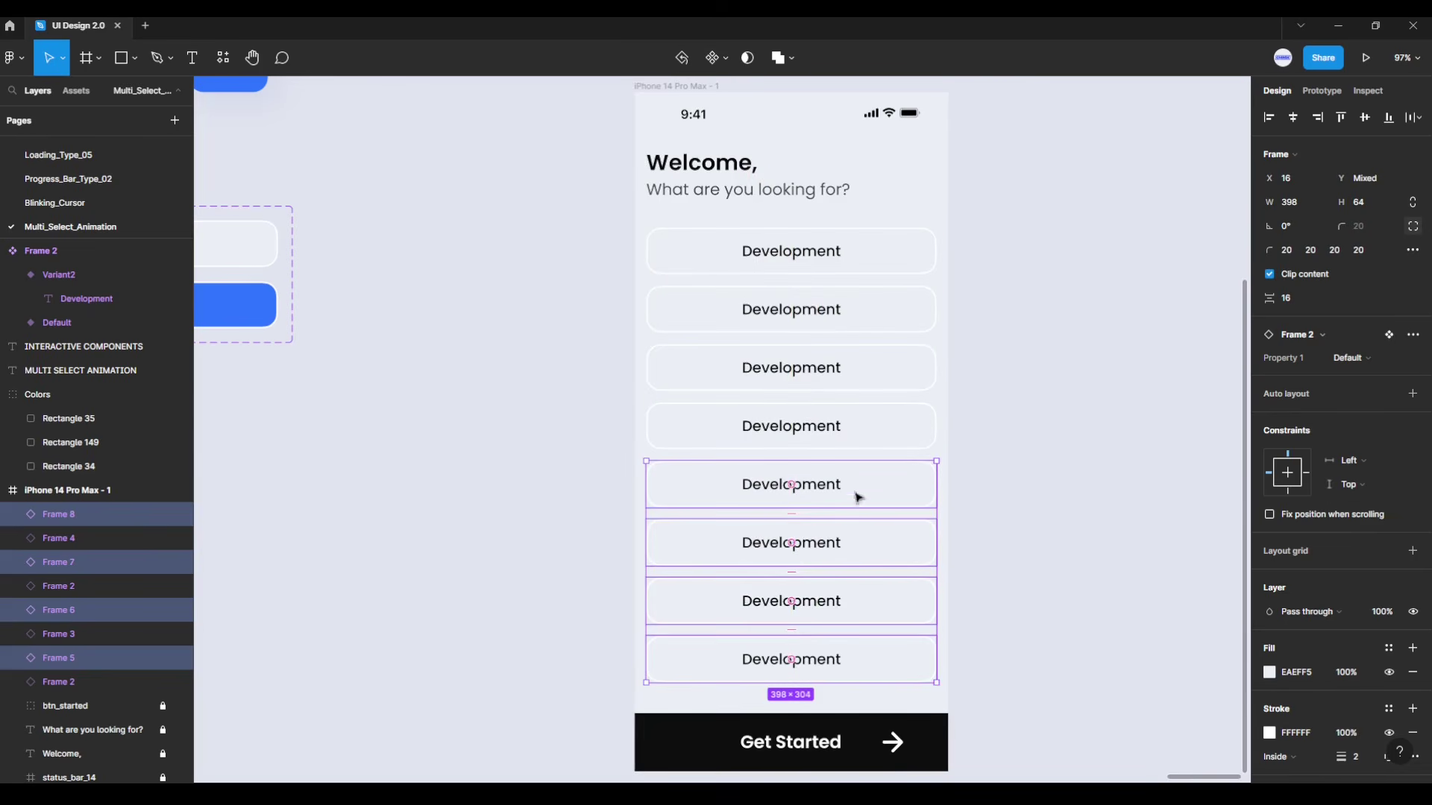
pyautogui.click(999, 414)
pyautogui.scroll(-3, 553, 350)
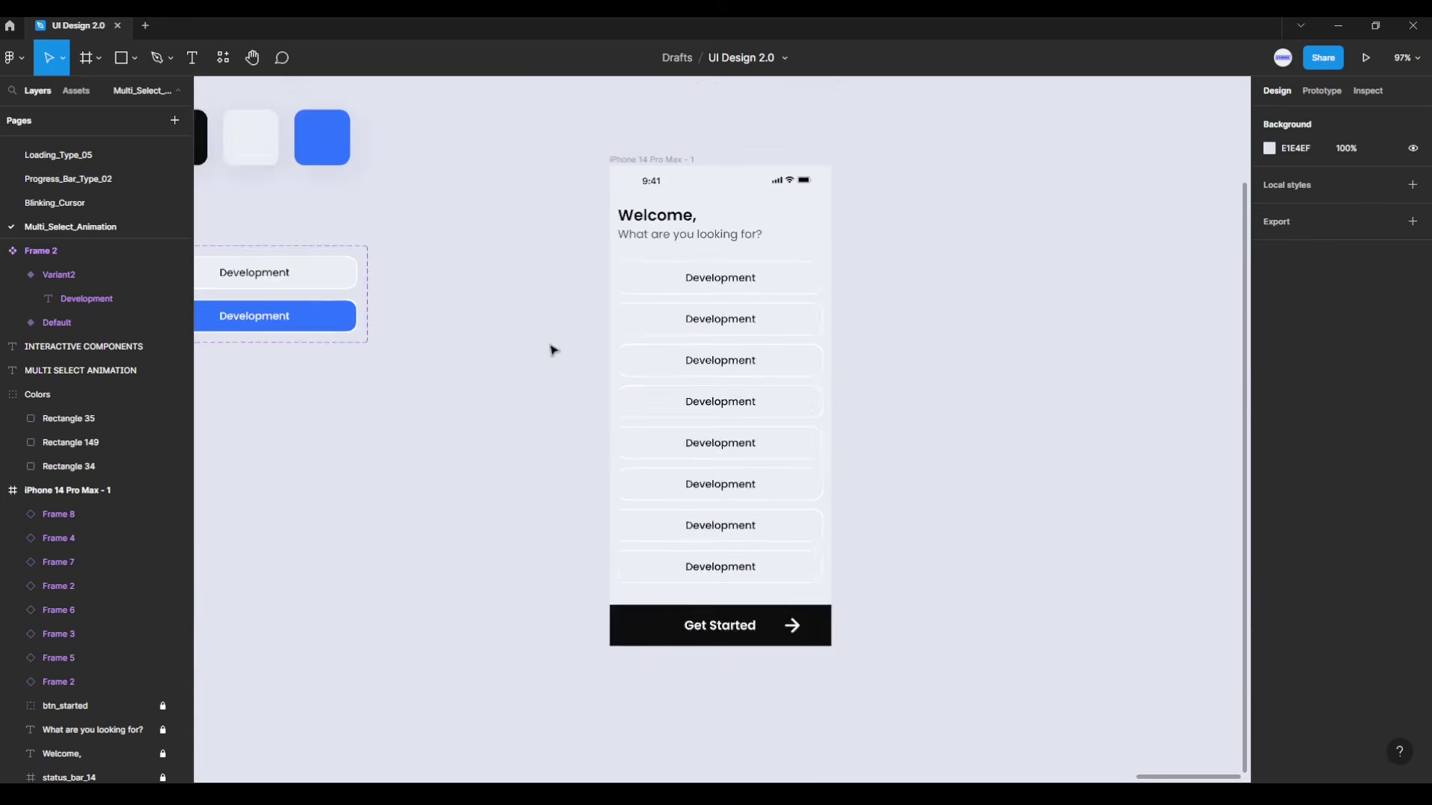
# Step: Move the seven category labels from Design to Fitness out of the list and place them beside the phone frame
pyautogui.scroll(-5, 553, 350)
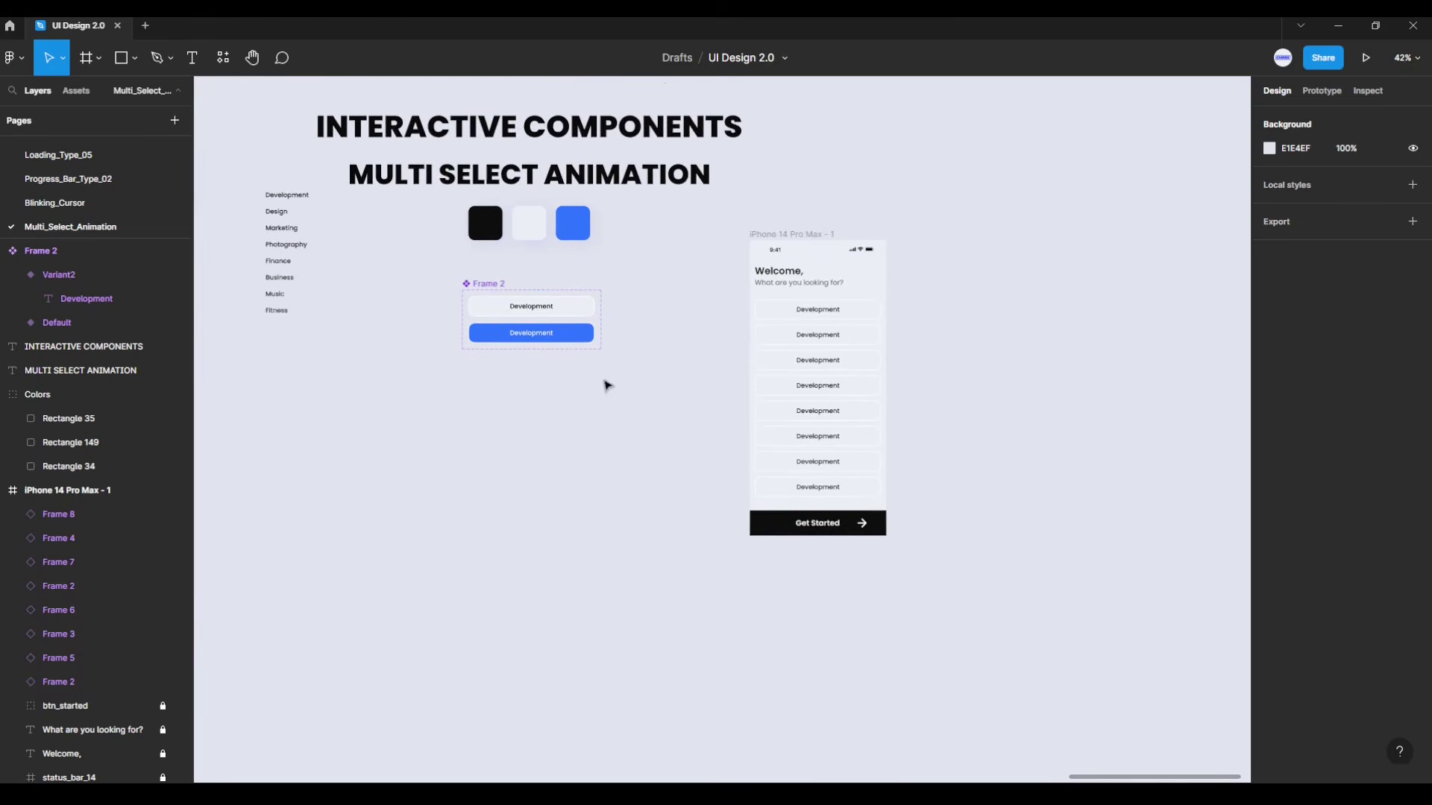
pyautogui.moveTo(252, 206); pyautogui.dragTo(320, 358)
pyautogui.moveTo(276, 258); pyautogui.dragTo(925, 356)
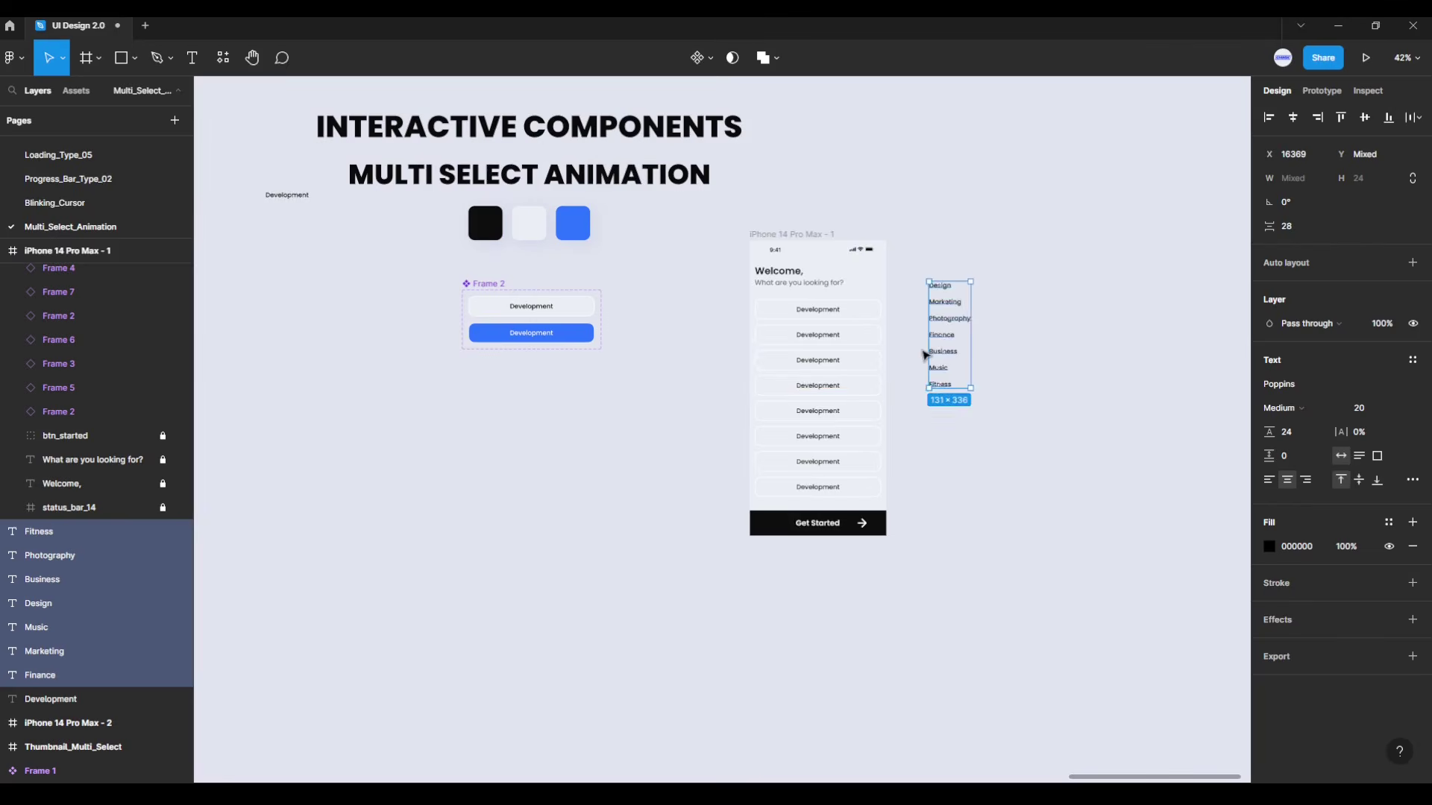
pyautogui.scroll(5, 921, 355)
pyautogui.scroll(2, 938, 352)
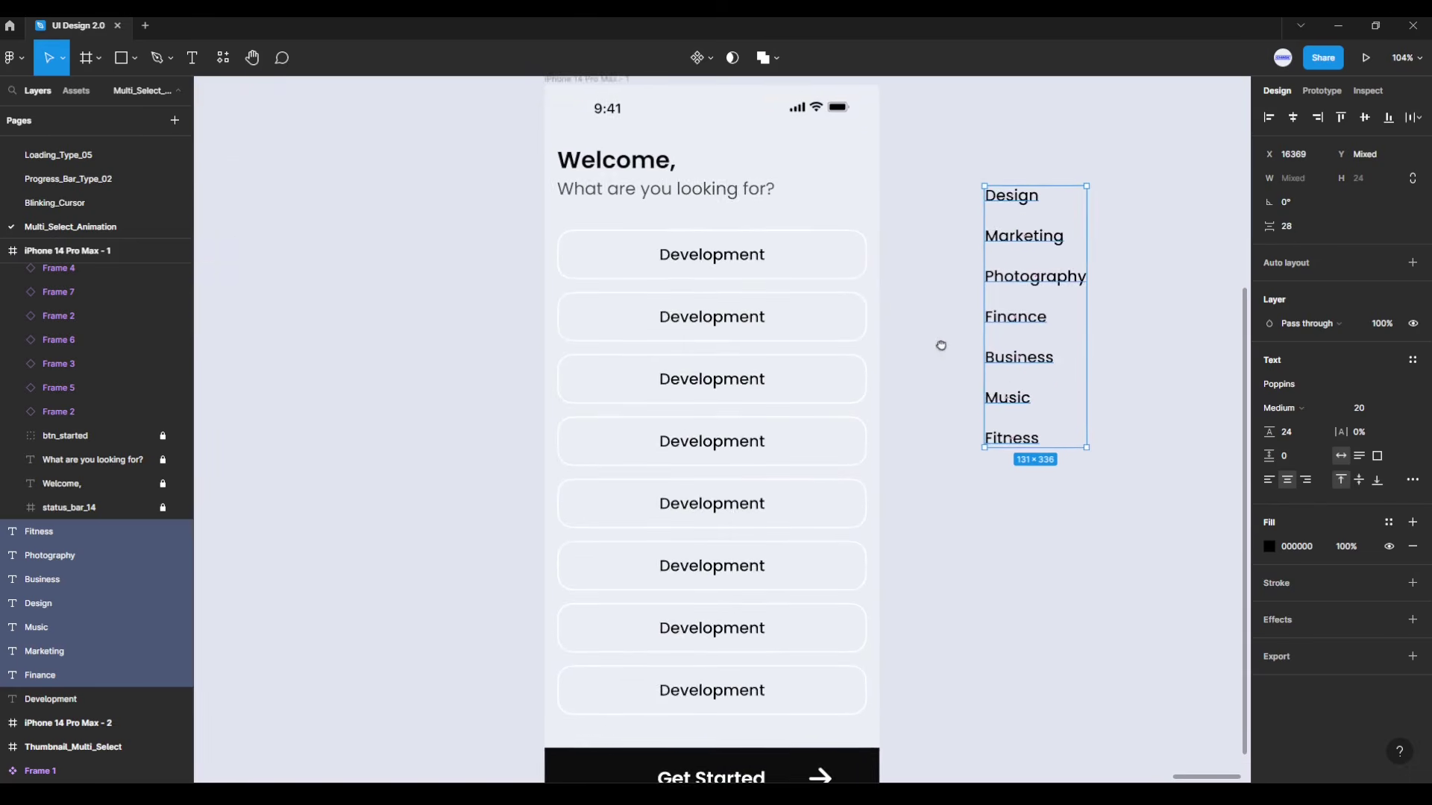
# Step: Copy the word Design from the label list and use it to replace the second button's text
pyautogui.click(1062, 183)
pyautogui.doubleClick(1052, 184)
pyautogui.hotkey('ctrl', 'c')
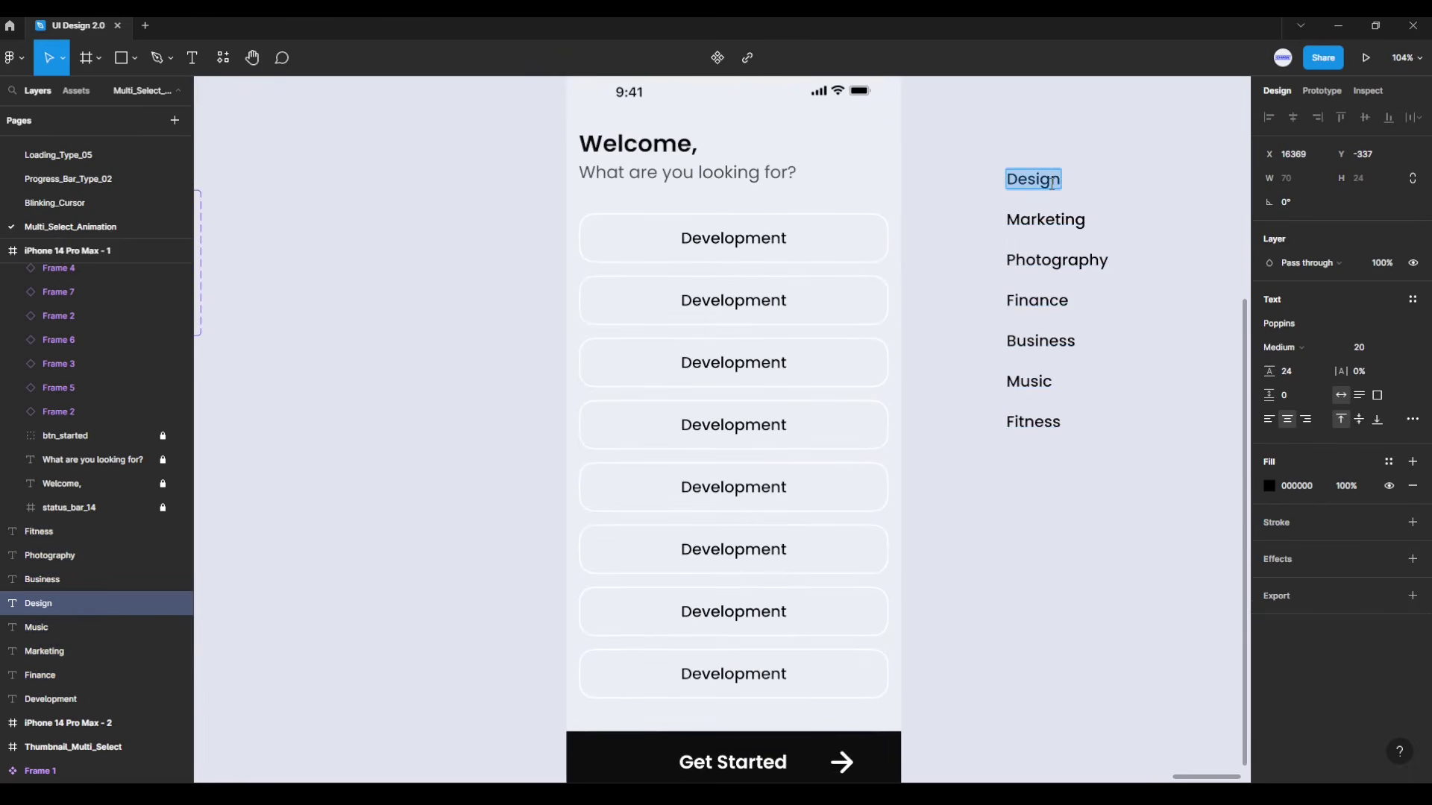
pyautogui.doubleClick(761, 300)
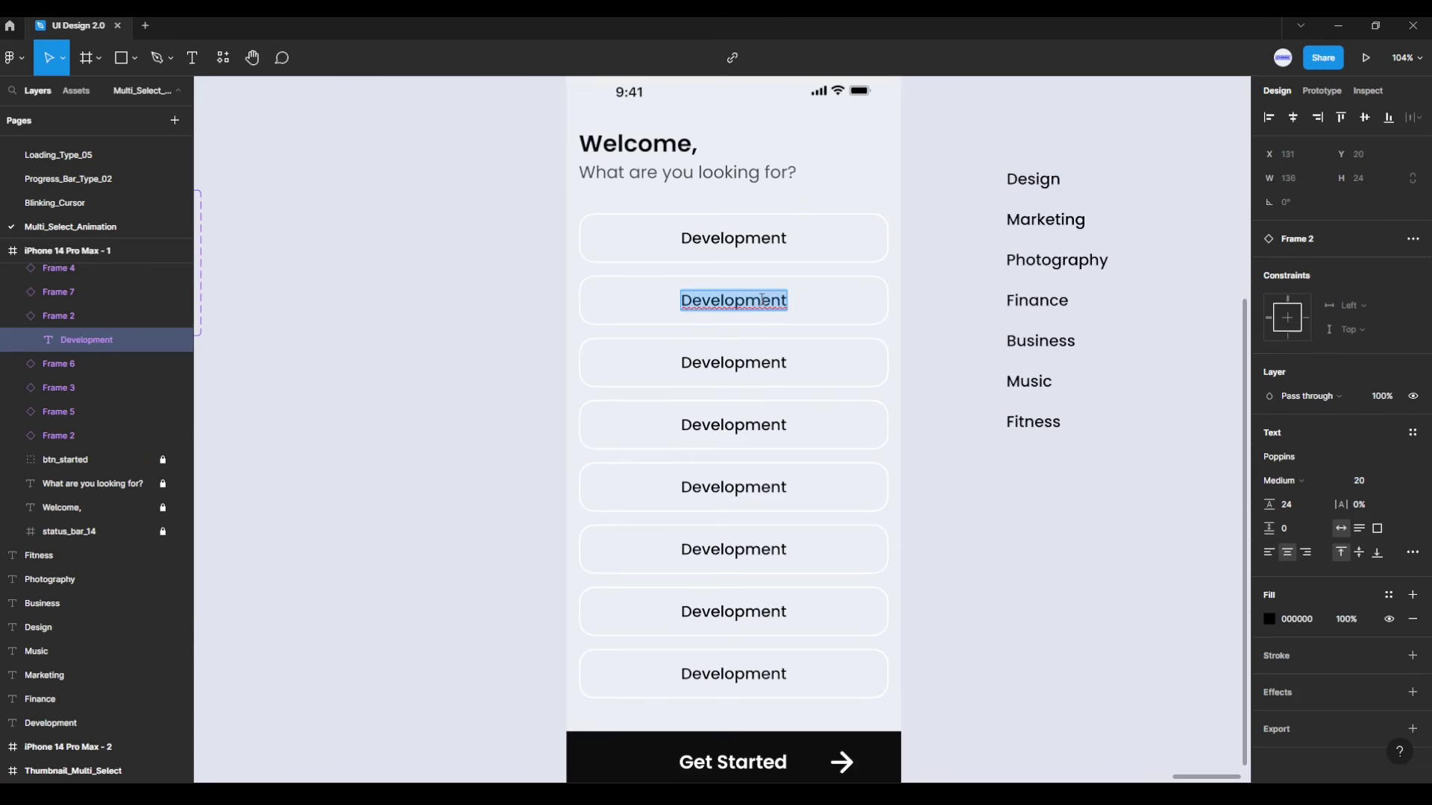
pyautogui.hotkey('ctrl', 'v')
pyautogui.press('Escape')
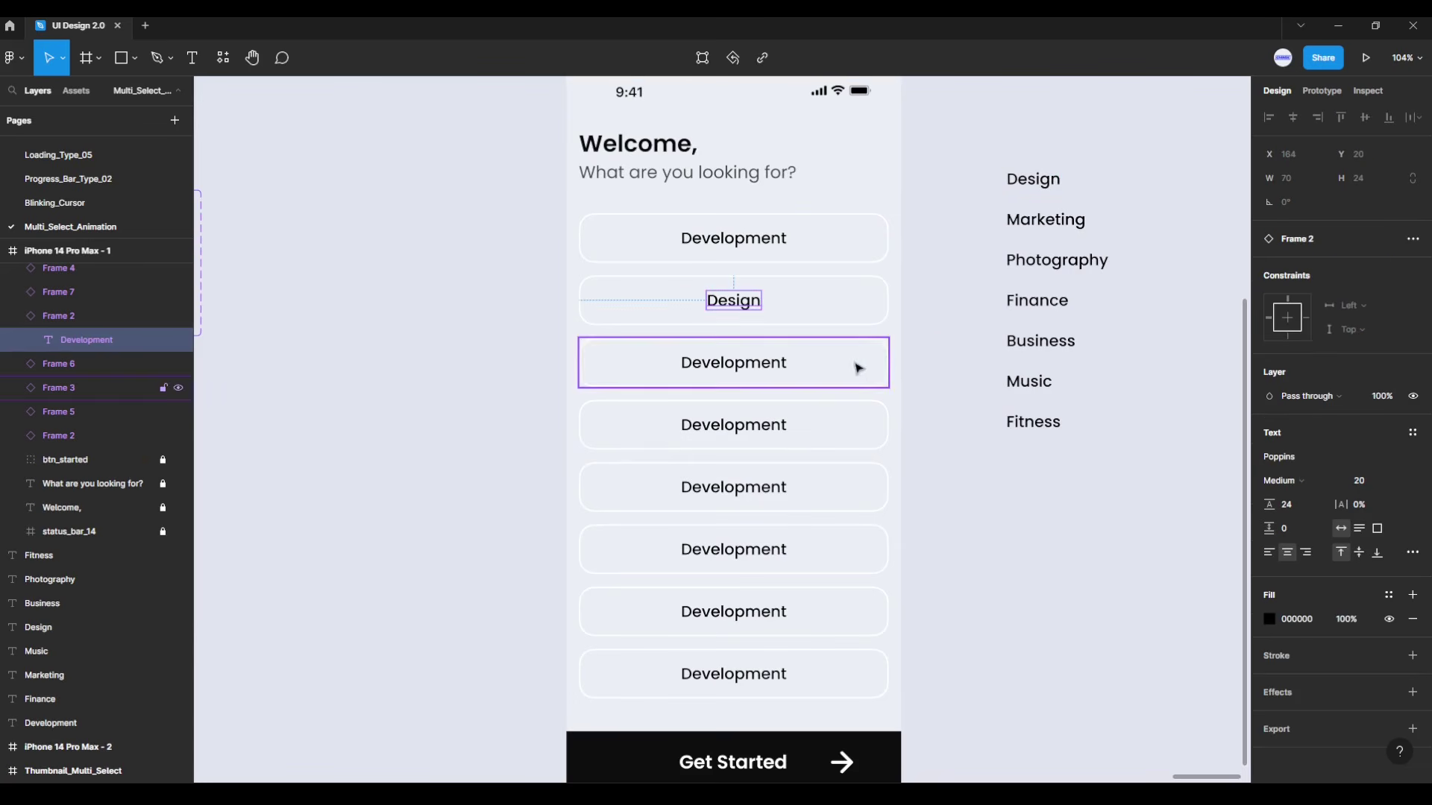
pyautogui.click(931, 388)
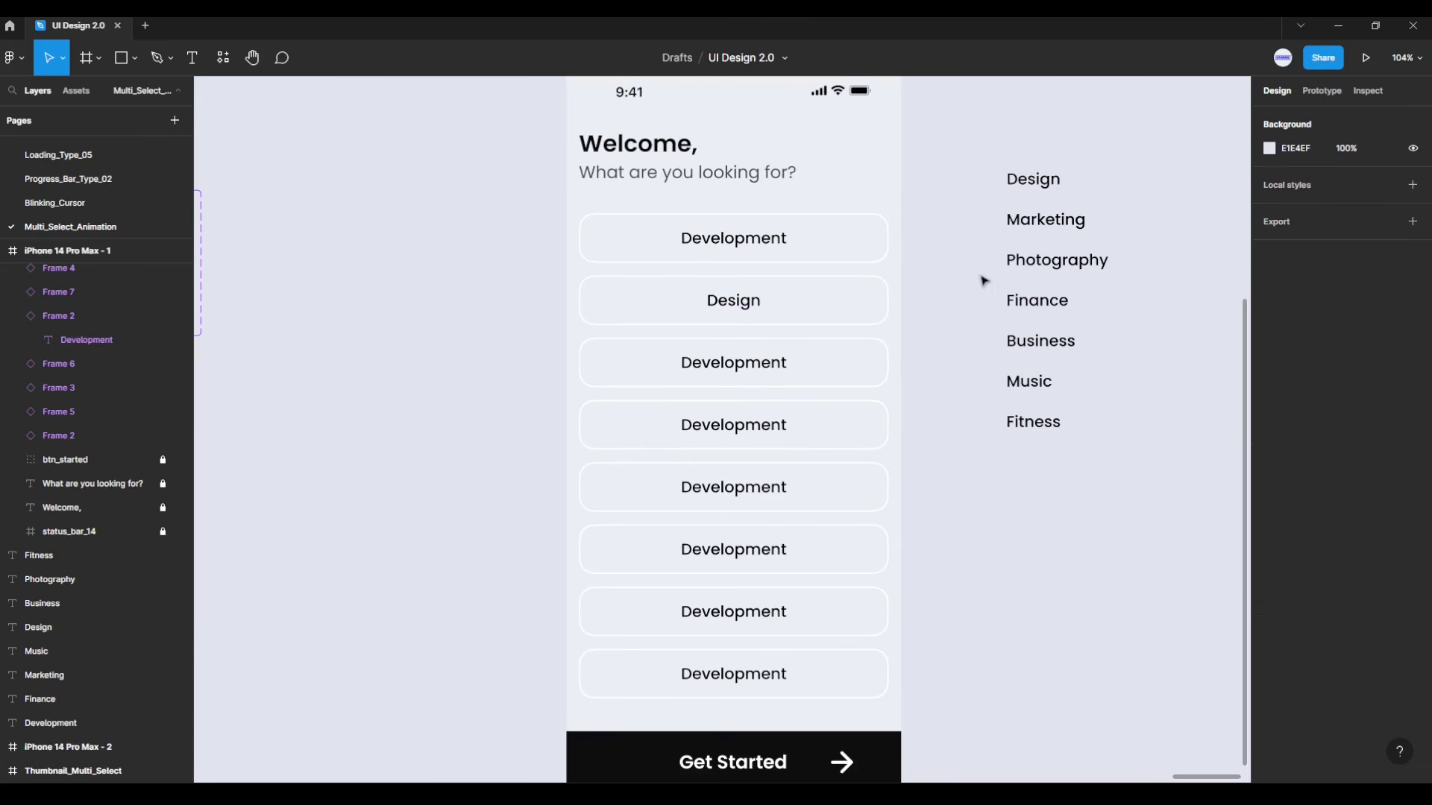
# Step: Replace the third button's text with Marketing and the fourth button's text with Photography, using the label list
pyautogui.doubleClick(1038, 221)
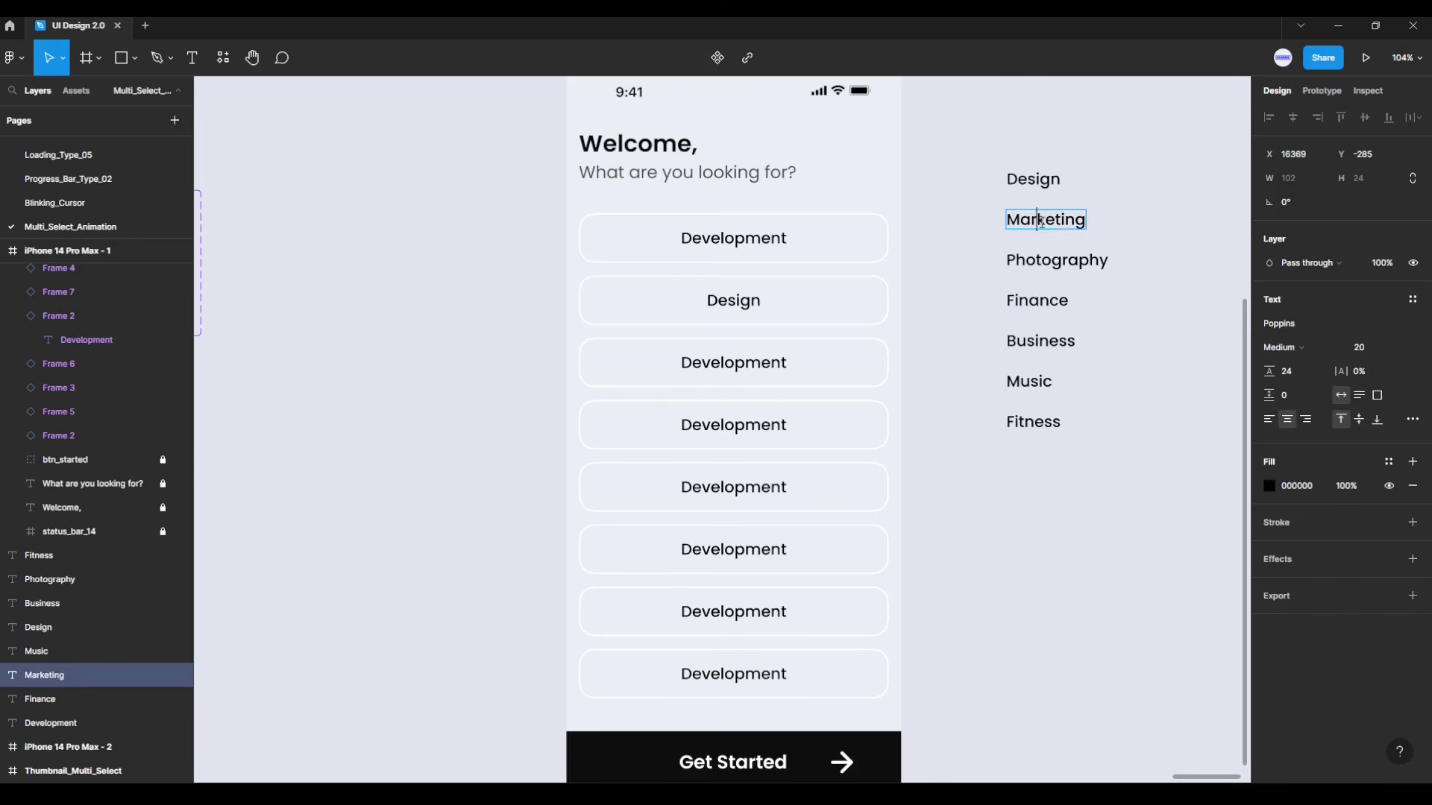
pyautogui.doubleClick(765, 365)
pyautogui.write('Marketing')
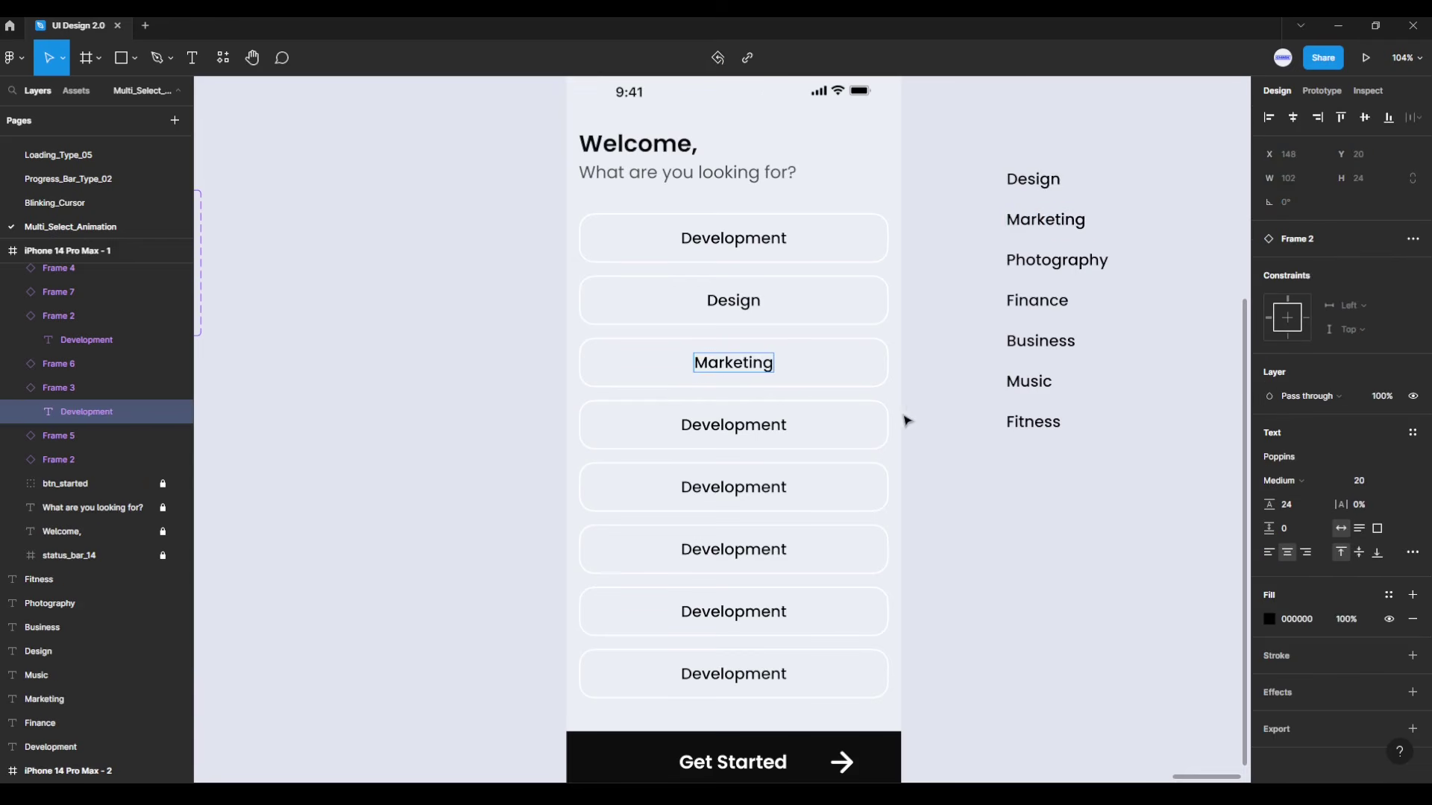
pyautogui.press('Escape')
pyautogui.click(1027, 267)
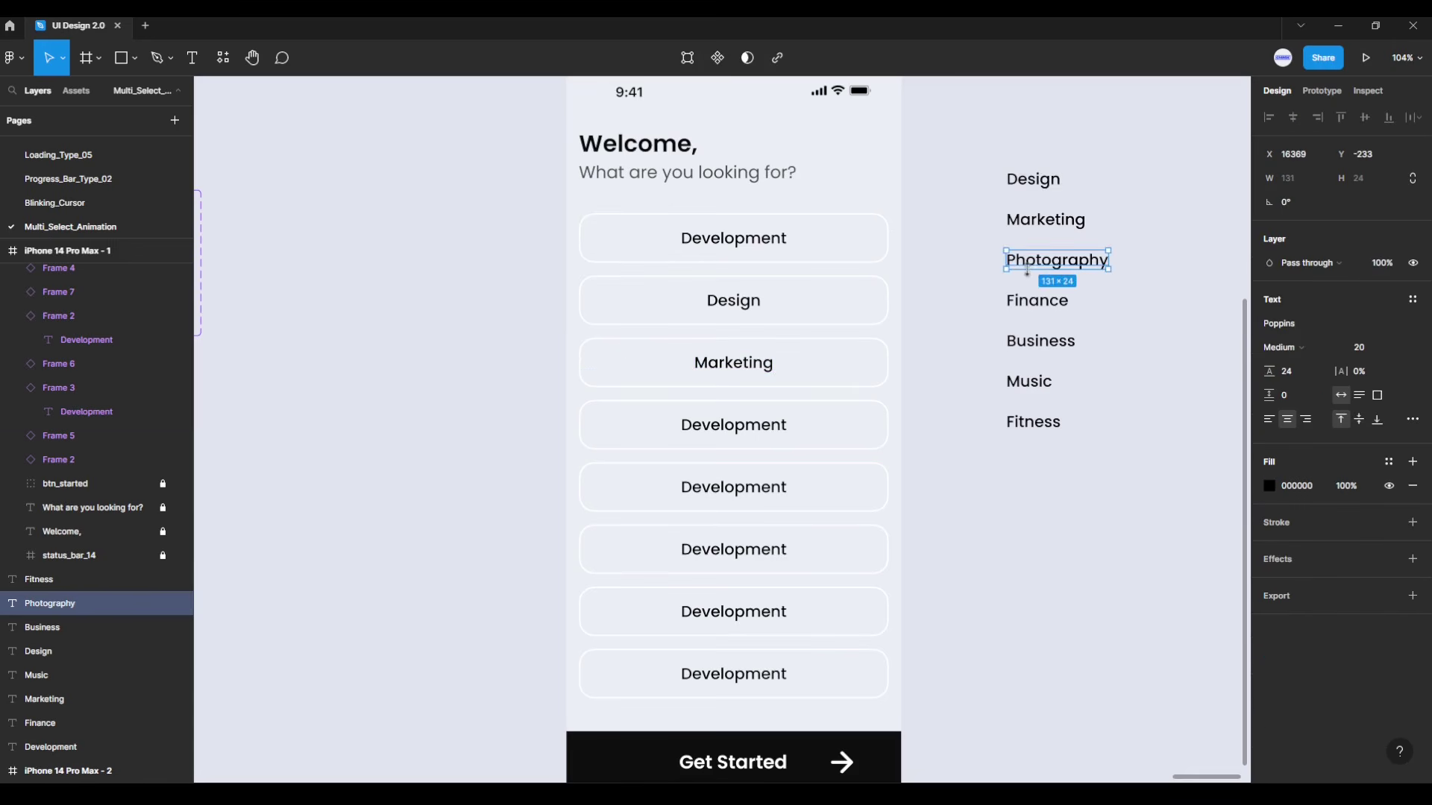
pyautogui.doubleClick(1030, 270)
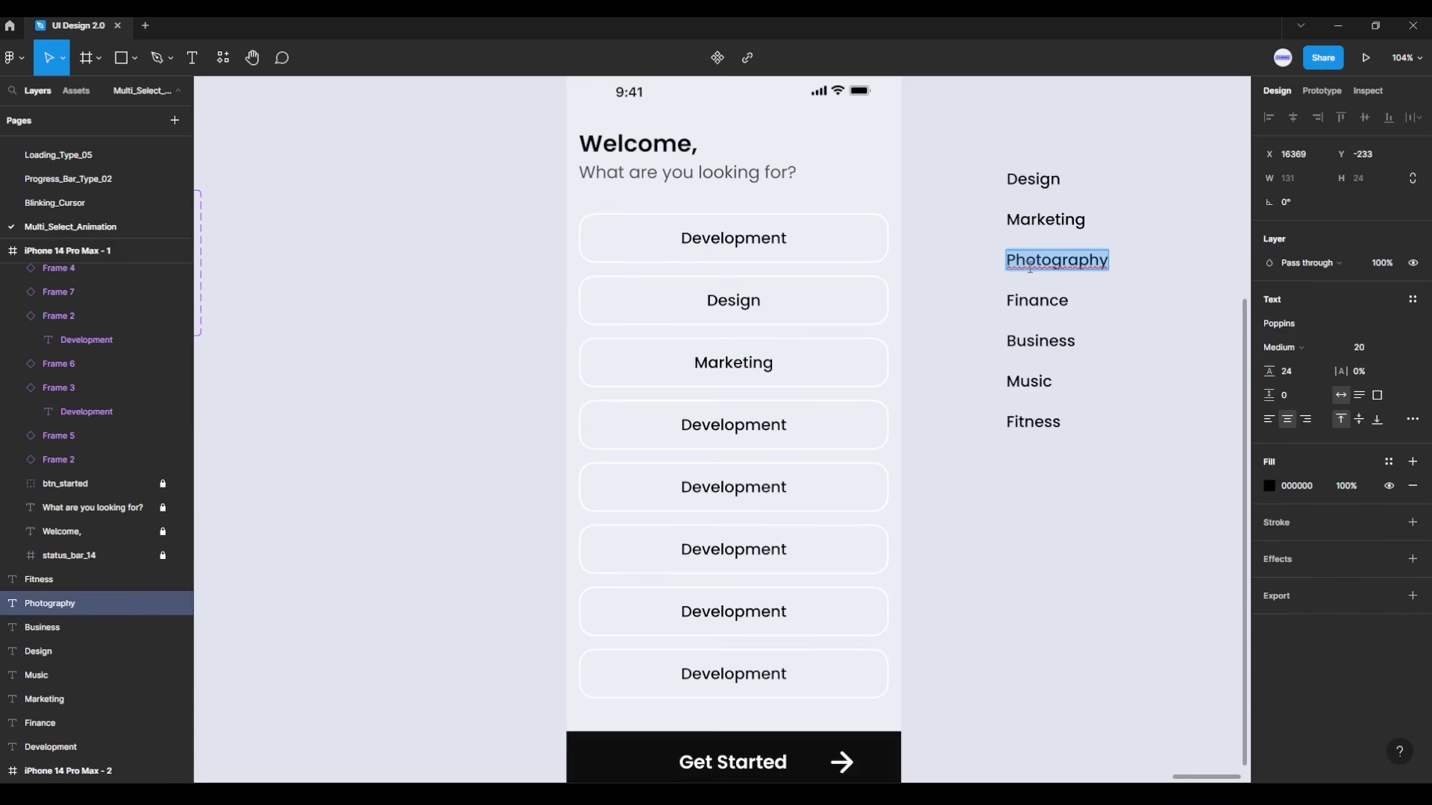
pyautogui.doubleClick(775, 424)
pyautogui.write('Photography')
# Step: Replace the fifth button's text with Finance and the sixth button's text with Business, using the label list
pyautogui.doubleClick(1029, 301)
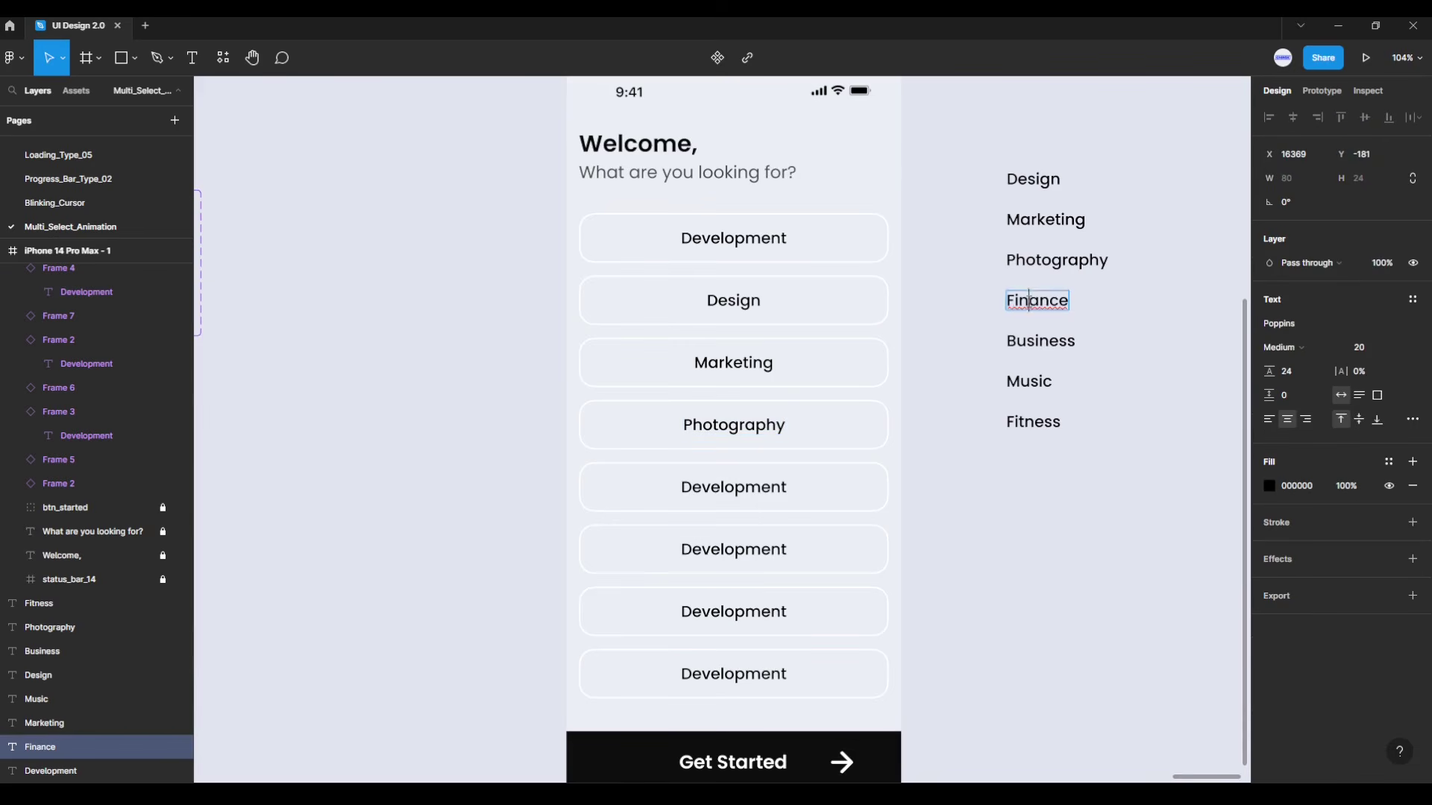
pyautogui.doubleClick(742, 485)
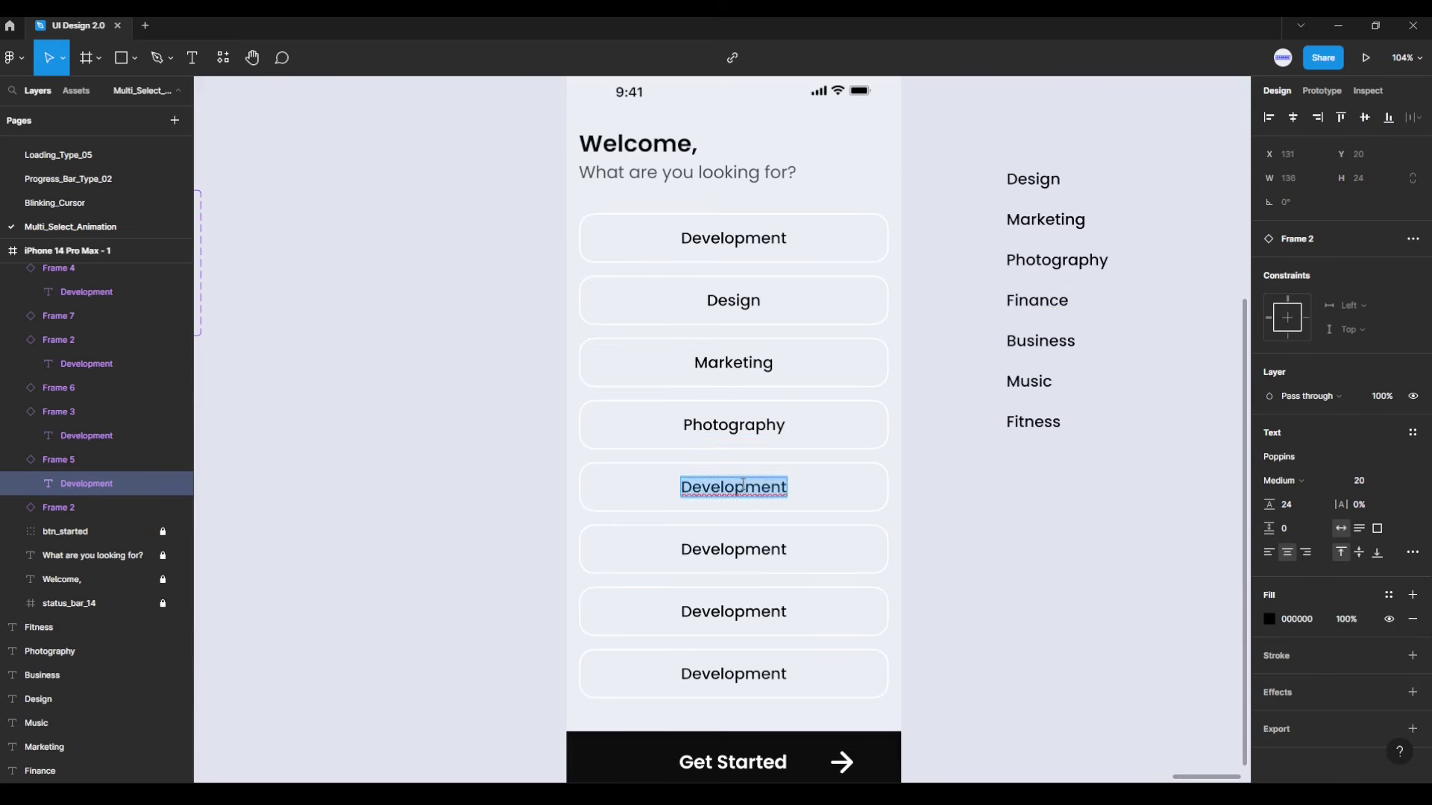
pyautogui.write('Finance')
pyautogui.click(1039, 342)
pyautogui.doubleClick(1040, 341)
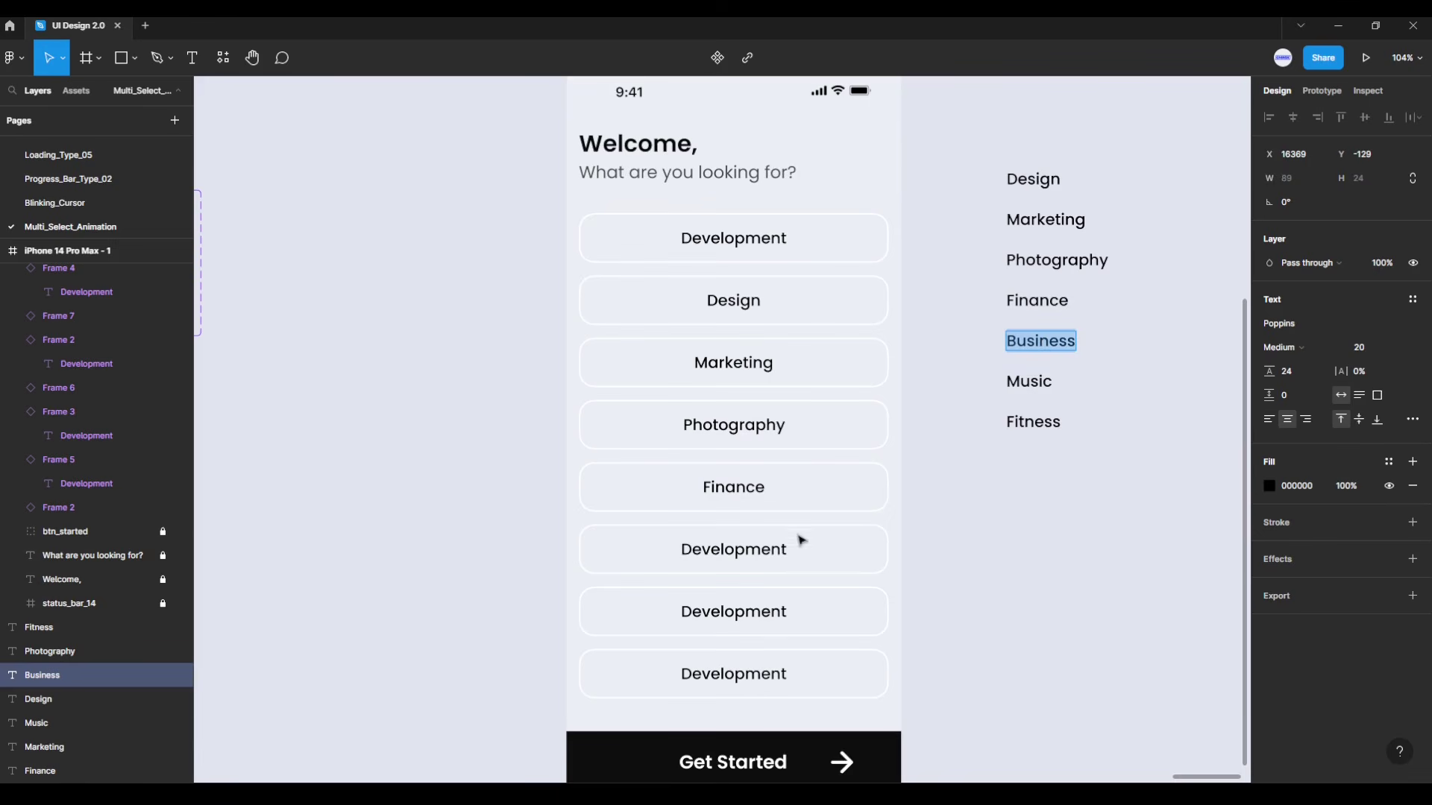
pyautogui.doubleClick(775, 549)
pyautogui.write('Business')
# Step: Replace the seventh button's text with Music and the last button's text with Fitness, using the label list
pyautogui.doubleClick(1029, 384)
pyautogui.hotkey('ctrl', 'c')
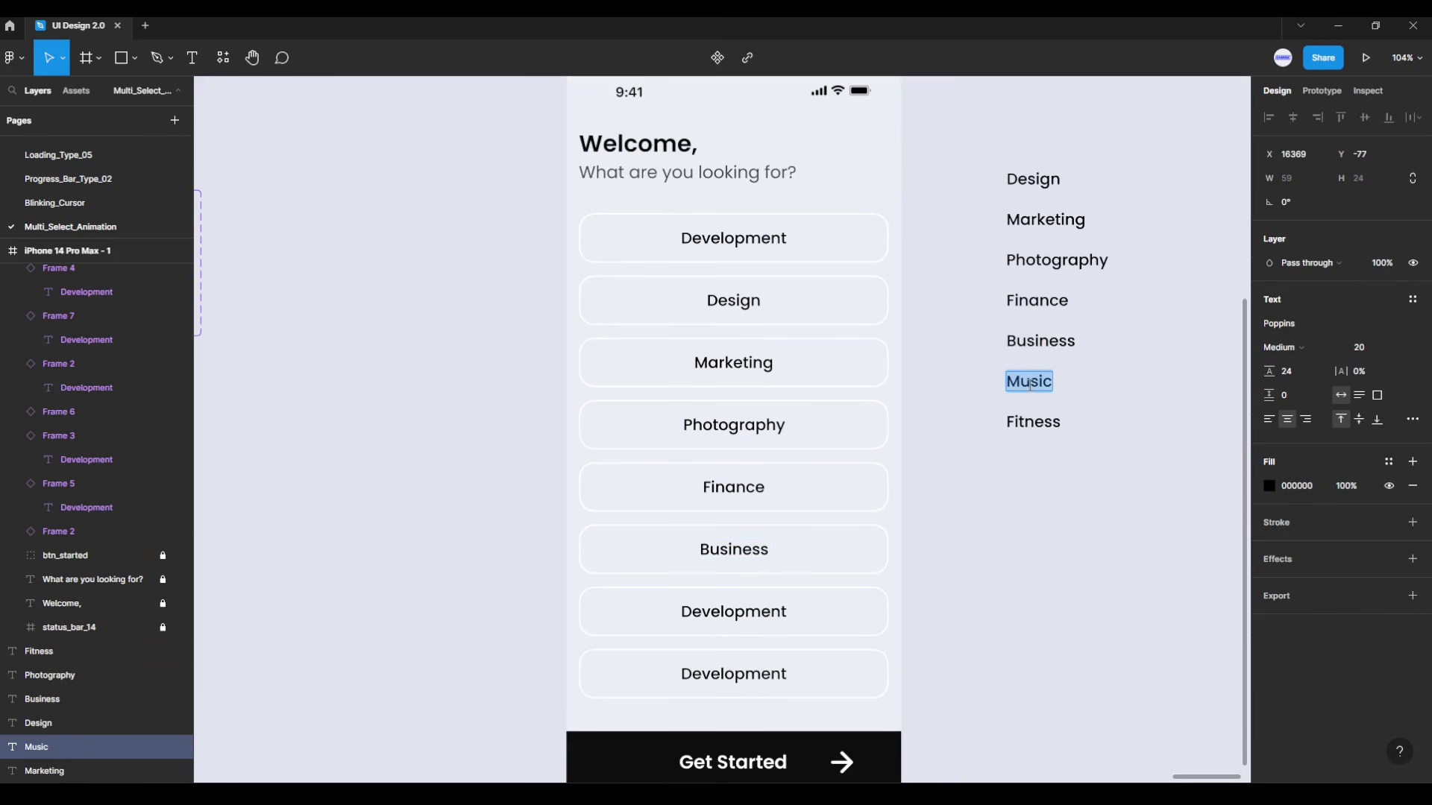
pyautogui.doubleClick(773, 608)
pyautogui.hotkey('ctrl', 'v')
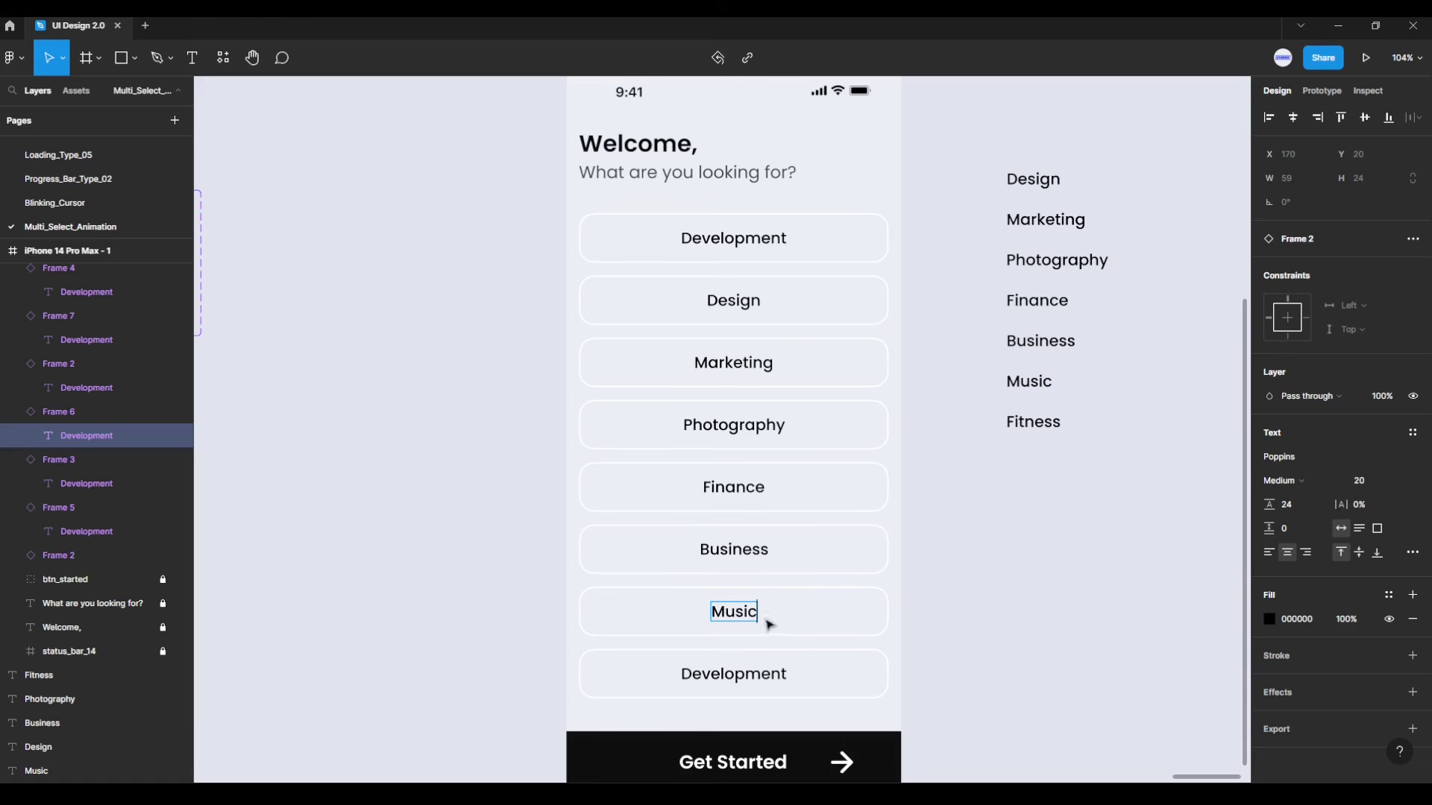
pyautogui.click(1046, 422)
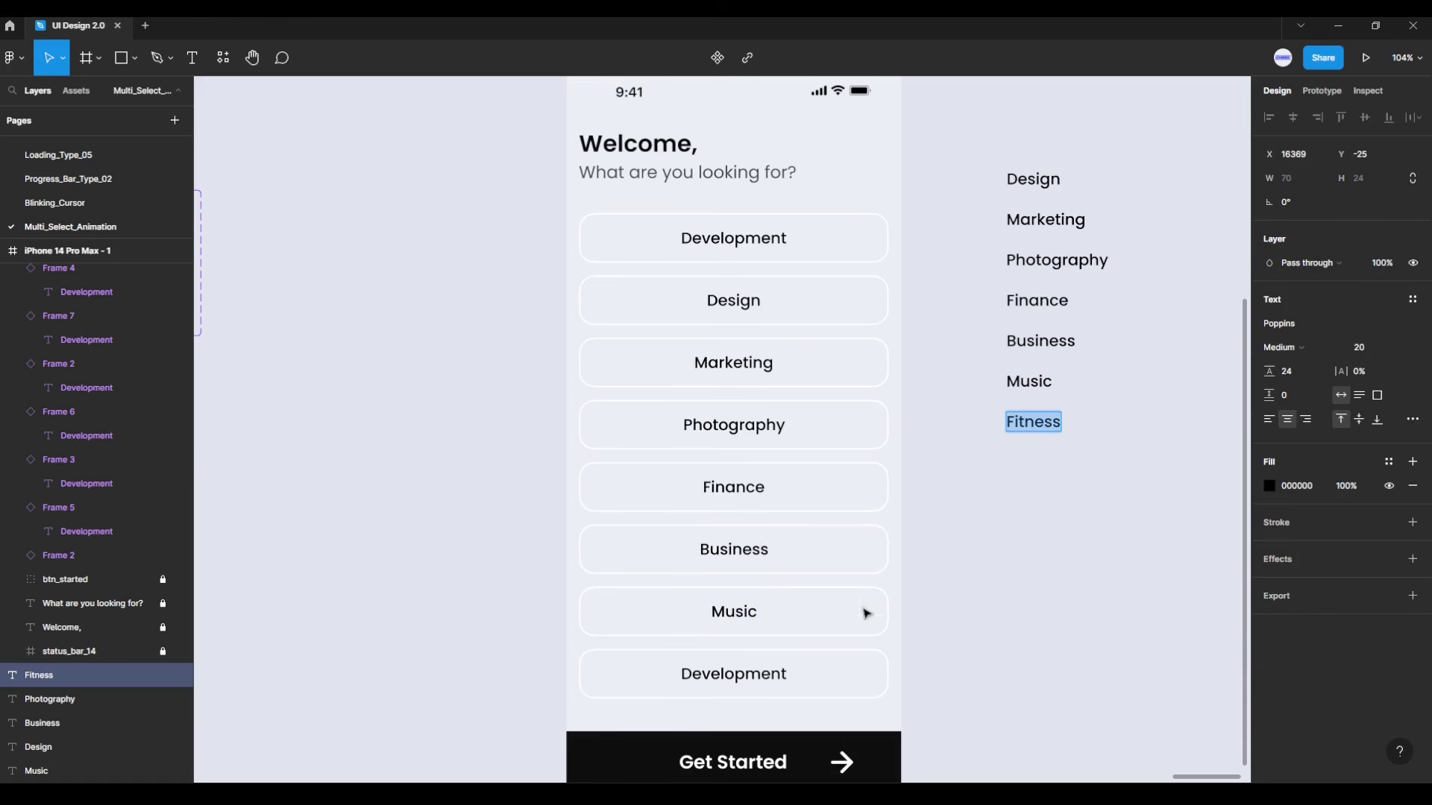
pyautogui.doubleClick(774, 674)
pyautogui.write('Fitness')
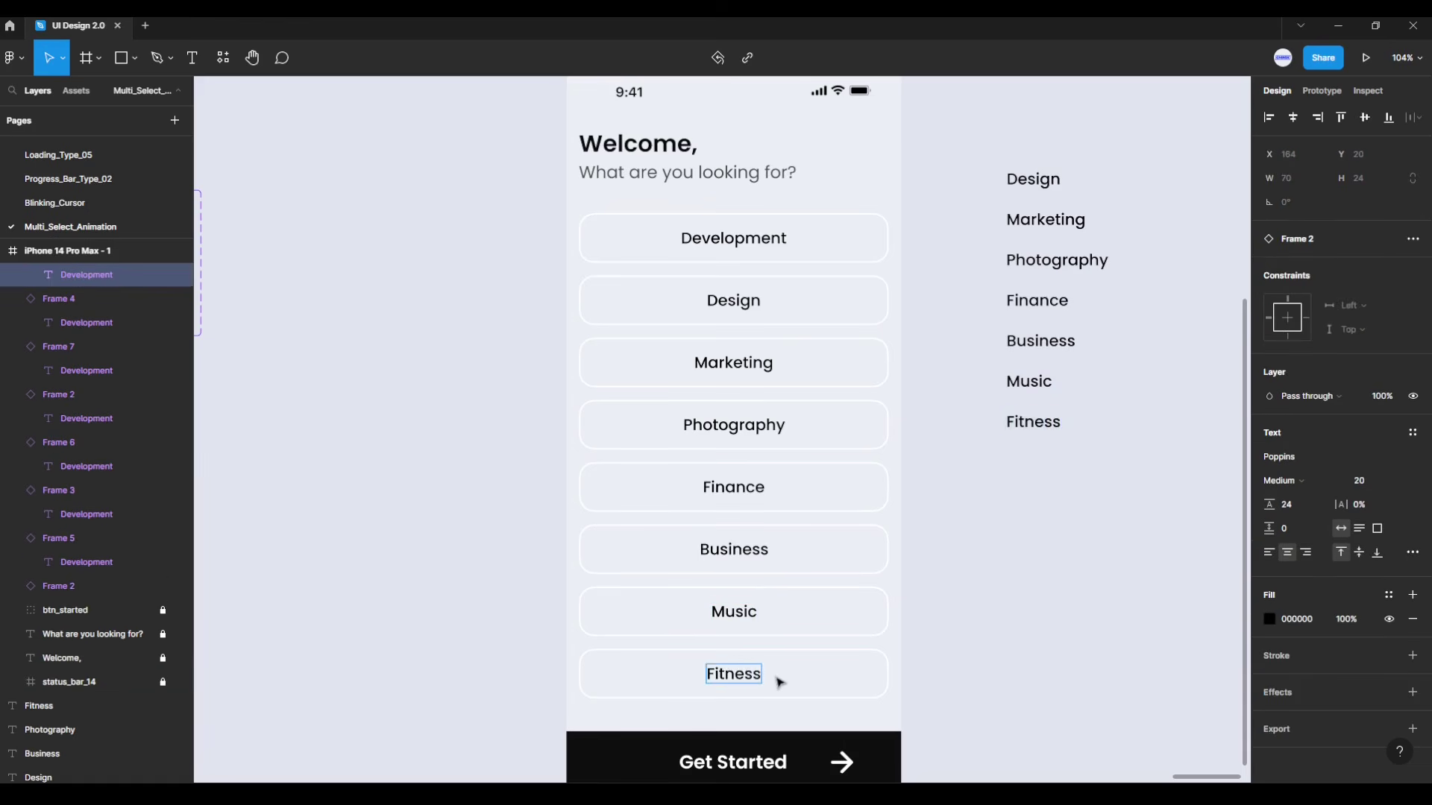
pyautogui.scroll(-3, 938, 648)
pyautogui.click(944, 644)
pyautogui.moveTo(951, 619); pyautogui.dragTo(907, 622)
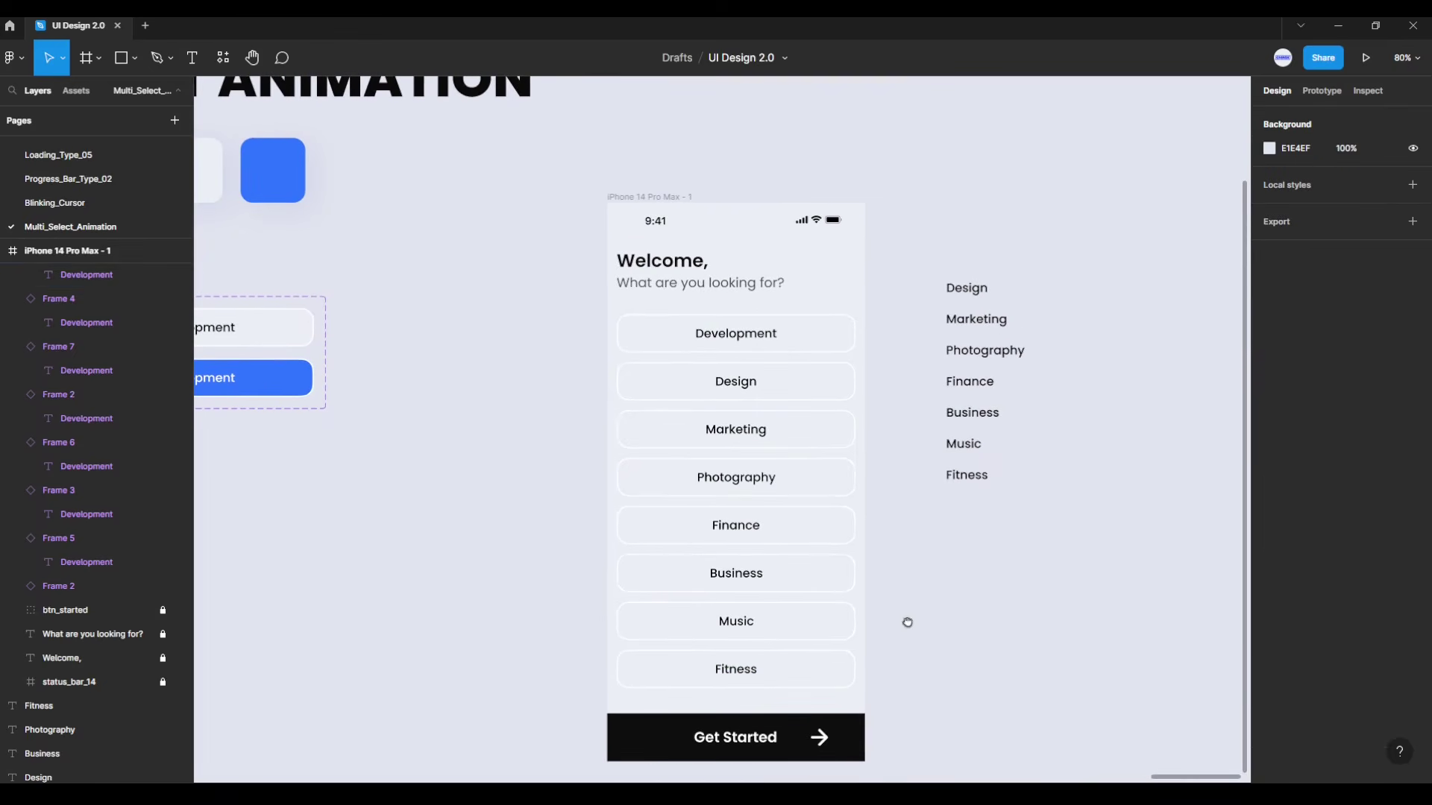
# Step: Run the prototype preview of the iPhone 14 Pro Max - 1 frame
pyautogui.click(658, 198)
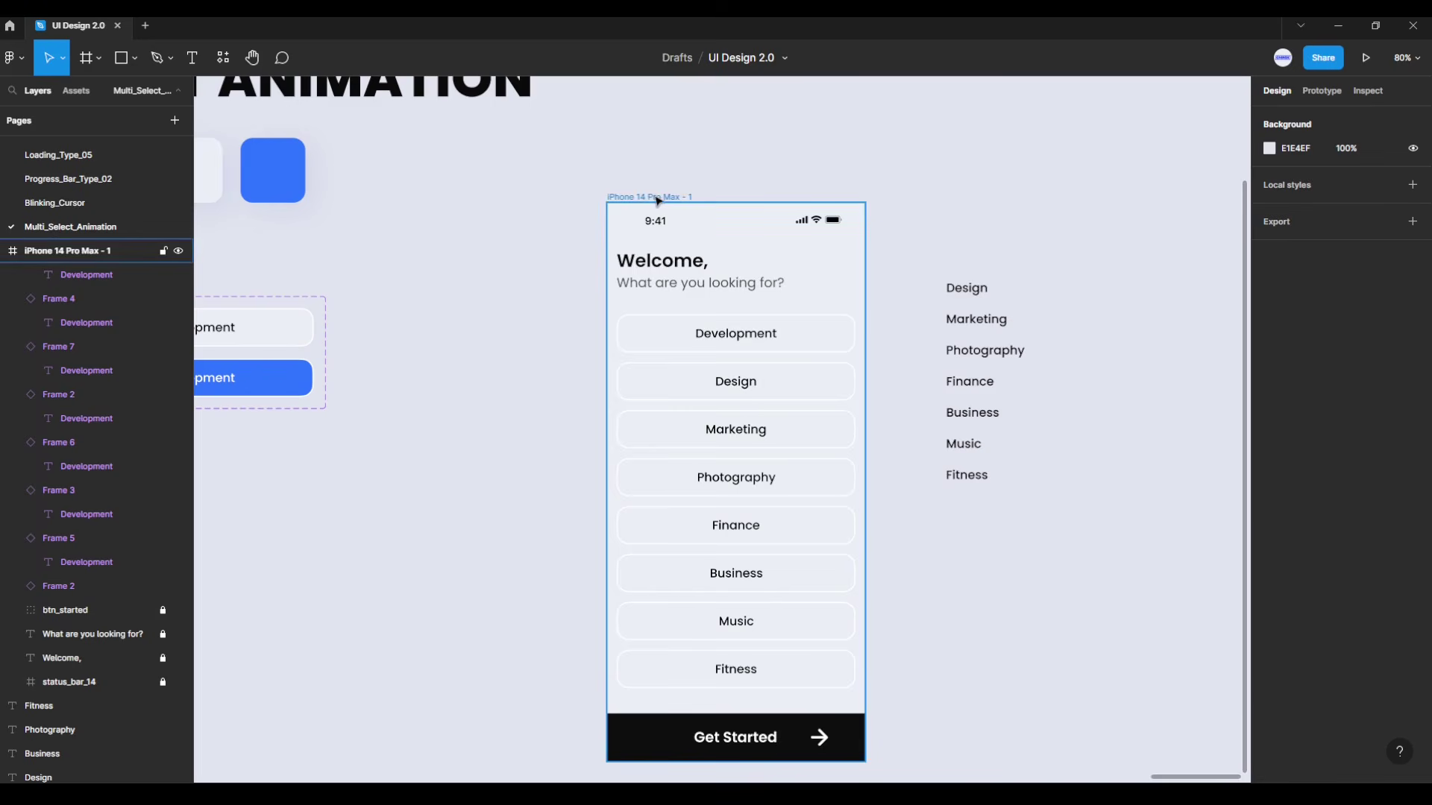
pyautogui.click(651, 200)
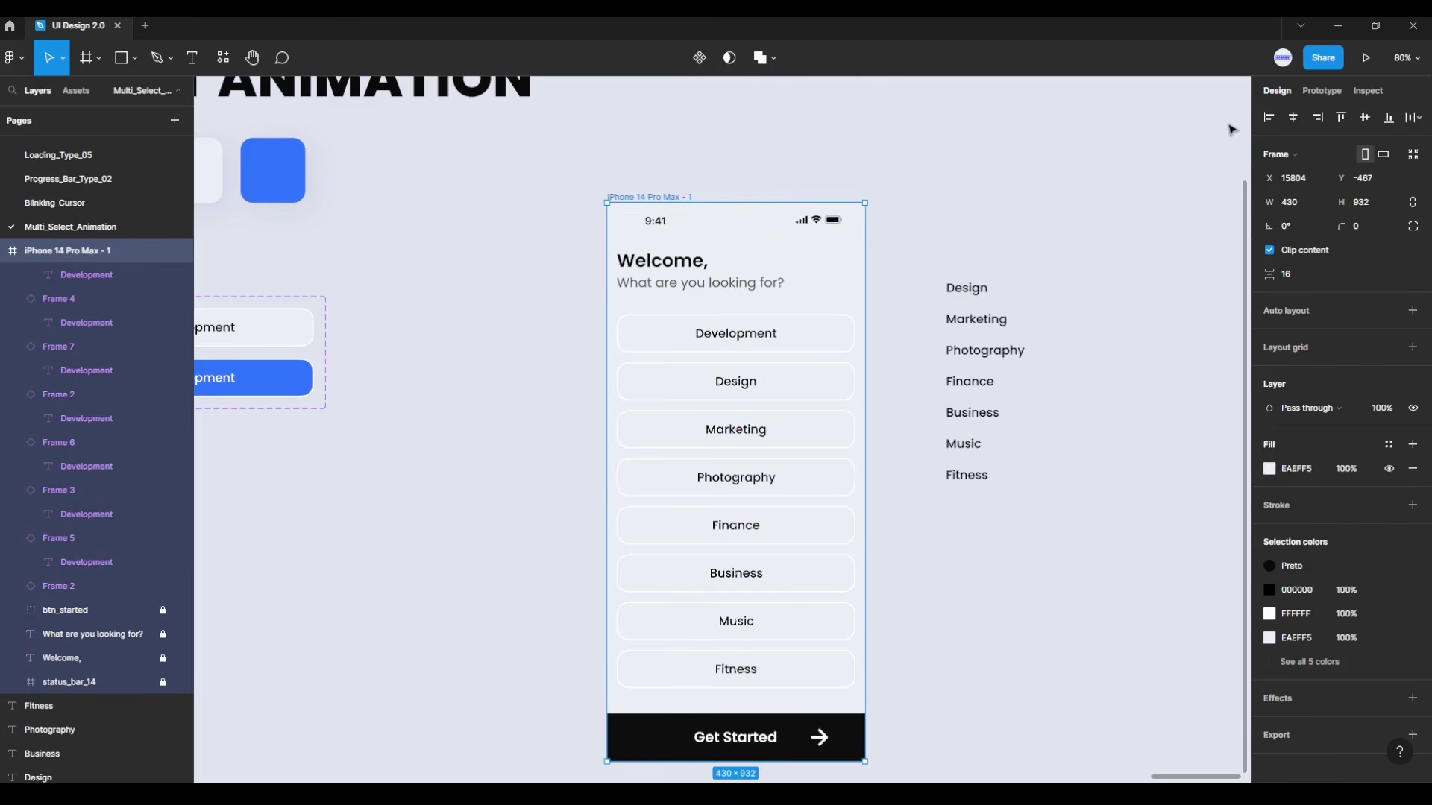
pyautogui.click(1365, 58)
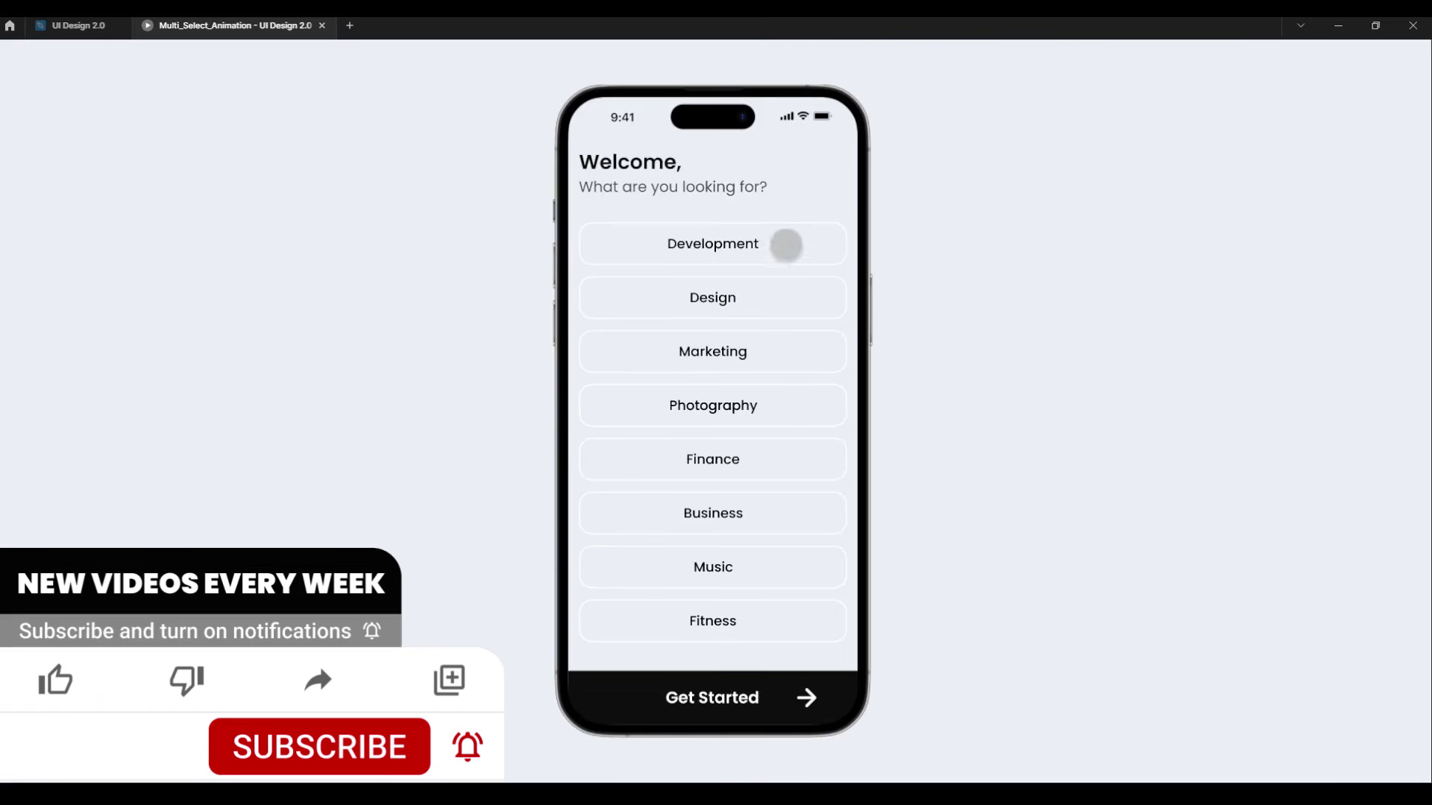
# Step: Test multi-selection in the preview by selecting Development, Design, Marketing, Business and Fitness
pyautogui.click(789, 249)
pyautogui.click(789, 297)
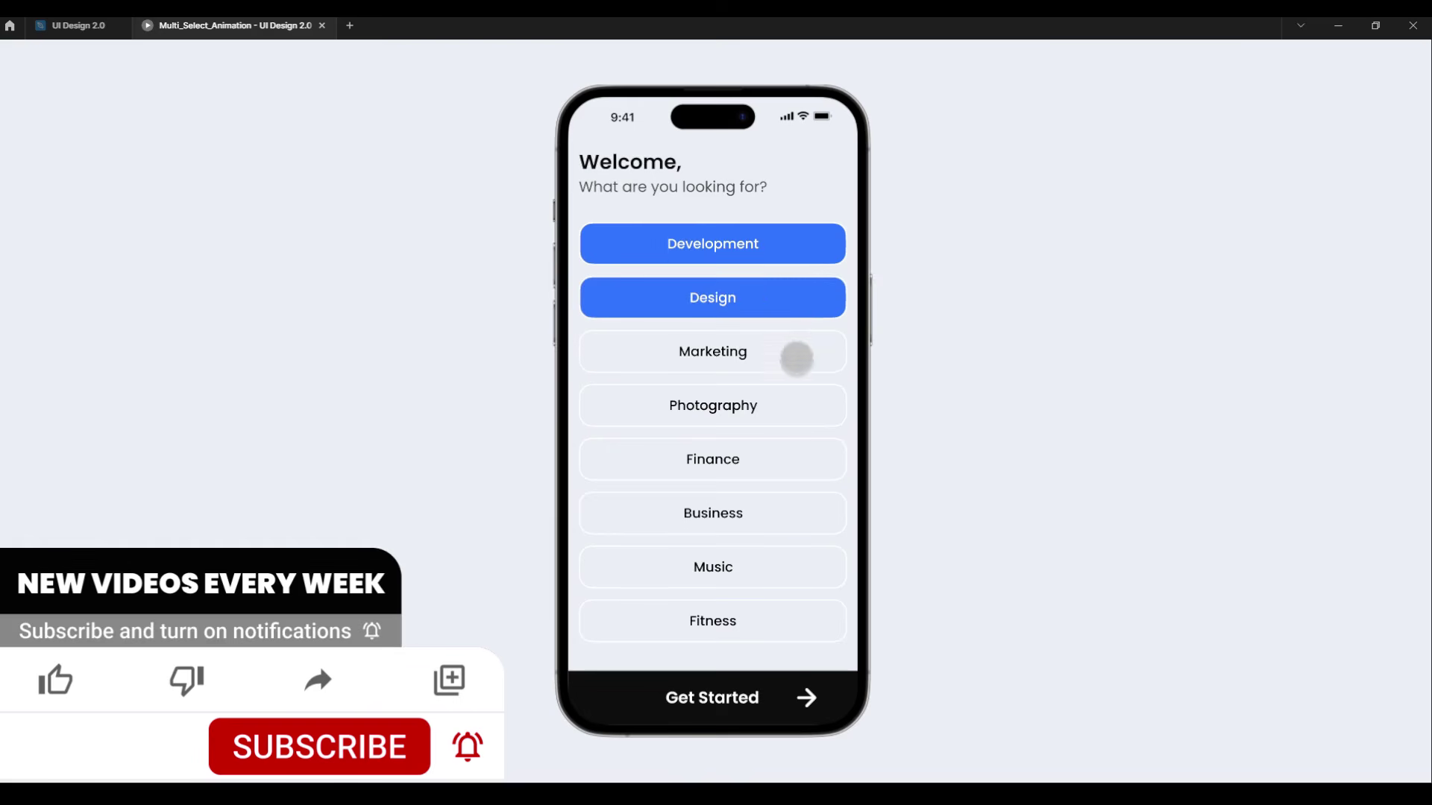
pyautogui.click(794, 355)
pyautogui.click(782, 518)
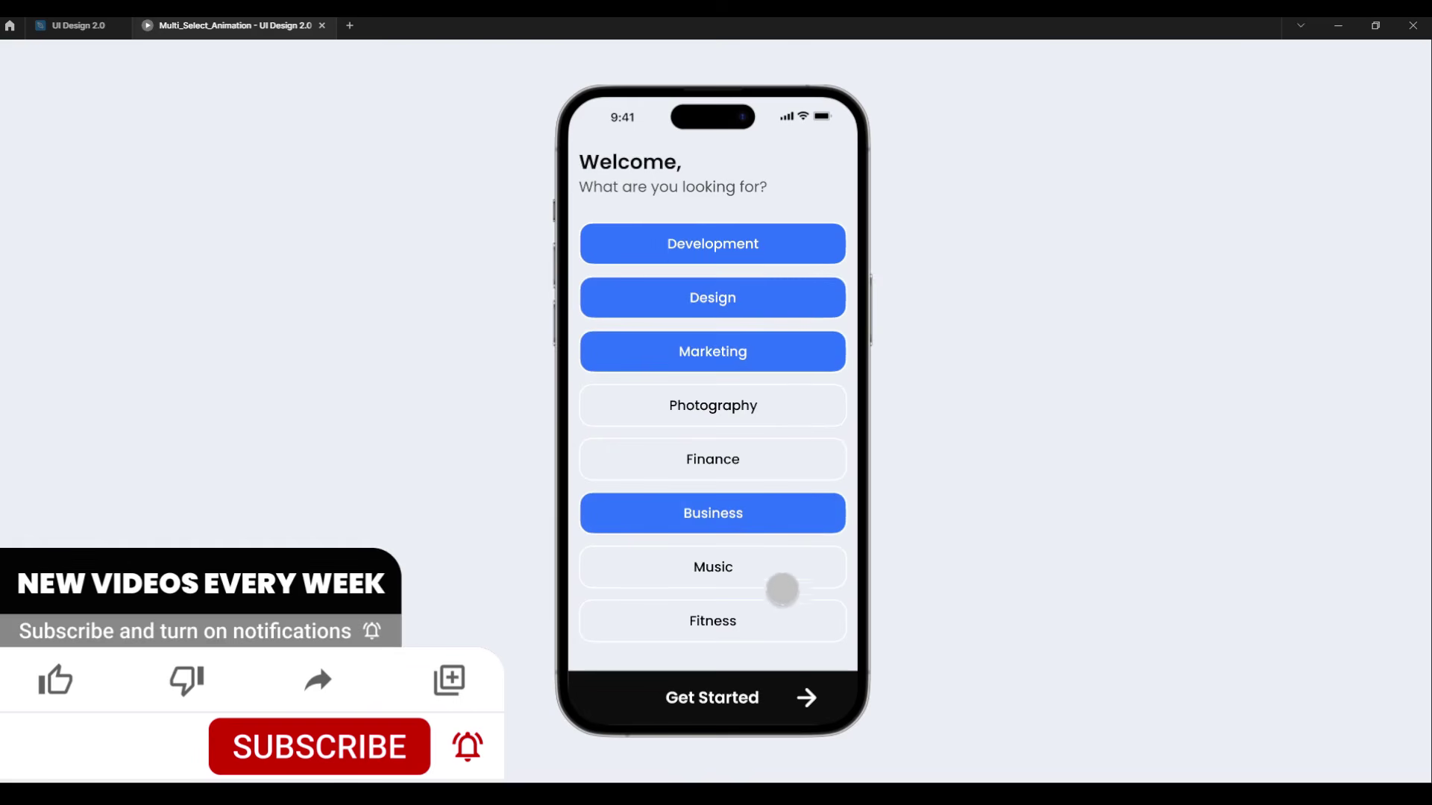
pyautogui.click(782, 621)
# Step: Test toggling by deselecting Design and Marketing, switching Photography, Finance and Music on, and switching Music, Development and Photography off
pyautogui.click(773, 295)
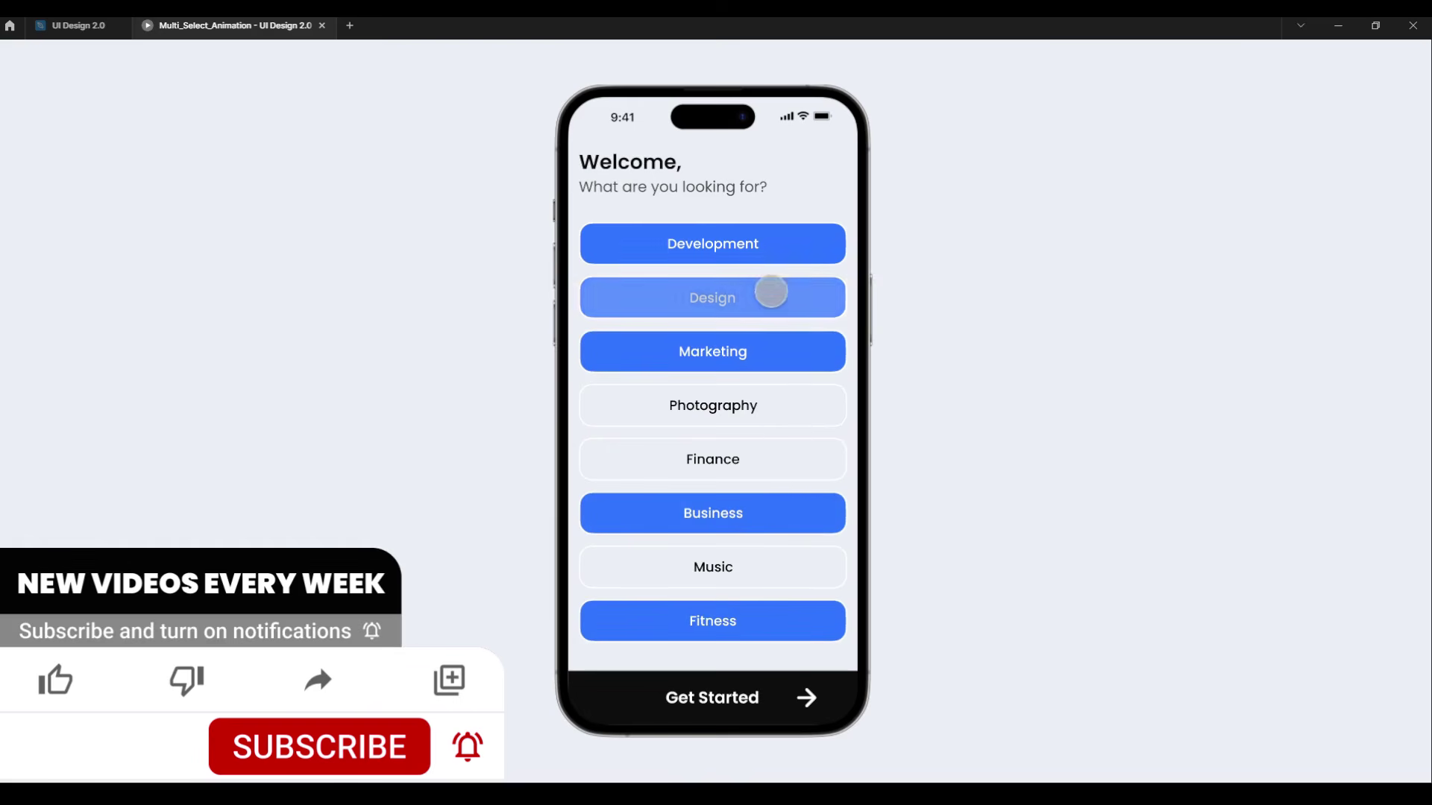
pyautogui.click(785, 357)
pyautogui.click(774, 412)
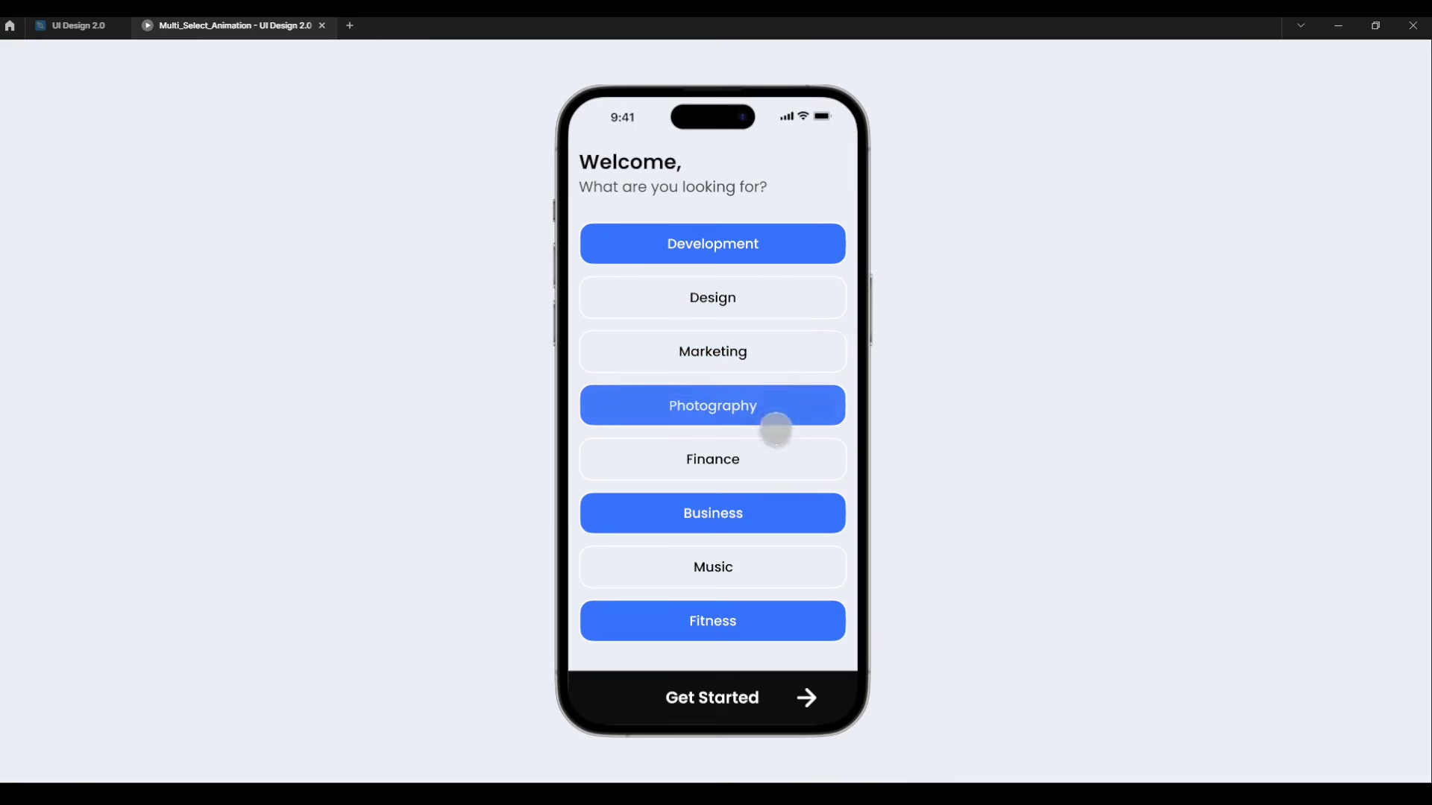
pyautogui.click(765, 463)
pyautogui.click(752, 568)
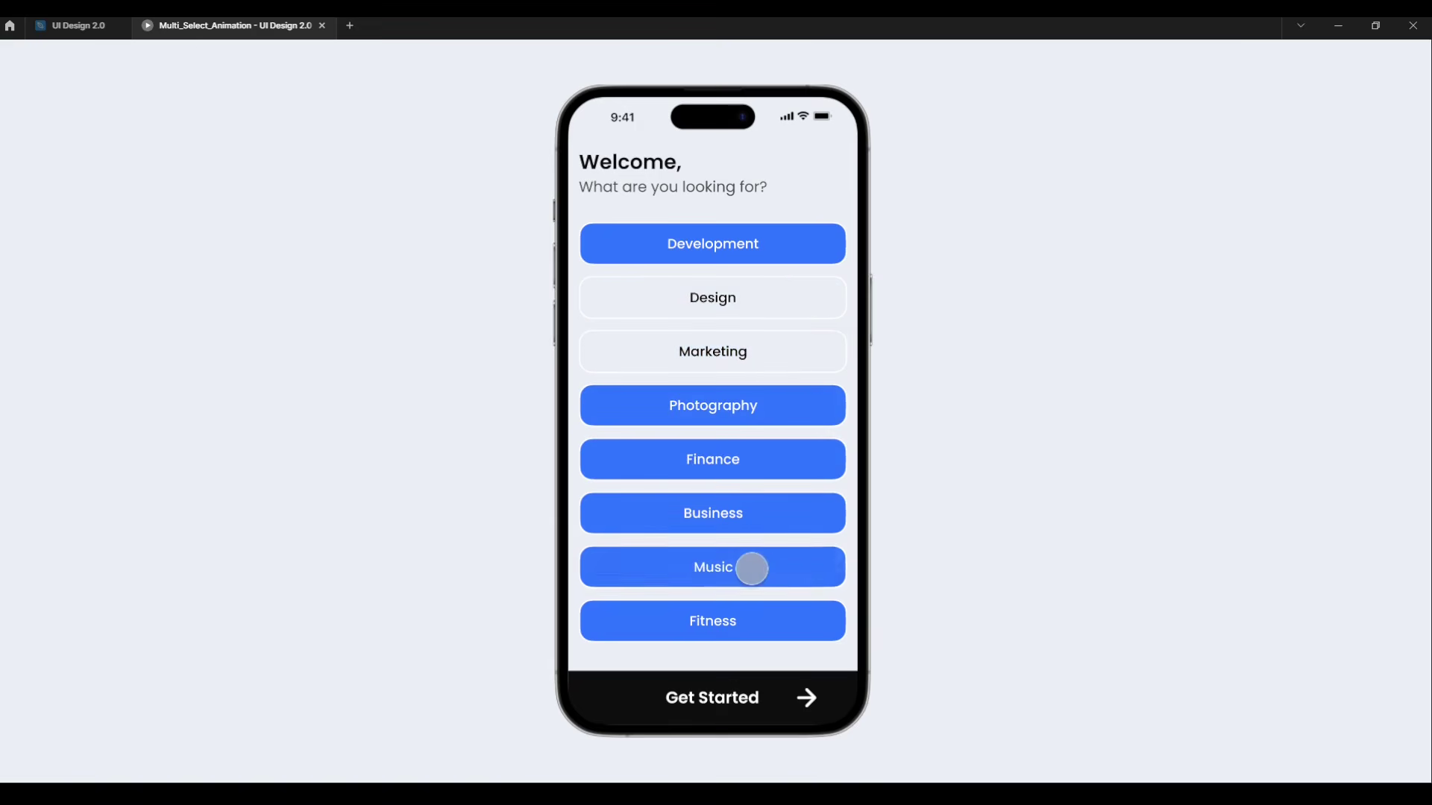
pyautogui.click(751, 569)
pyautogui.click(727, 246)
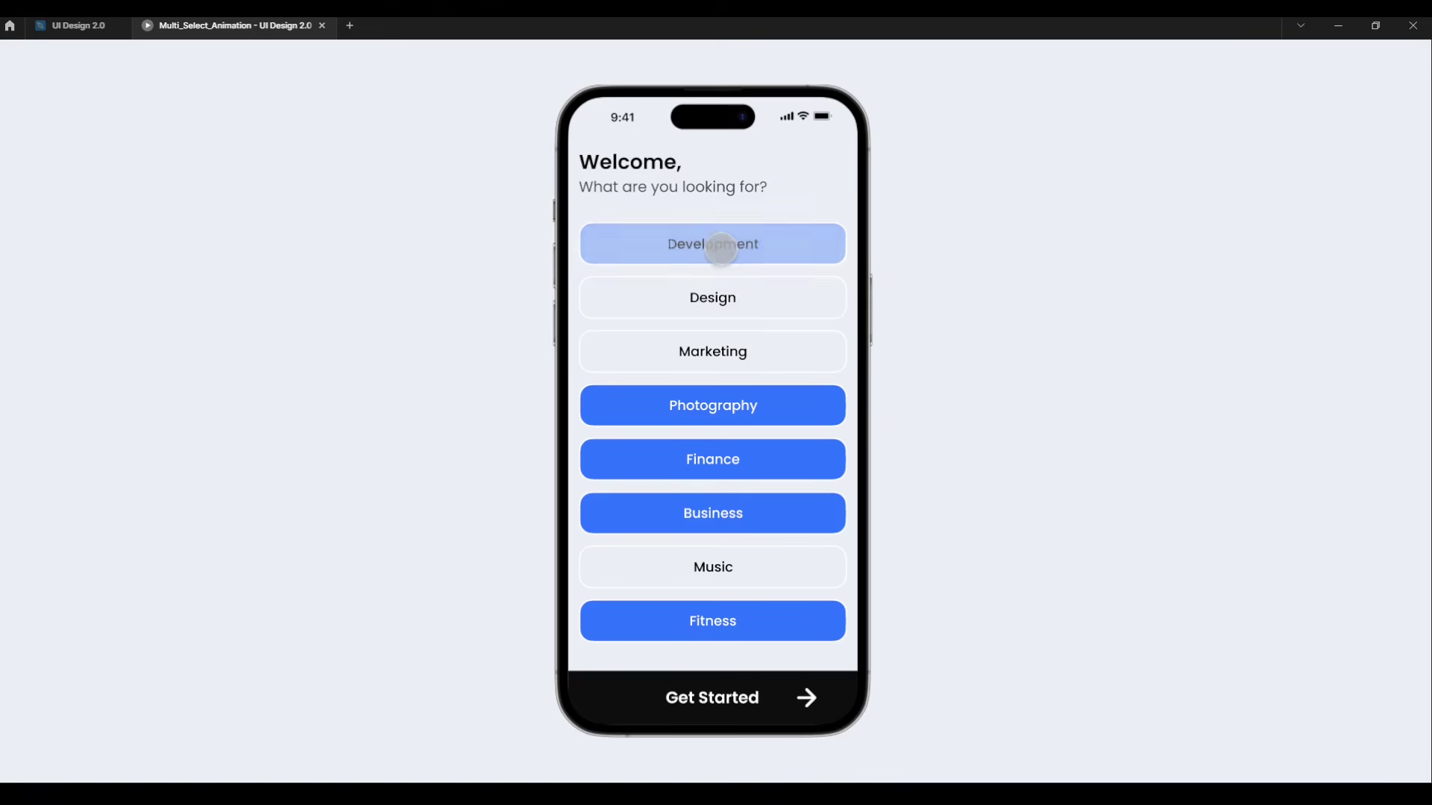
pyautogui.click(741, 407)
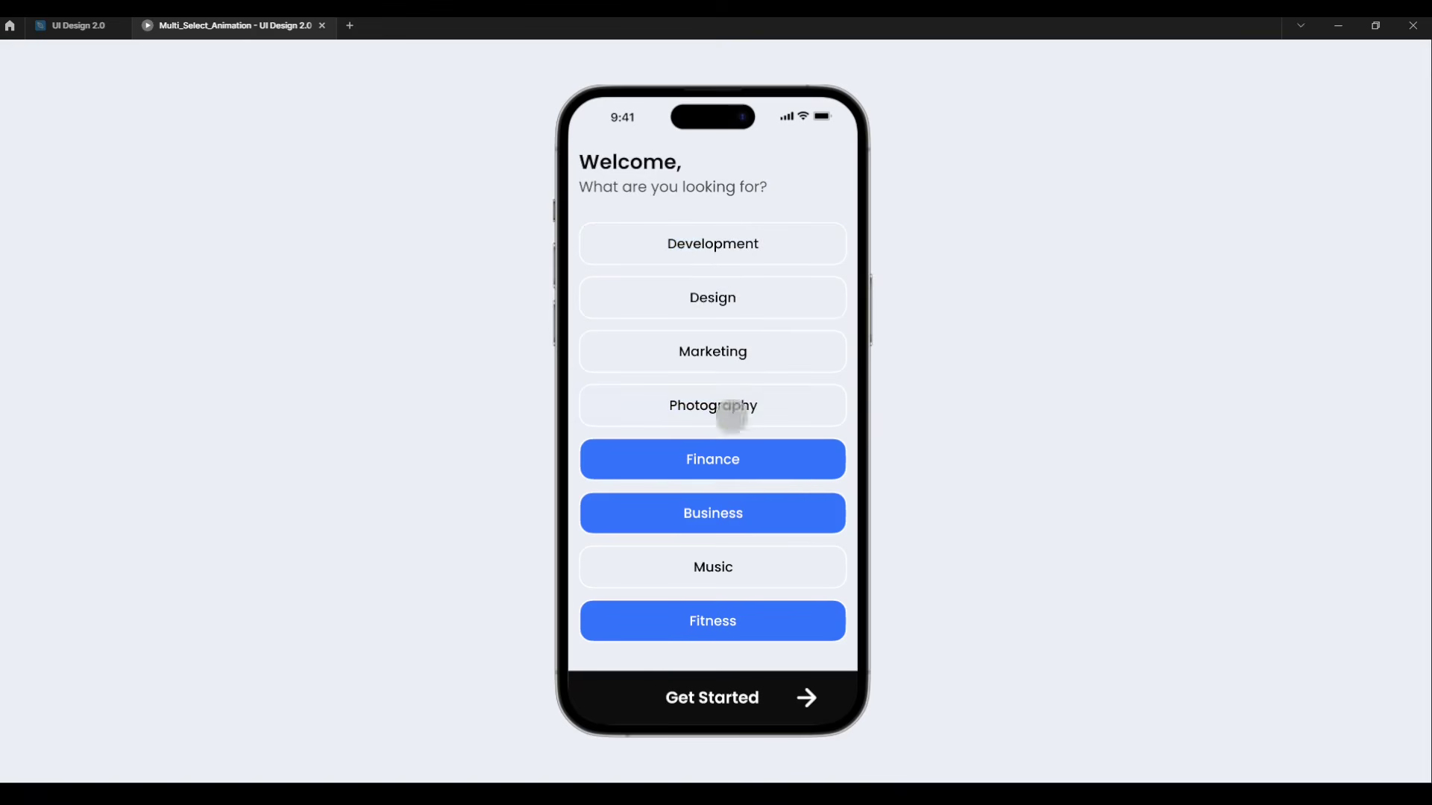
# Step: Reselect Development and Design, deselect Finance, switch Fitness off and on again, and select Music in the preview
pyautogui.click(742, 254)
pyautogui.click(759, 302)
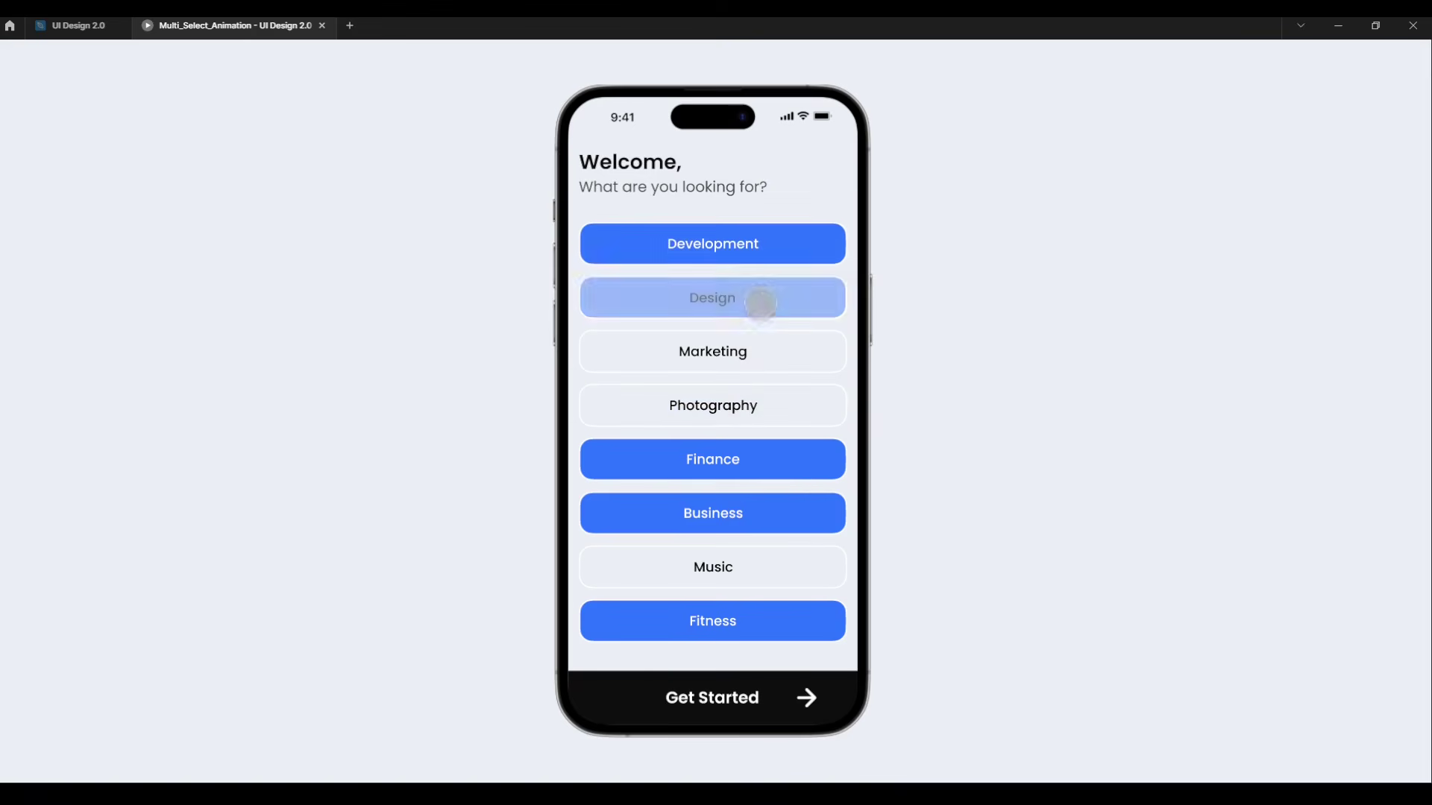
pyautogui.click(746, 462)
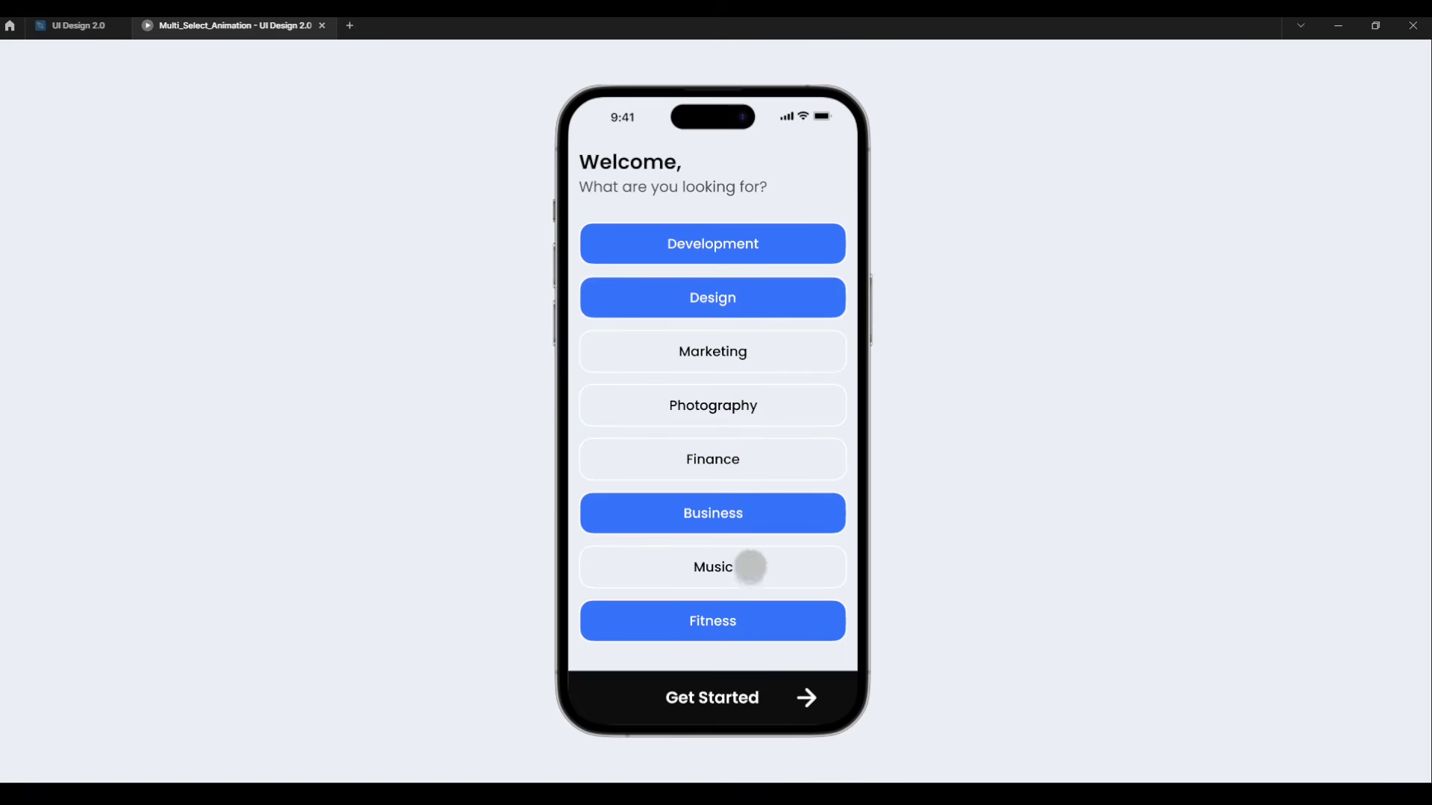
pyautogui.click(751, 621)
pyautogui.click(757, 574)
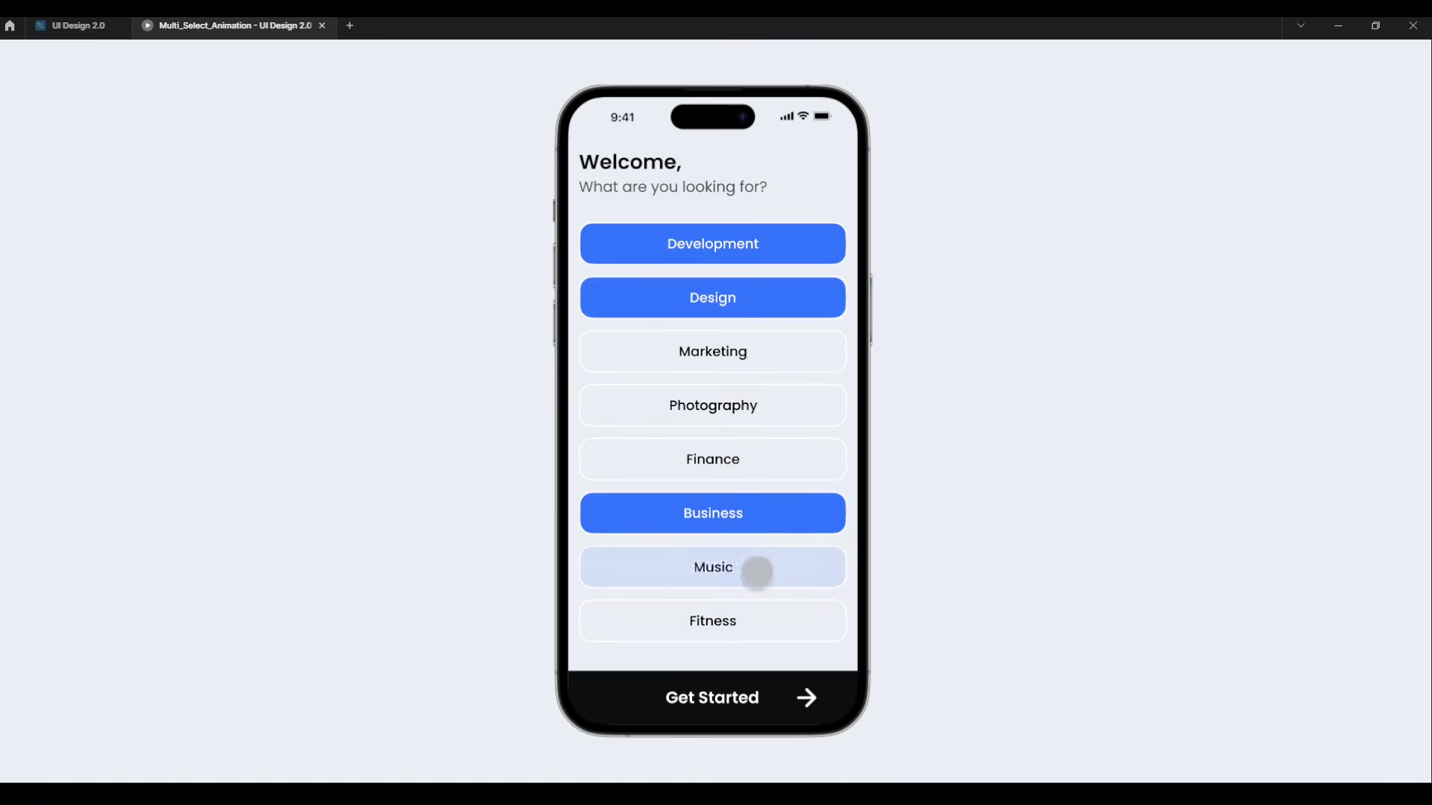
pyautogui.click(769, 618)
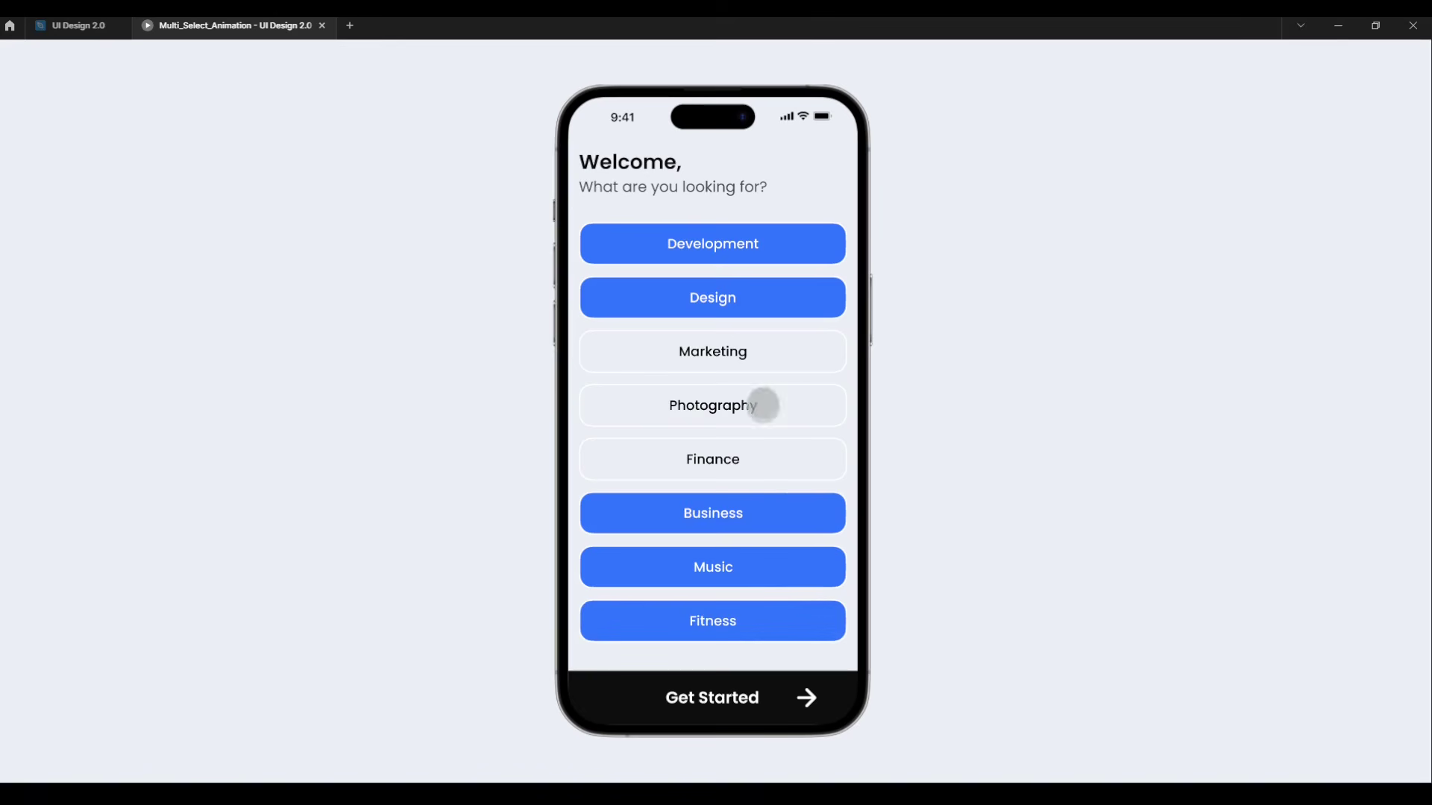
# Step: Select Photography, Marketing and Finance in the preview, and deselect the same three options again
pyautogui.click(760, 402)
pyautogui.click(754, 352)
pyautogui.click(773, 463)
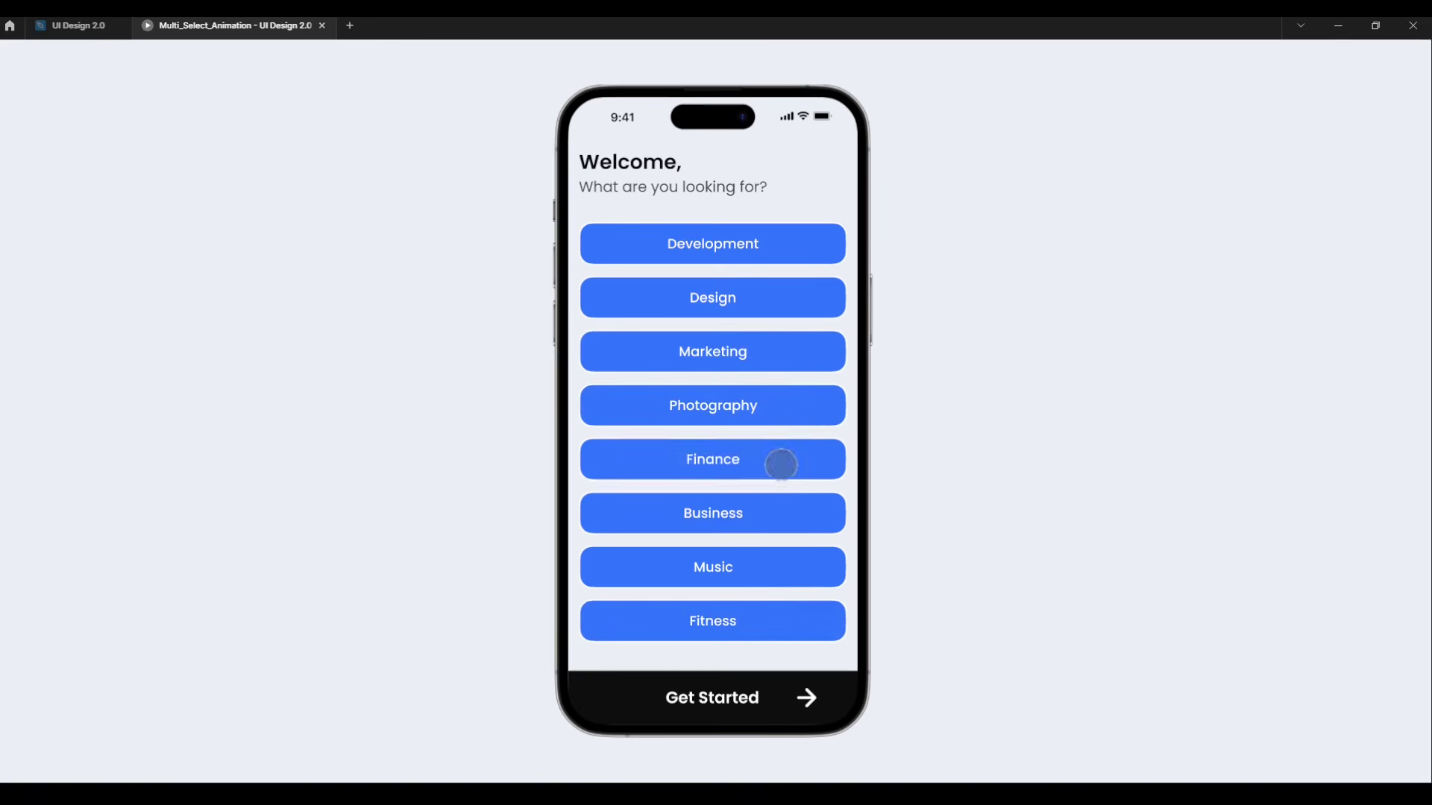
pyautogui.click(778, 463)
pyautogui.click(779, 410)
pyautogui.click(767, 350)
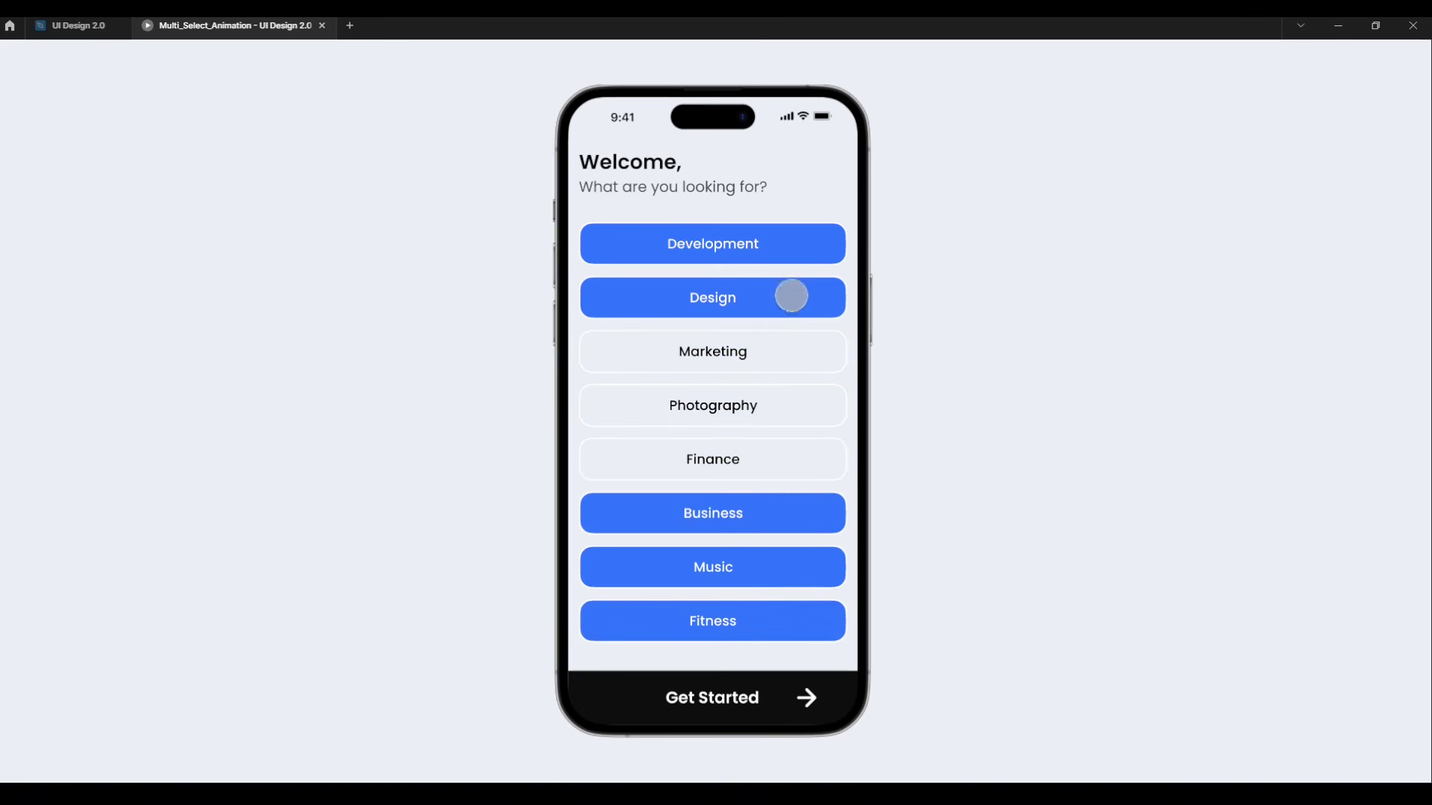